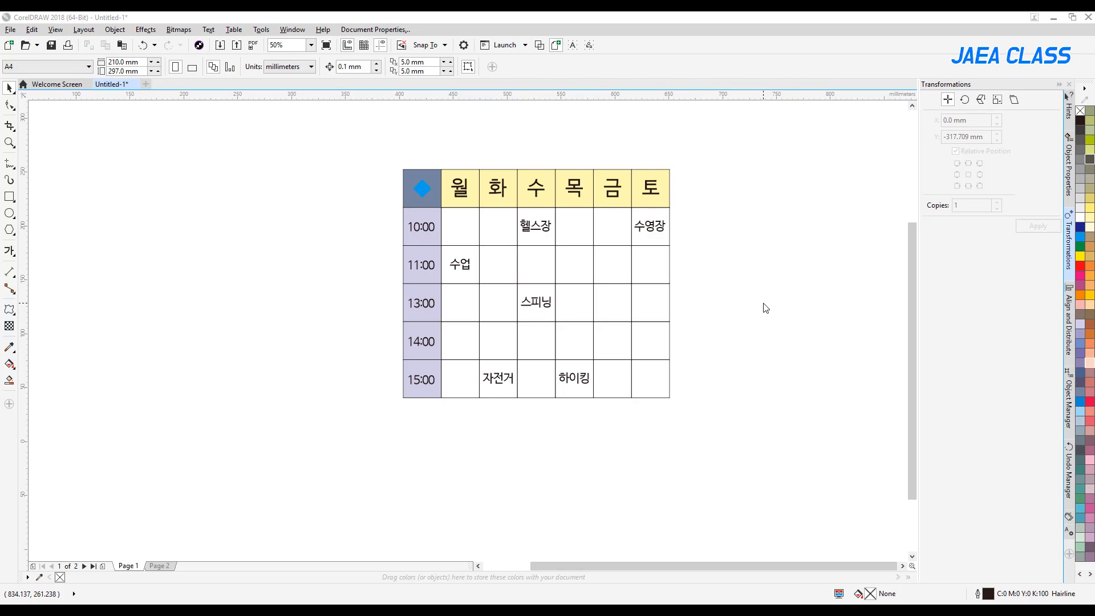
# Scale the whole timetable down to about 205 × 175 mm and move it to the upper right of the workspace.
pyautogui.moveTo(300, 137); pyautogui.dragTo(690, 471)
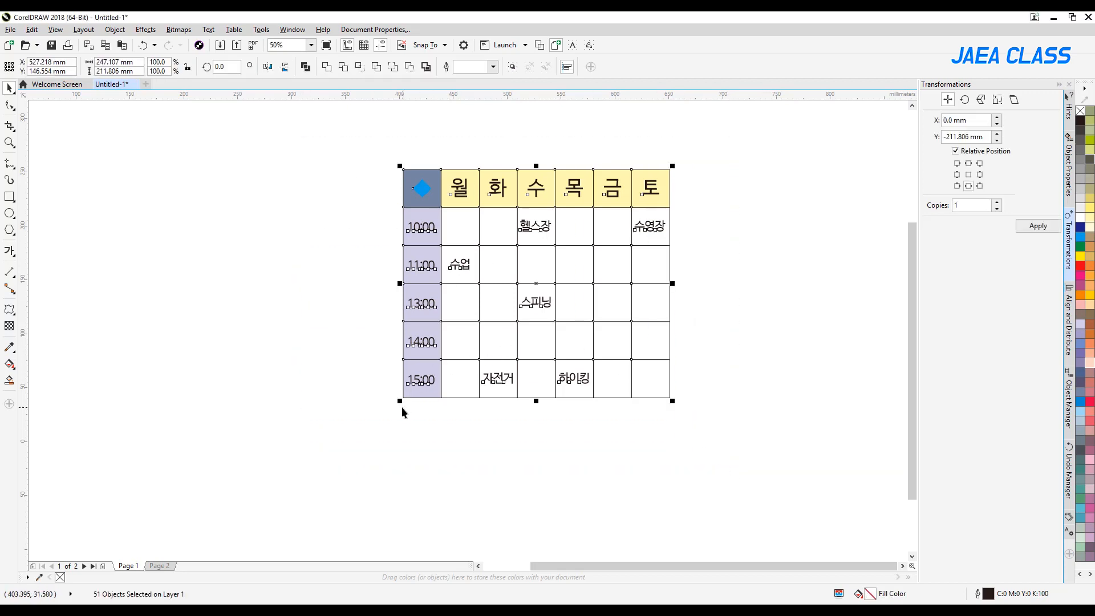
pyautogui.moveTo(399, 403); pyautogui.dragTo(449, 362)
pyautogui.moveTo(530, 273); pyautogui.dragTo(695, 233)
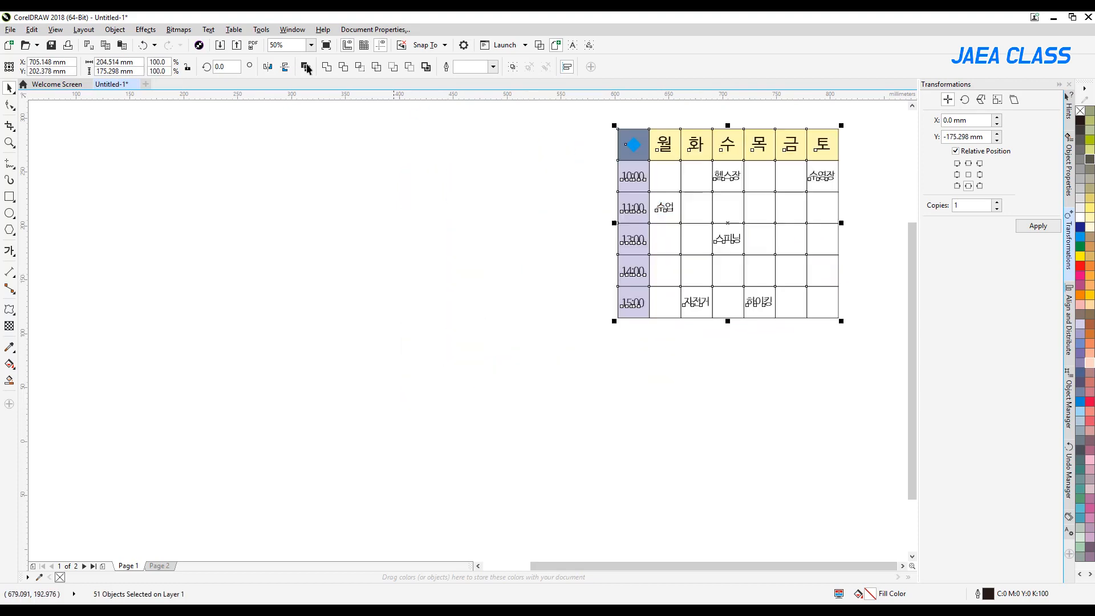
pyautogui.click(55, 29)
pyautogui.click(70, 282)
pyautogui.click(581, 330)
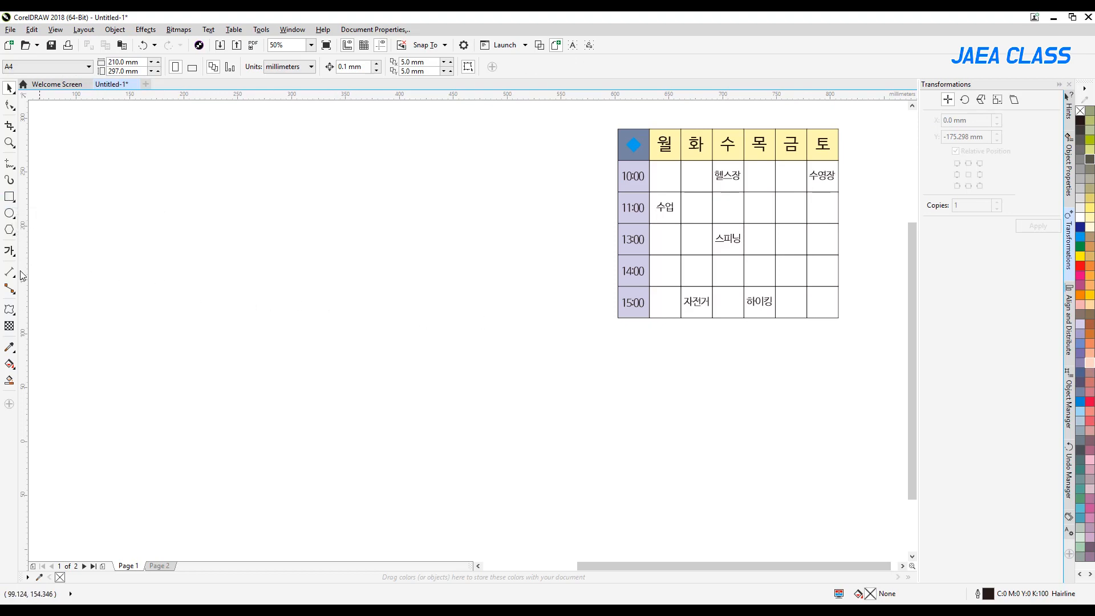
# Draw a table with 2 rows and 7 columns, about 278 × 77 mm, in the empty area beside the timetable.
pyautogui.click(9, 251)
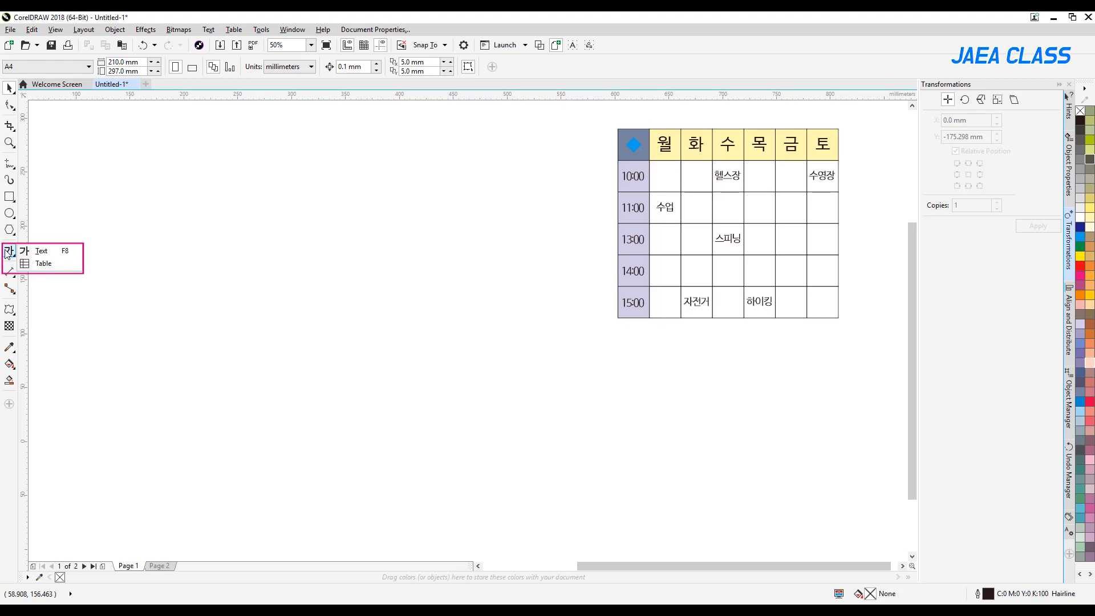
pyautogui.click(44, 266)
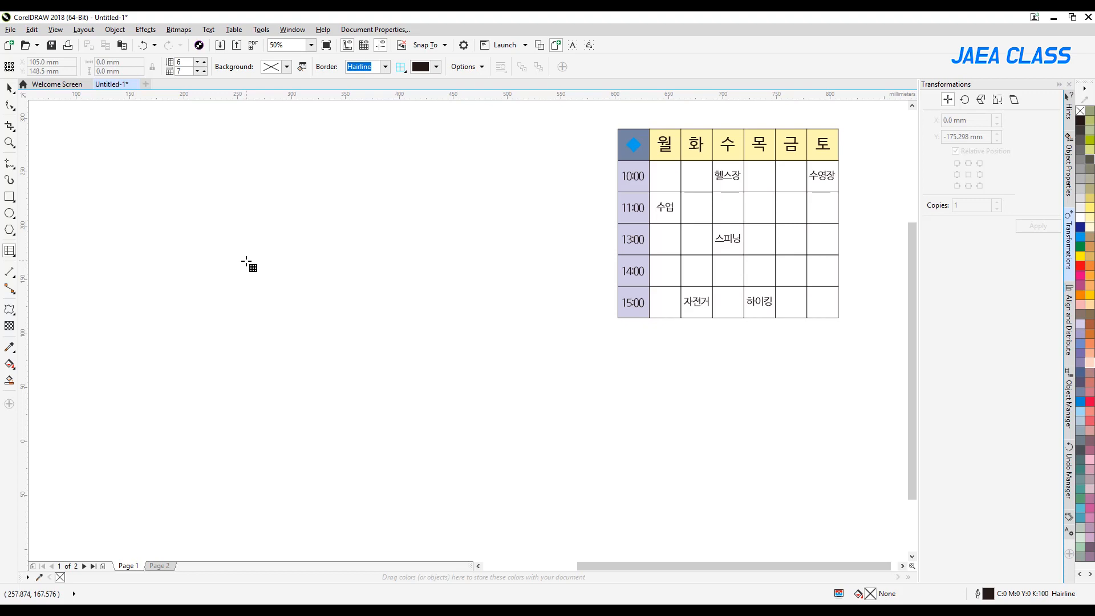
pyautogui.doubleClick(187, 63)
pyautogui.write('2')
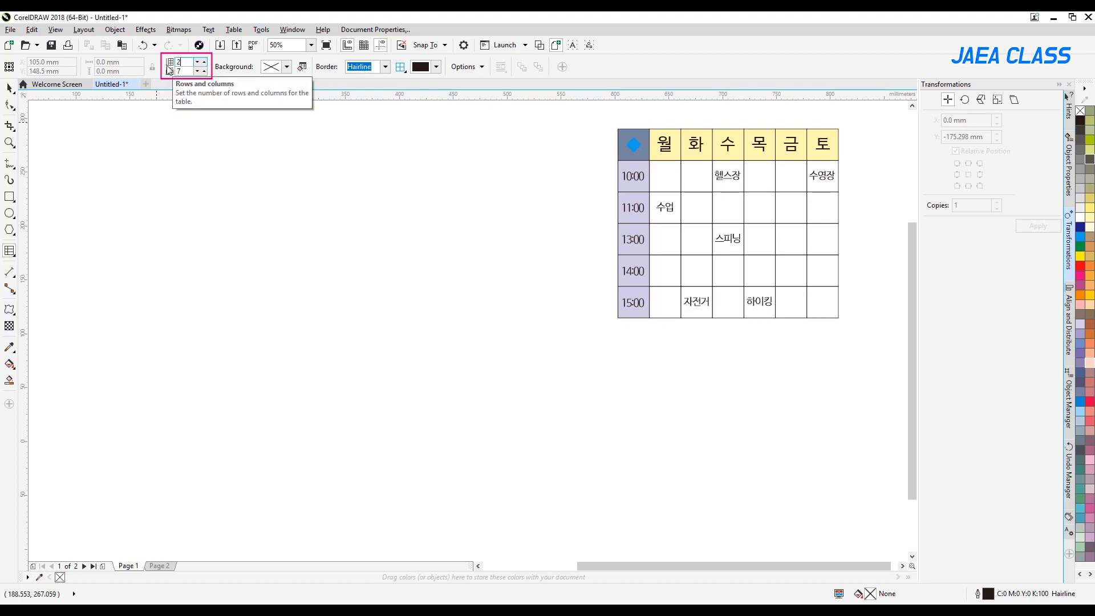
pyautogui.click(183, 71)
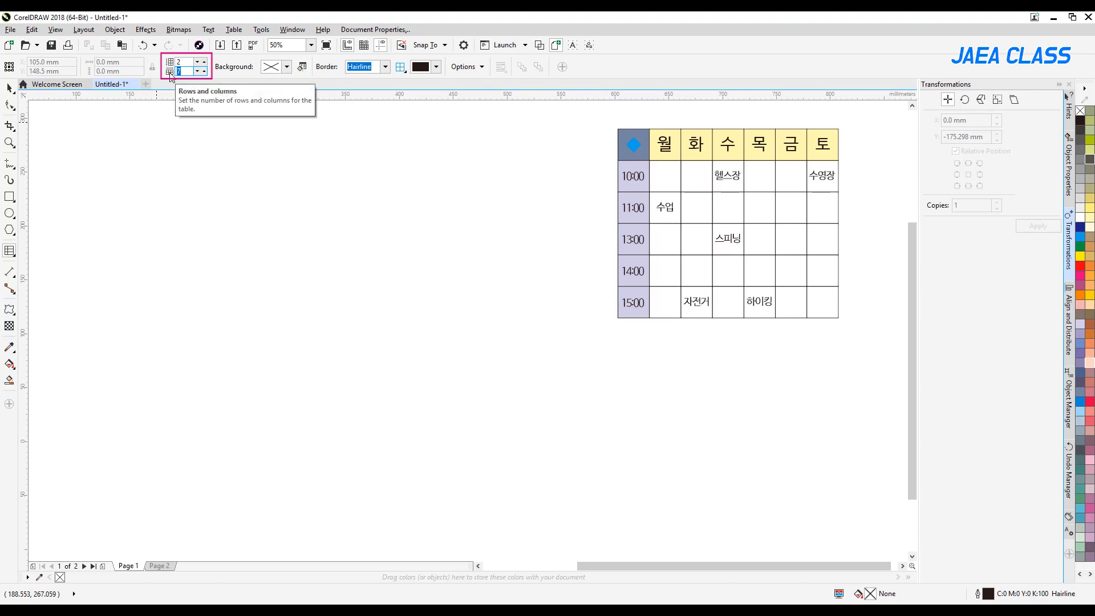
pyautogui.moveTo(142, 175); pyautogui.dragTo(442, 258)
pyautogui.click(9, 88)
pyautogui.moveTo(108, 148); pyautogui.dragTo(509, 354)
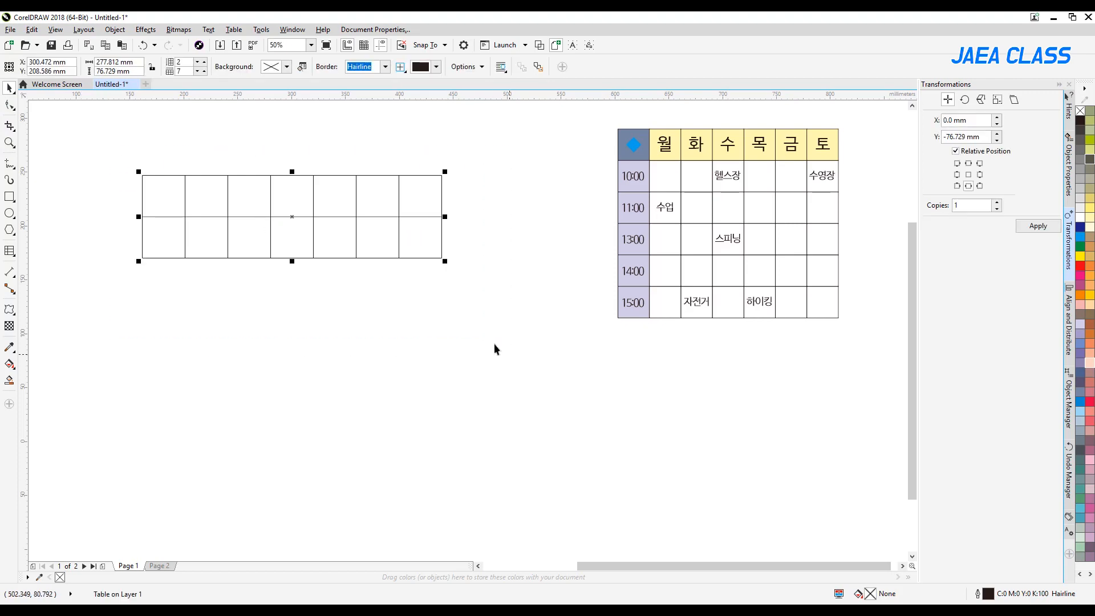
# Examine the commands available for the new table, such as selecting, inserting, deleting and distributing rows and columns.
pyautogui.rightClick(402, 245)
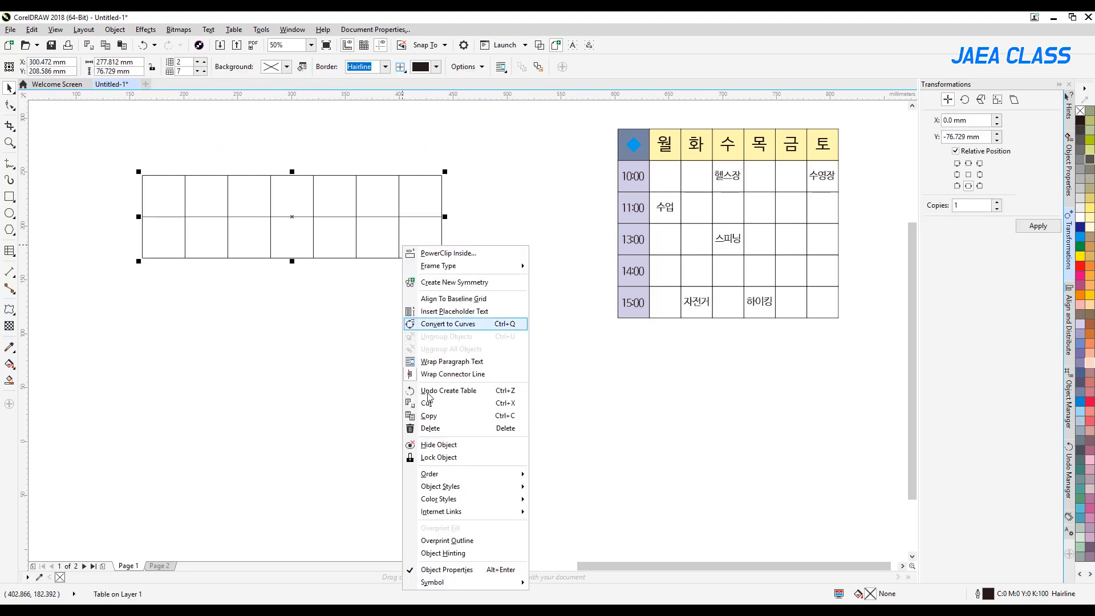
pyautogui.click(428, 218)
pyautogui.click(405, 197)
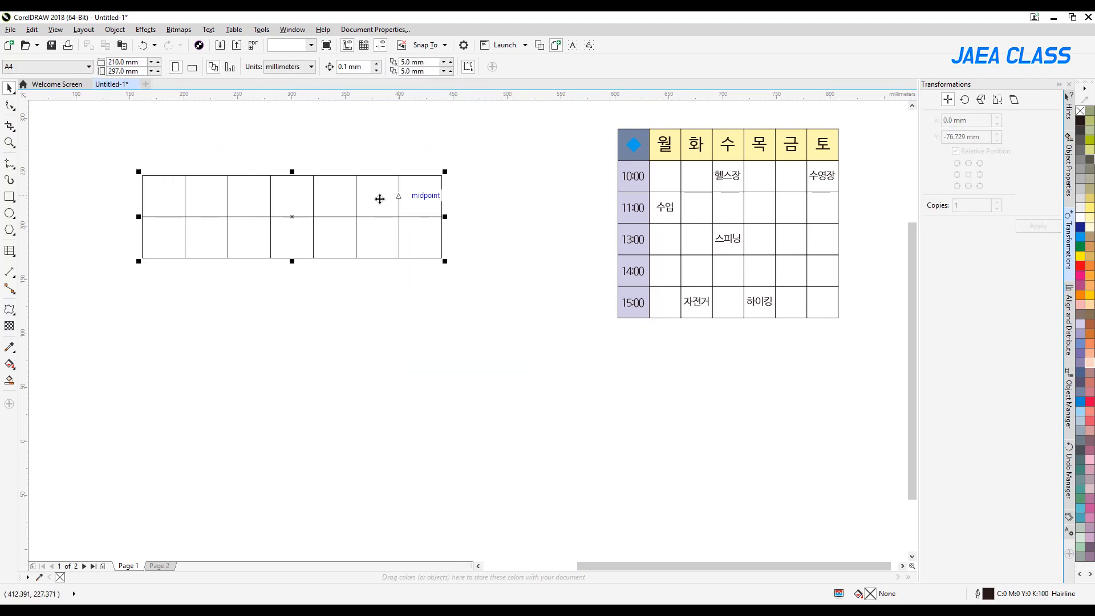
pyautogui.rightClick(320, 221)
pyautogui.click(11, 320)
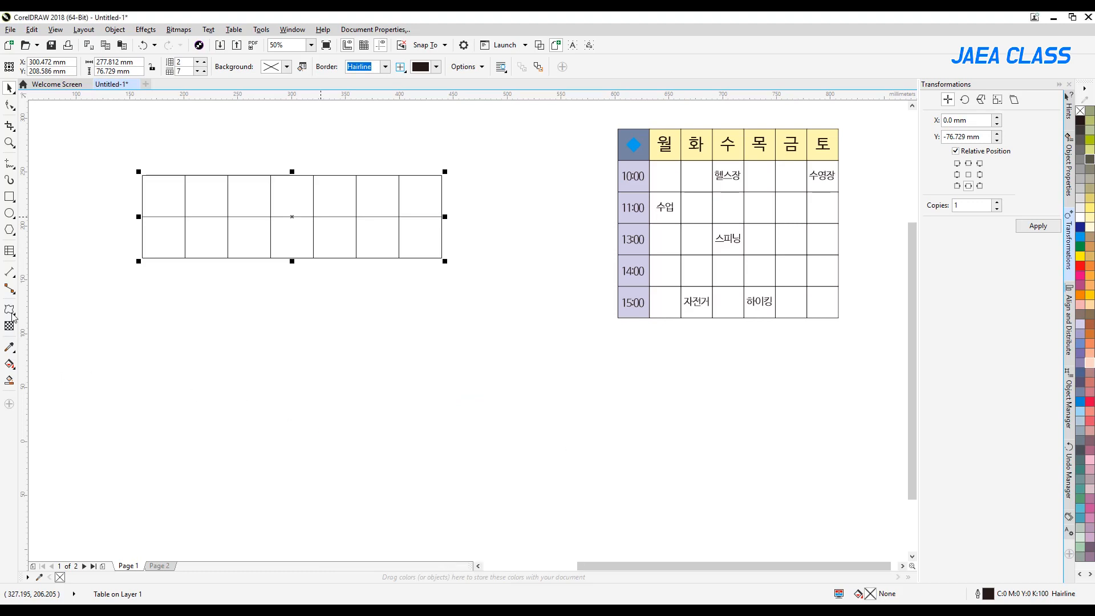
pyautogui.click(9, 251)
pyautogui.rightClick(315, 216)
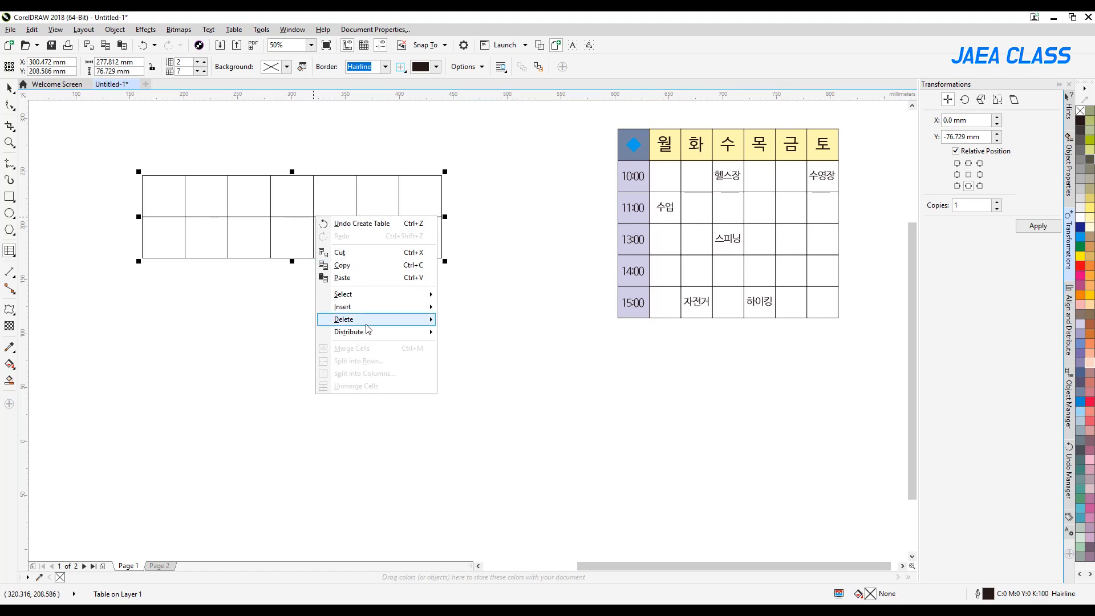
pyautogui.moveTo(369, 294)
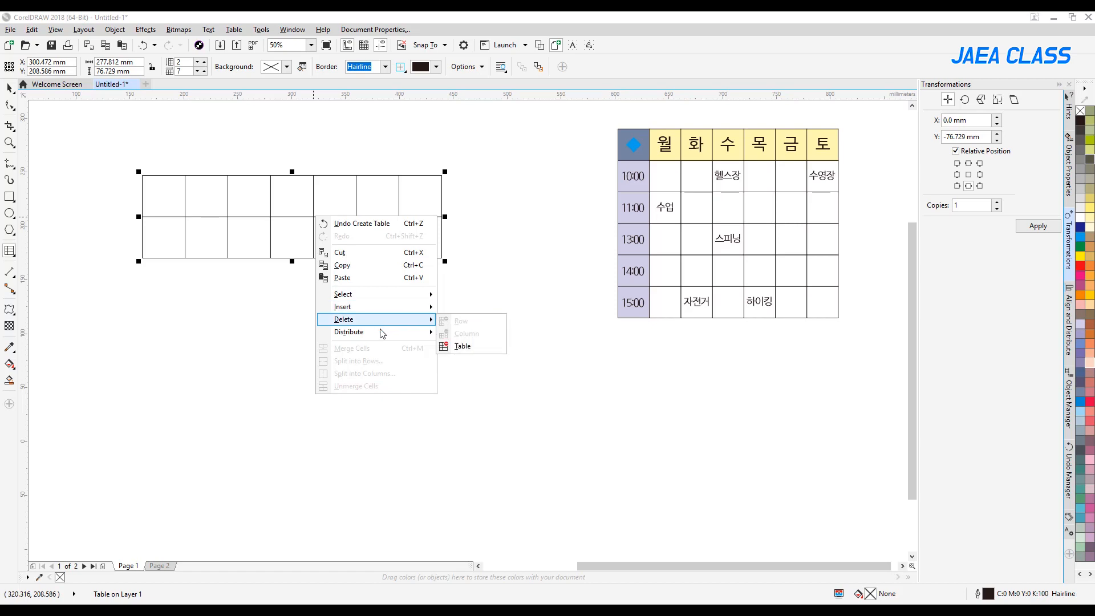
pyautogui.moveTo(381, 335)
pyautogui.click(479, 178)
pyautogui.click(482, 176)
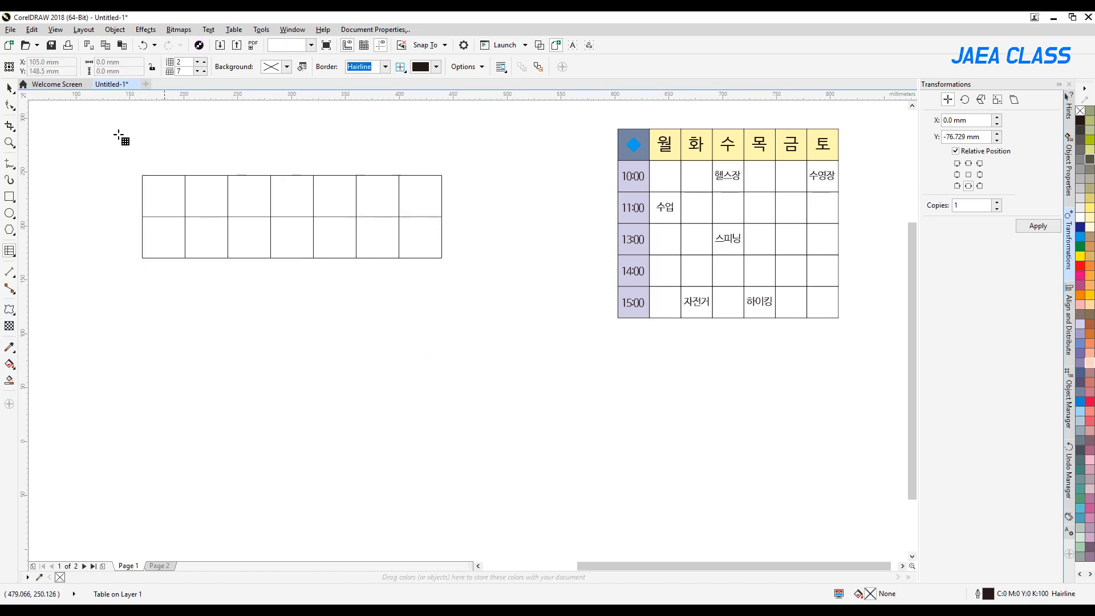
# Delete the two-row table.
pyautogui.click(10, 90)
pyautogui.moveTo(119, 148); pyautogui.dragTo(472, 325)
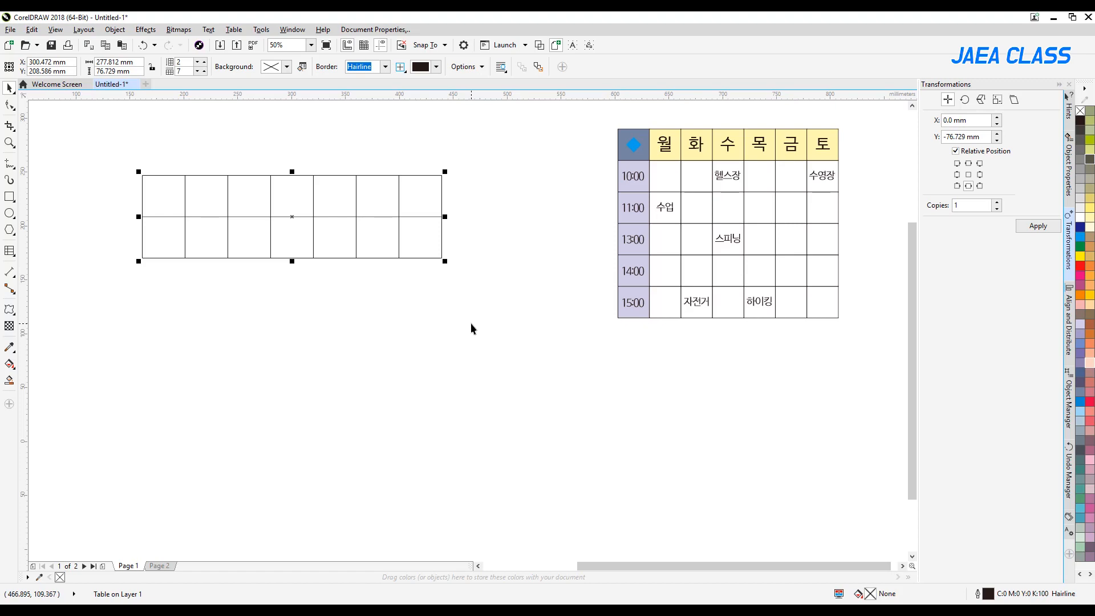
pyautogui.press('Delete')
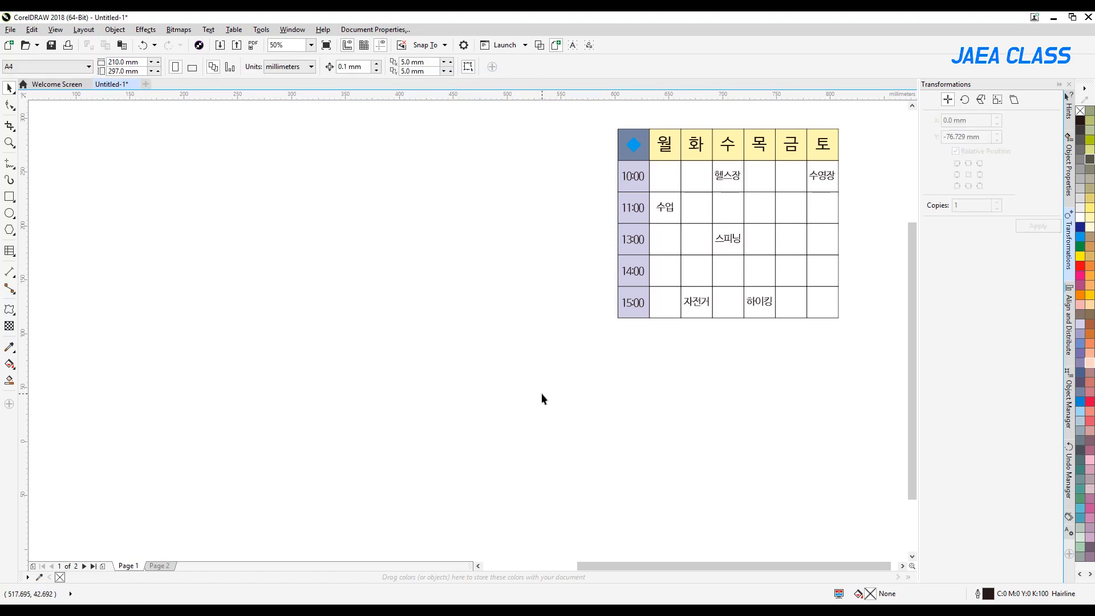
# Move the sample timetable farther to the upper right to leave a large empty drawing area beside it.
pyautogui.click(479, 566)
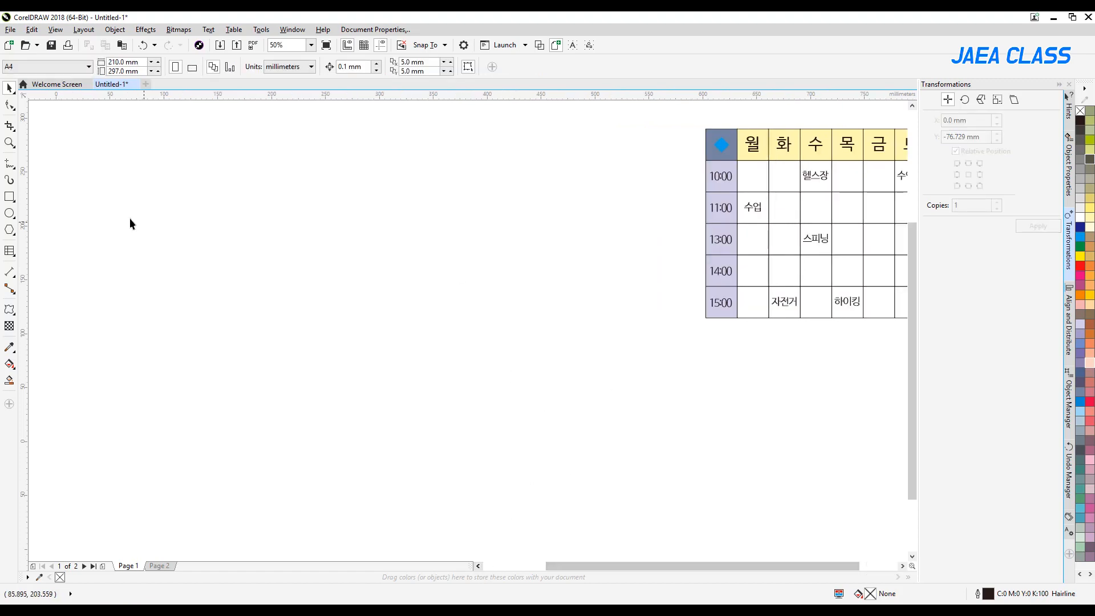
pyautogui.click(9, 144)
pyautogui.press('F3')
pyautogui.moveTo(350, 195); pyautogui.dragTo(644, 522)
pyautogui.click(10, 87)
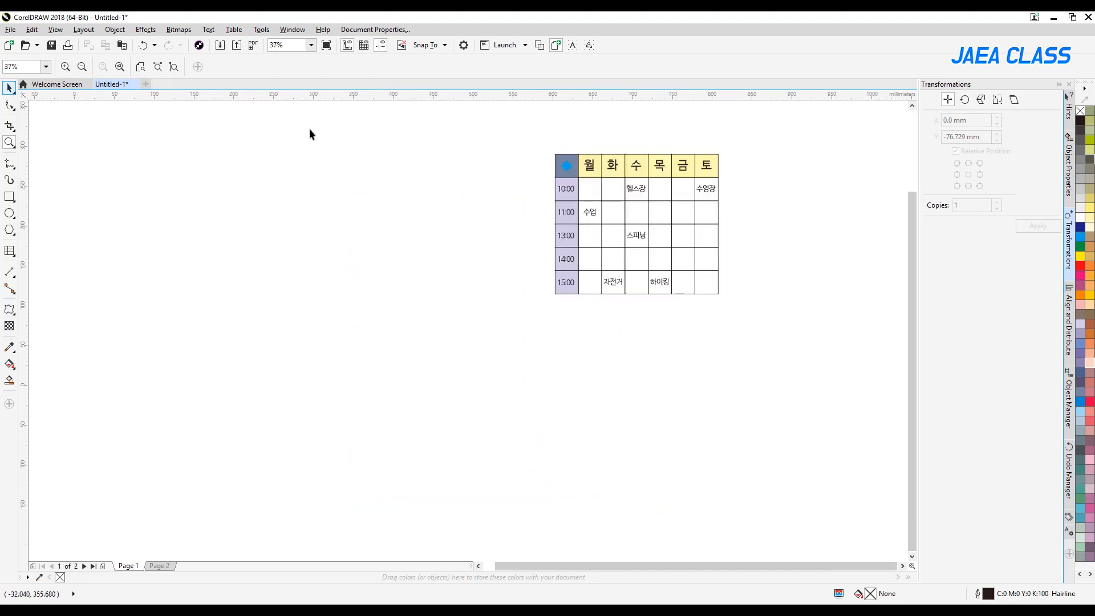
pyautogui.click(664, 215)
pyautogui.moveTo(664, 215); pyautogui.dragTo(802, 187)
pyautogui.click(53, 220)
# Draw a square of about 66 mm per side with the Rectangle tool in the empty area.
pyautogui.click(9, 196)
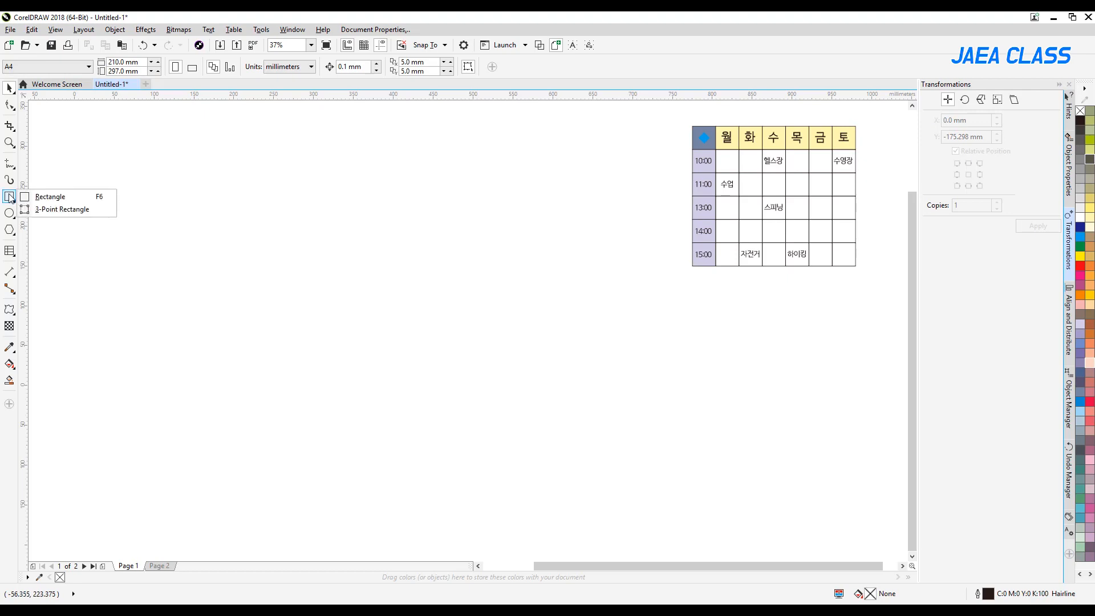
pyautogui.click(35, 198)
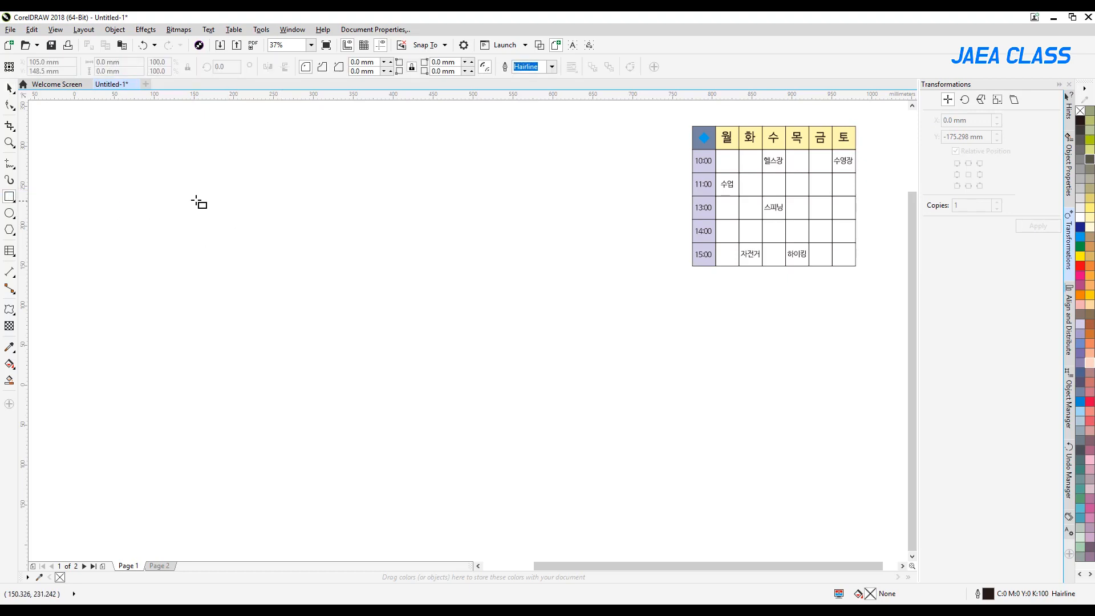
pyautogui.moveTo(188, 196); pyautogui.dragTo(240, 250)
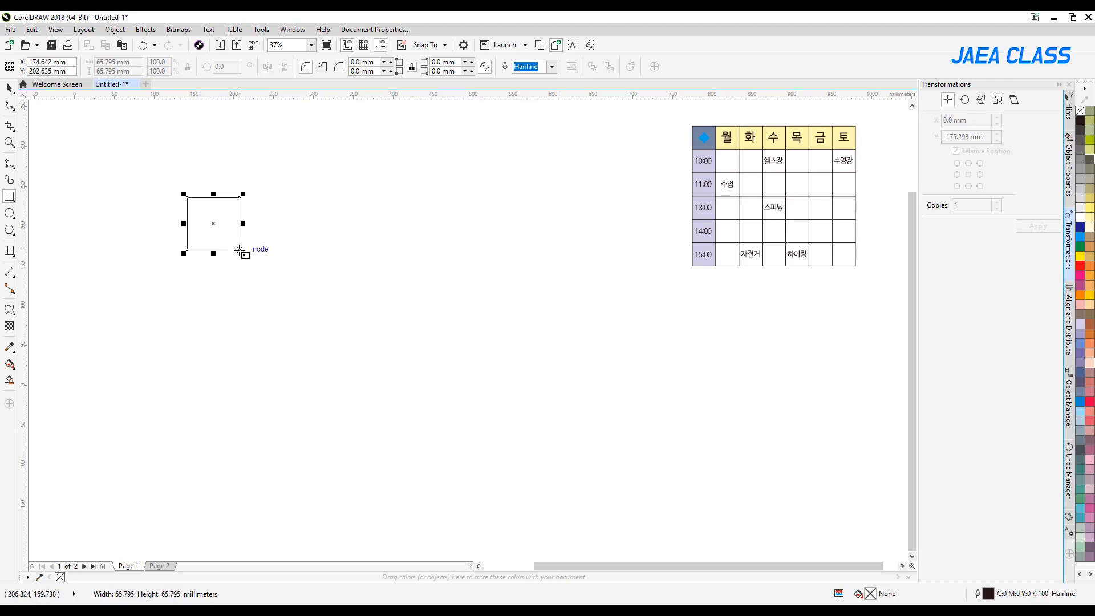
pyautogui.click(10, 87)
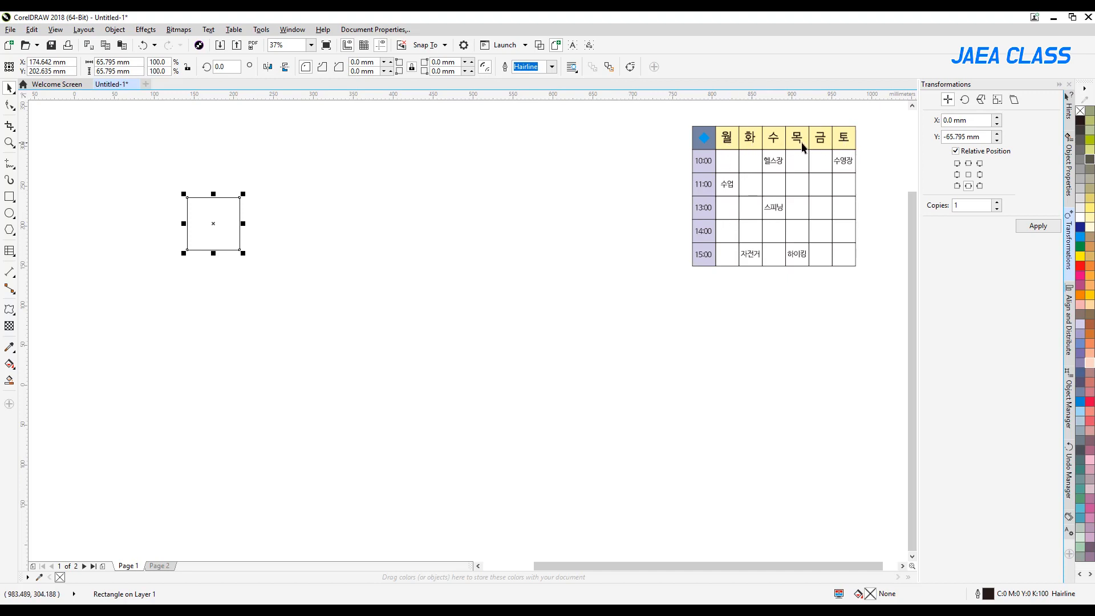
pyautogui.click(405, 170)
pyautogui.moveTo(405, 170); pyautogui.dragTo(77, 337)
pyautogui.click(349, 280)
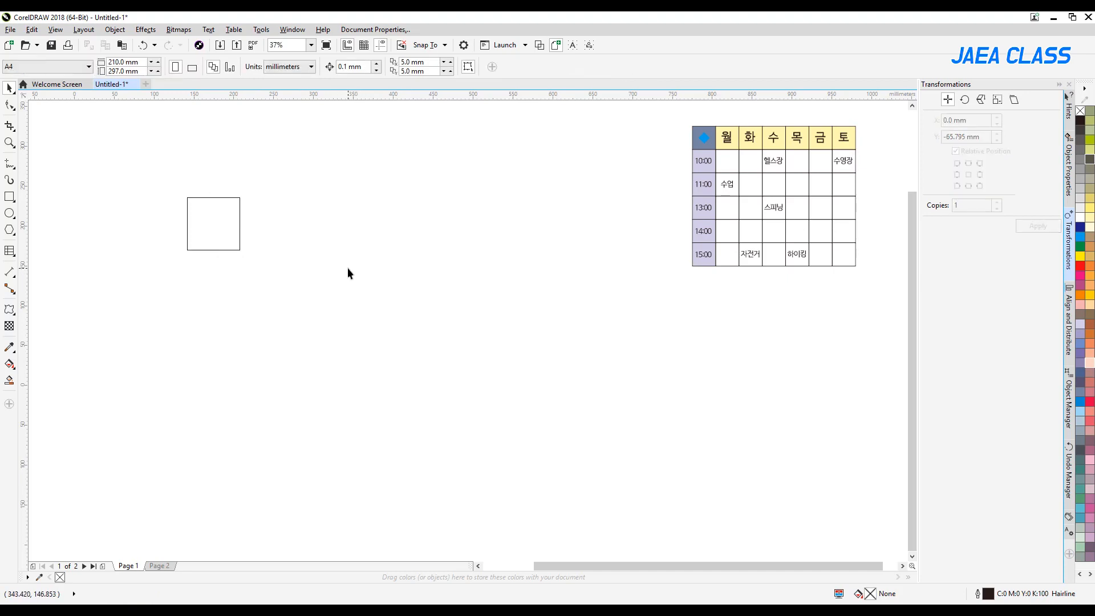
# Create a mirrored copy of the square directly against its right edge.
pyautogui.moveTo(345, 166); pyautogui.dragTo(138, 288)
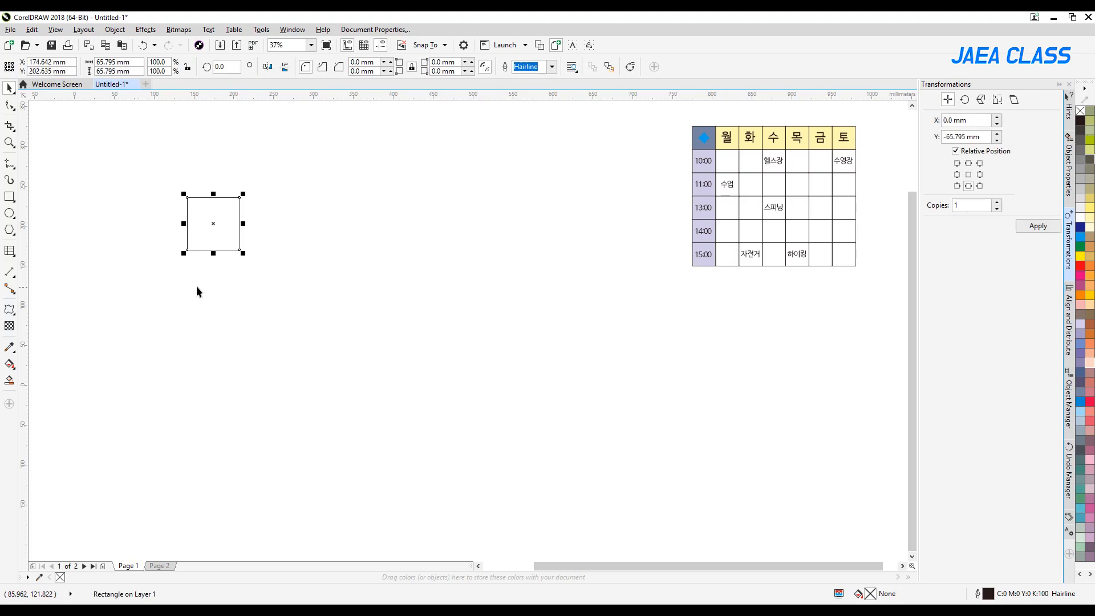
pyautogui.click(966, 204)
pyautogui.click(305, 228)
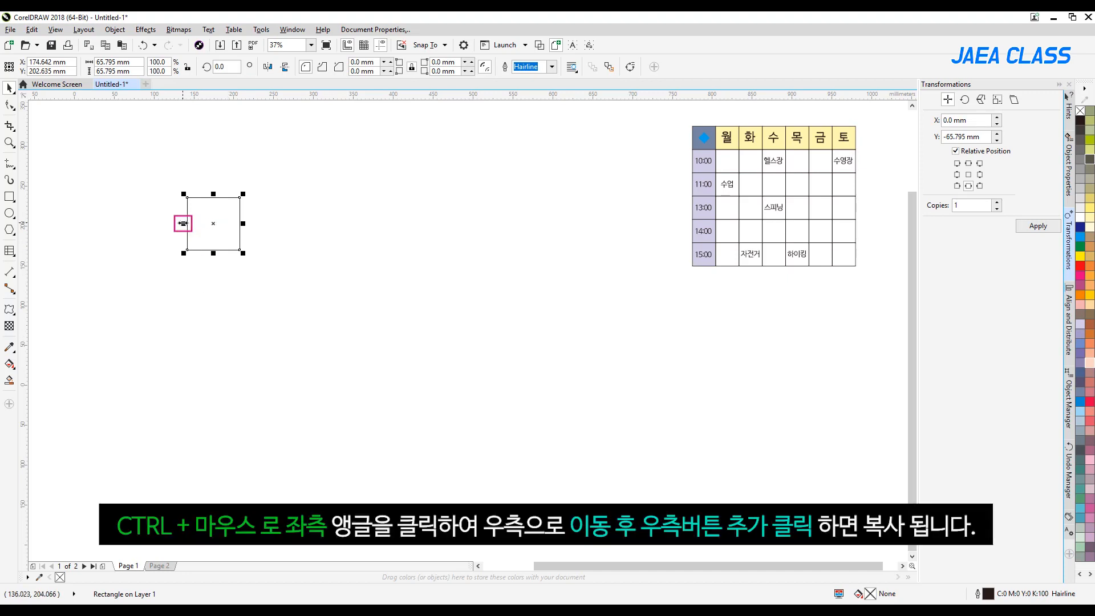
pyautogui.moveTo(182, 223); pyautogui.dragTo(285, 222)
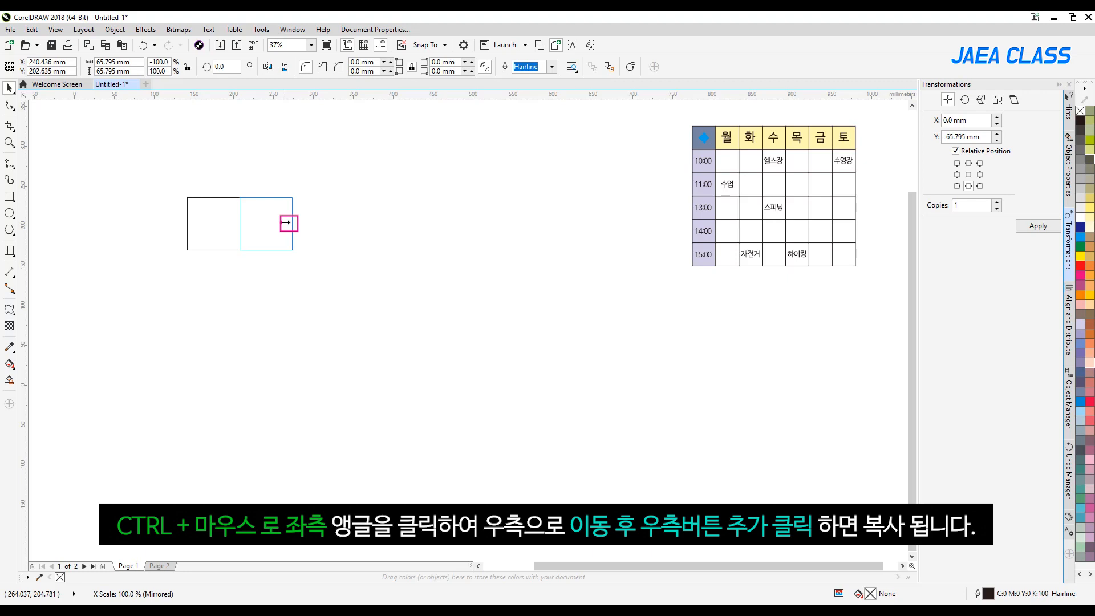
pyautogui.moveTo(285, 222); pyautogui.dragTo(285, 222)
pyautogui.rightClick(285, 223)
pyautogui.click(392, 213)
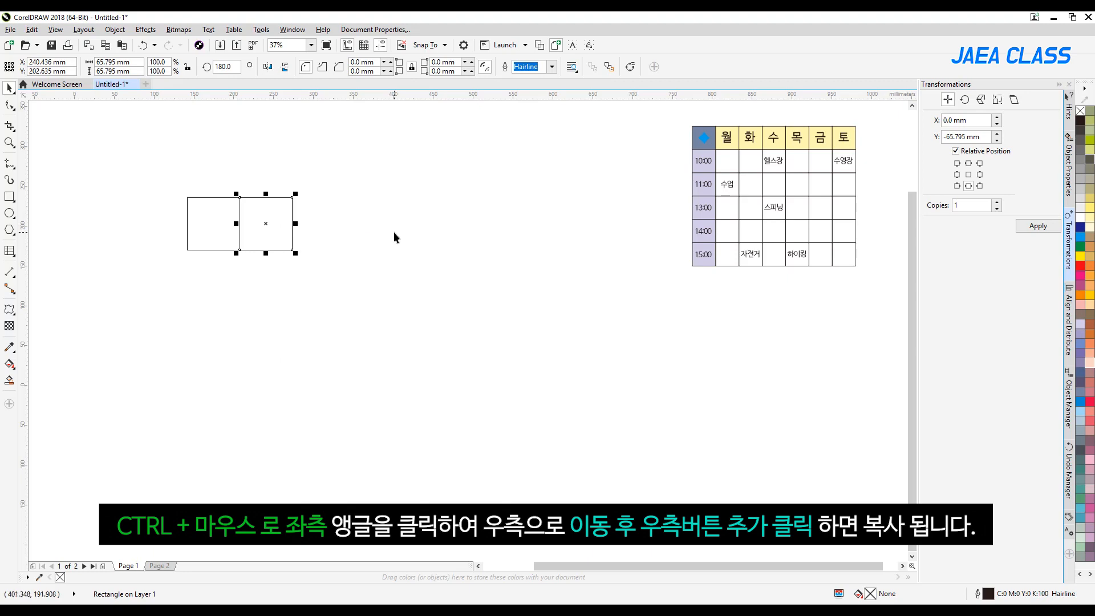
# Delete the copied square, keeping only the original.
pyautogui.click(394, 231)
pyautogui.moveTo(354, 158); pyautogui.dragTo(258, 287)
pyautogui.press('Delete')
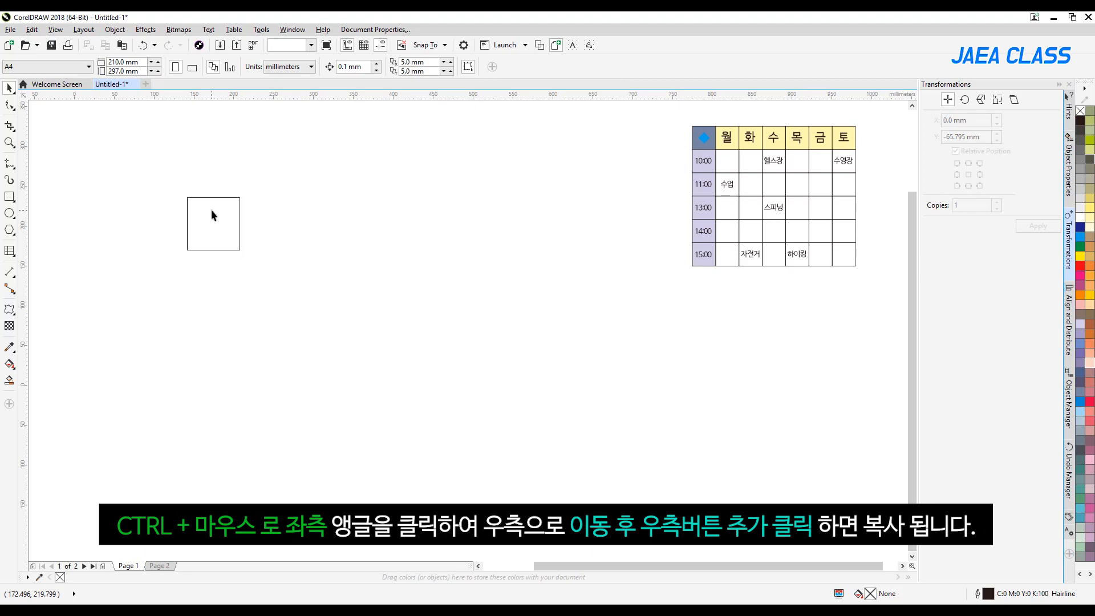
# Duplicate the original square by mirroring it across its right edge so the two squares share a side.
pyautogui.click(212, 211)
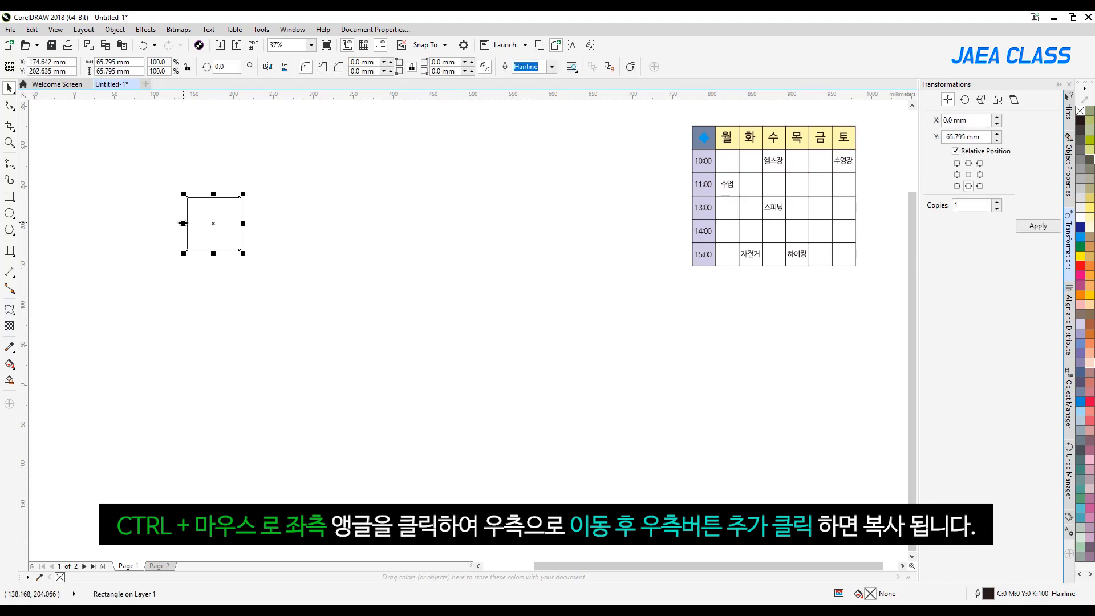
pyautogui.moveTo(181, 223); pyautogui.dragTo(269, 224)
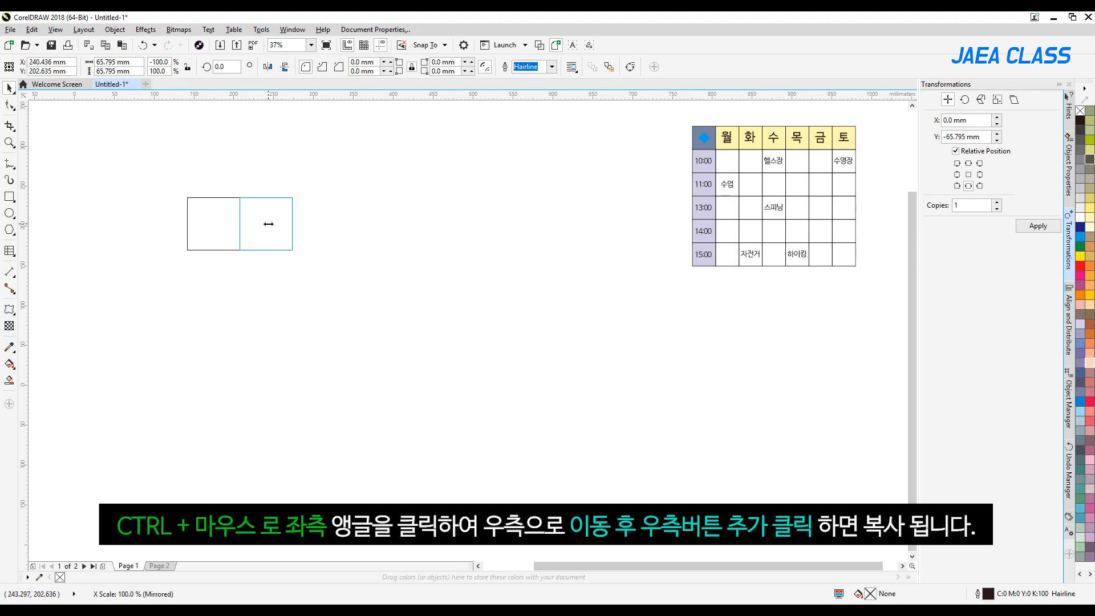
pyautogui.moveTo(268, 224); pyautogui.dragTo(269, 225)
pyautogui.rightClick(269, 225)
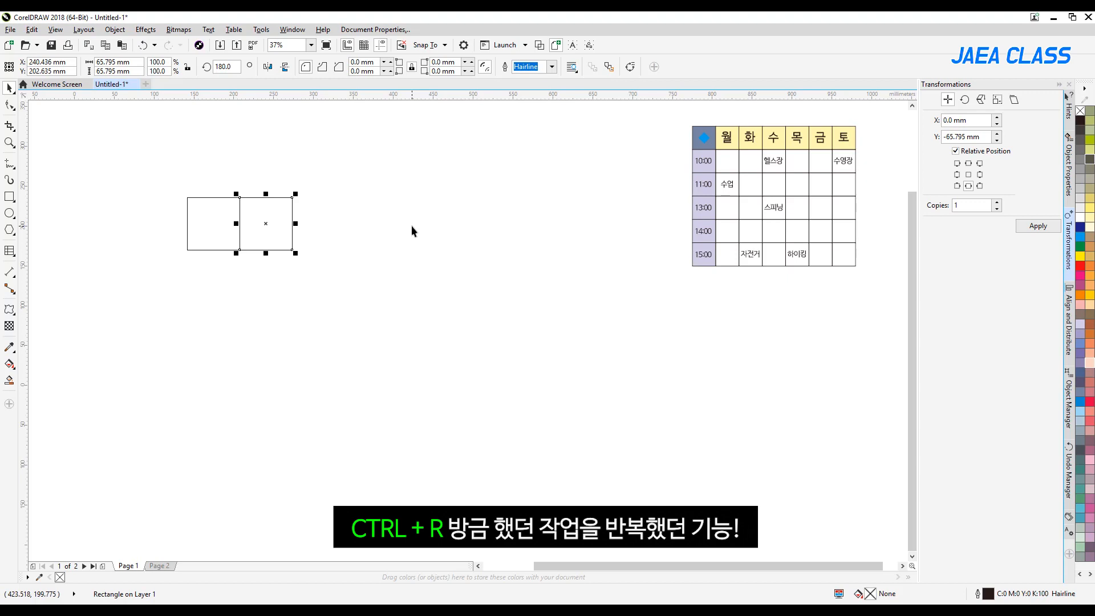
# Repeat the mirrored duplication five times to make a row of seven adjoining squares.
pyautogui.hotkey('ctrl', 'r')
pyautogui.hotkey('ctrl', 'r')
pyautogui.hotkey('ctrl', 'r')
pyautogui.hotkey('ctrl', 'r')
pyautogui.hotkey('ctrl', 'r')
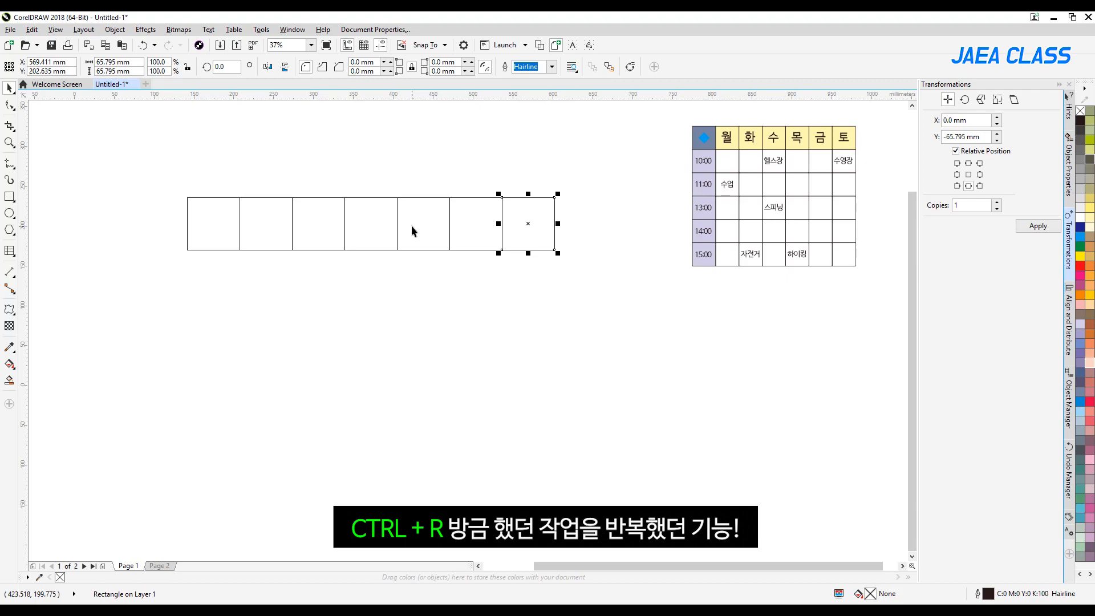
# Duplicate the row of seven squares by mirroring it downward across its bottom edge.
pyautogui.click(480, 178)
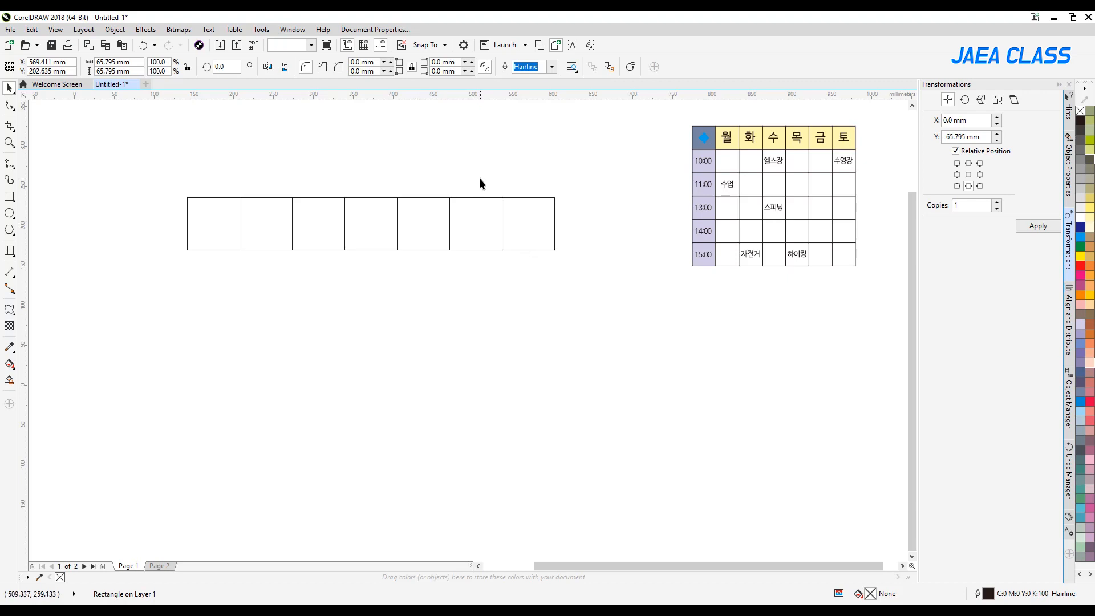
pyautogui.click(214, 224)
pyautogui.click(587, 258)
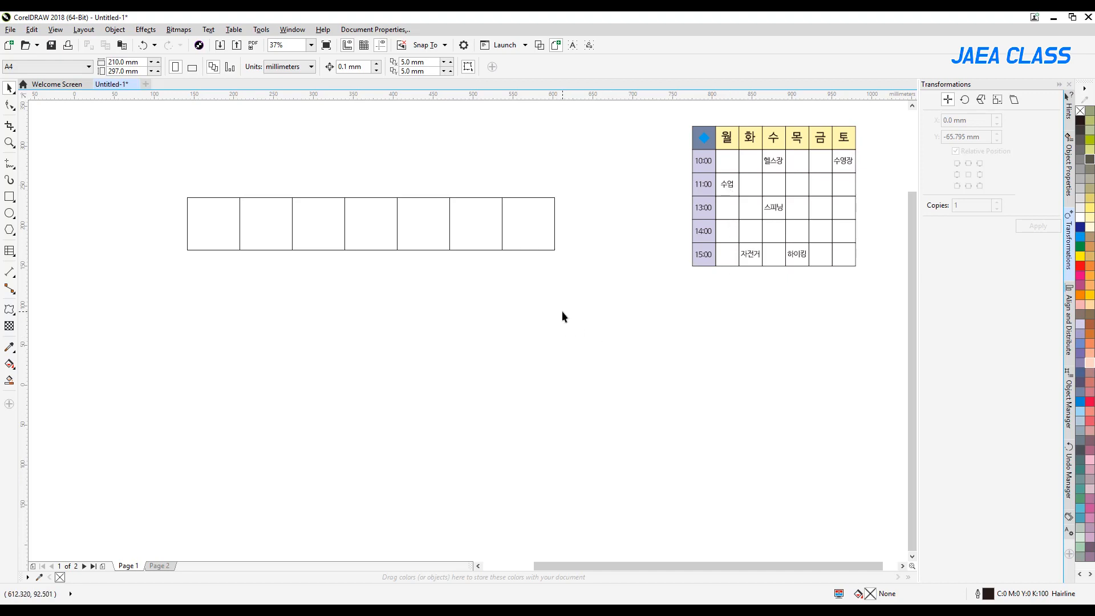
pyautogui.moveTo(604, 160); pyautogui.dragTo(130, 279)
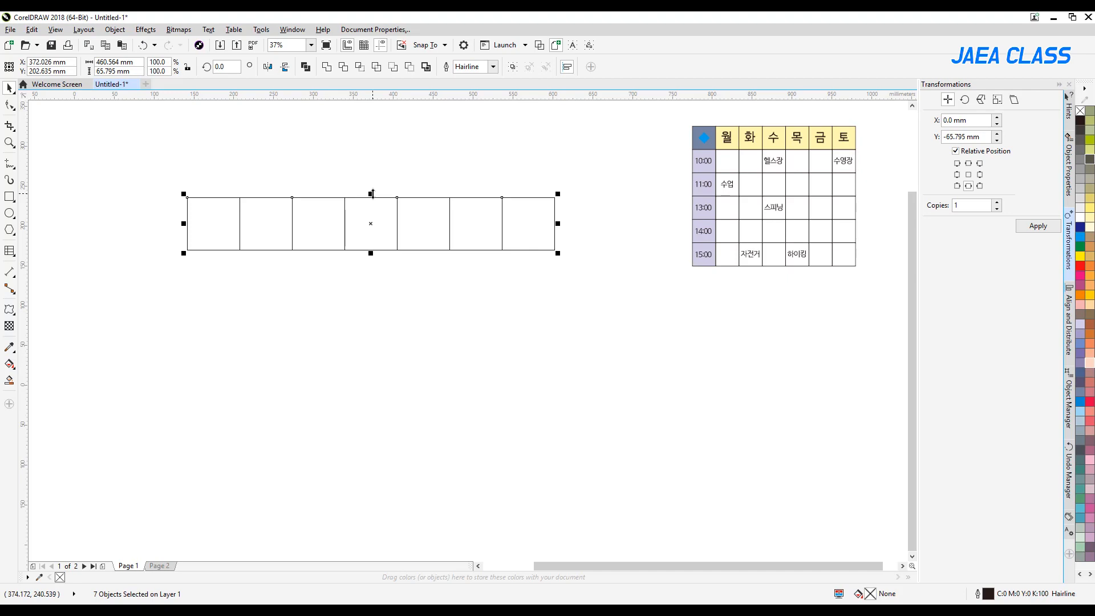
pyautogui.moveTo(373, 192); pyautogui.dragTo(373, 272)
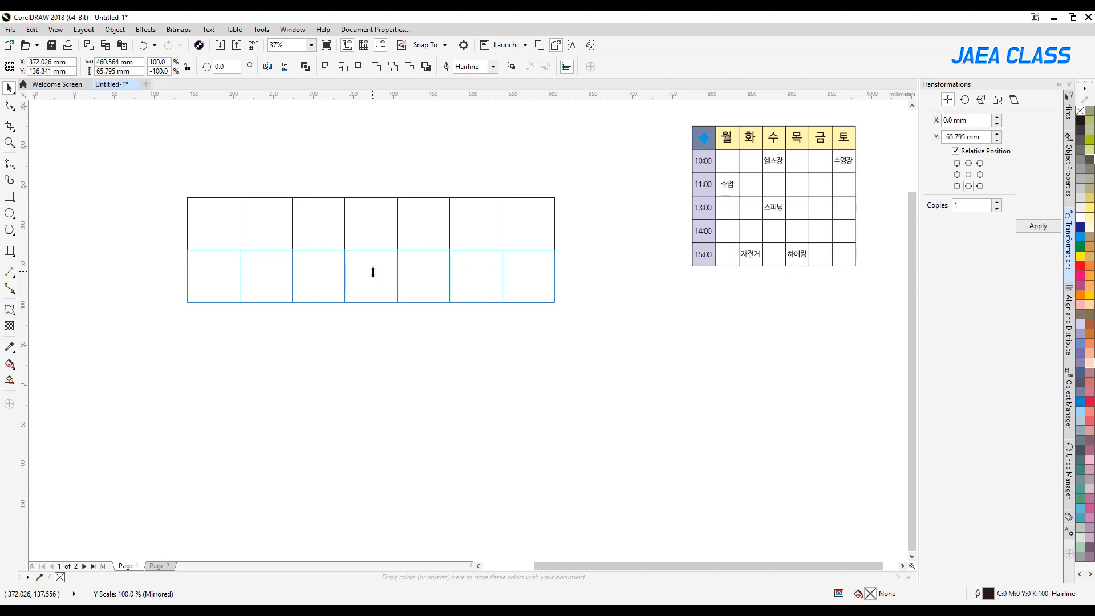
pyautogui.moveTo(372, 272); pyautogui.dragTo(374, 273)
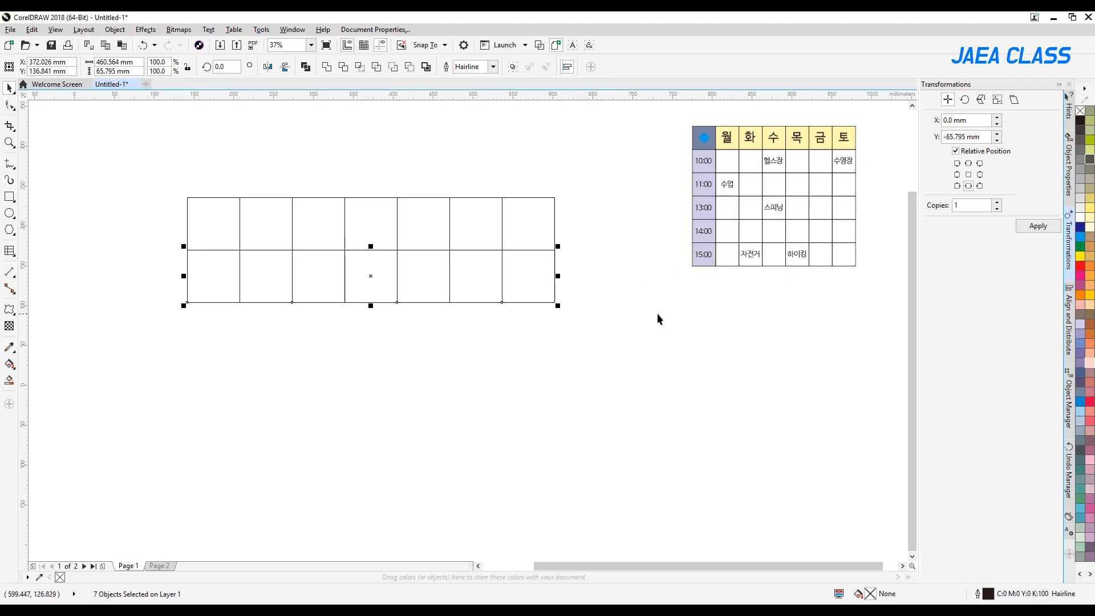
# Repeat the mirrored row duplication four times to make a grid of six rows.
pyautogui.hotkey('ctrl', 'r')
pyautogui.hotkey('ctrl', 'r')
pyautogui.hotkey('ctrl', 'r')
pyautogui.hotkey('ctrl', 'r')
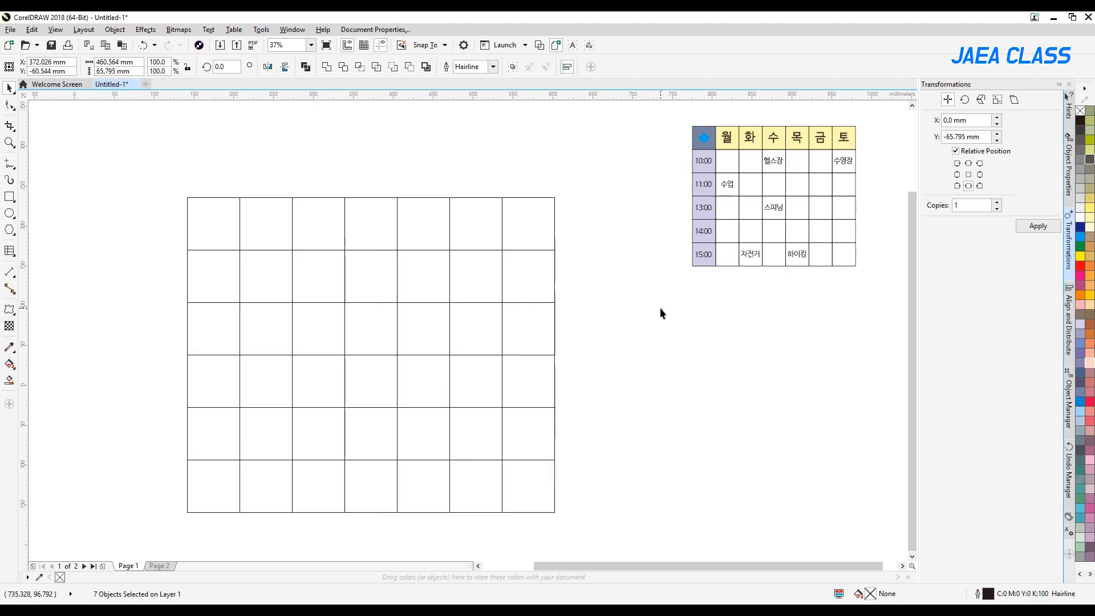
pyautogui.click(659, 313)
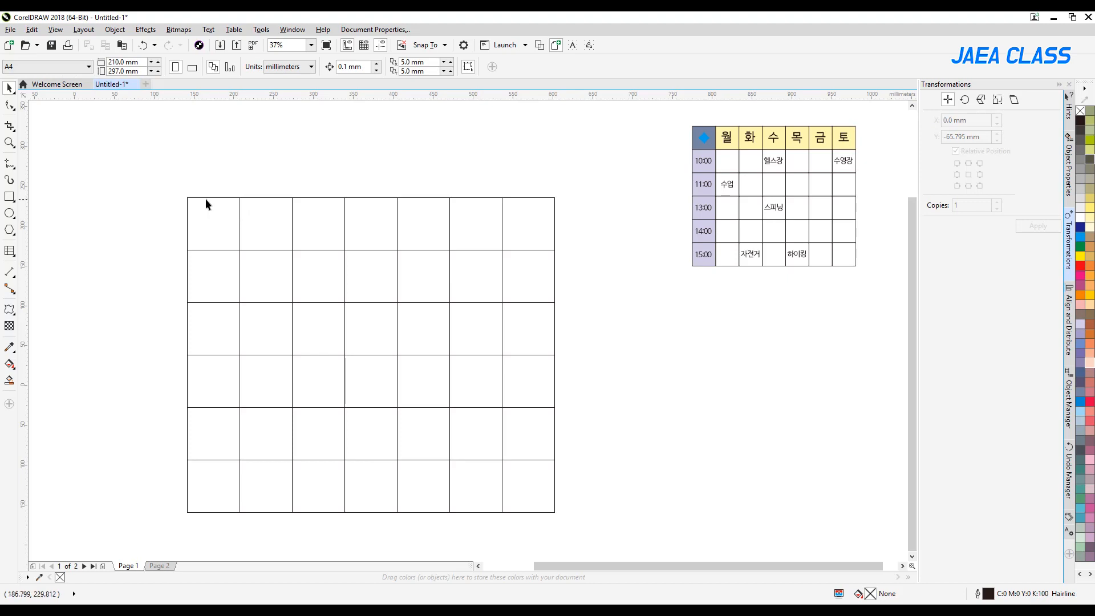
# Try a red fill on the top-left cell and remove it again.
pyautogui.moveTo(171, 177); pyautogui.dragTo(247, 276)
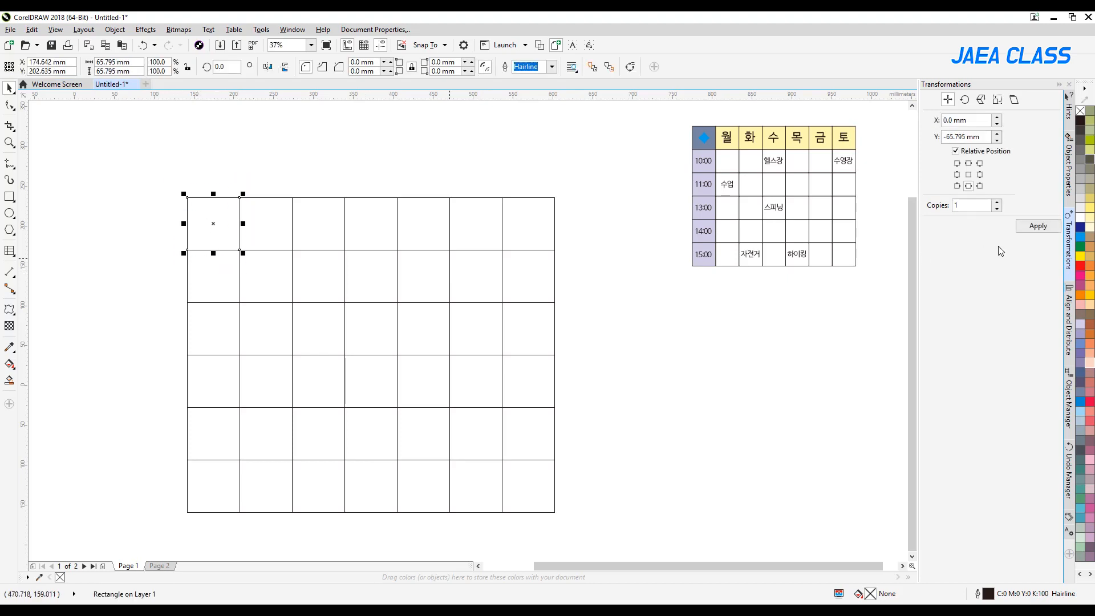
pyautogui.click(1079, 266)
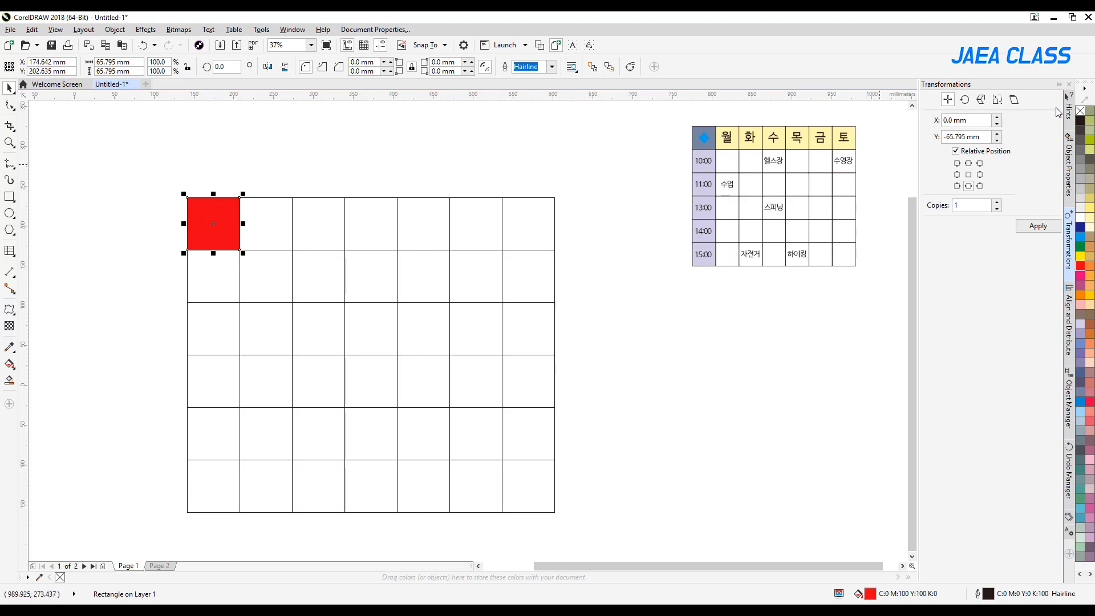
pyautogui.click(1081, 110)
pyautogui.click(240, 164)
# Move the whole grid about 21 mm to the right and 49 mm up.
pyautogui.moveTo(170, 166); pyautogui.dragTo(506, 472)
pyautogui.moveTo(375, 320); pyautogui.dragTo(394, 286)
# Fill the six top-row cells beside the corner cell with a pale yellow.
pyautogui.moveTo(625, 144); pyautogui.dragTo(254, 209)
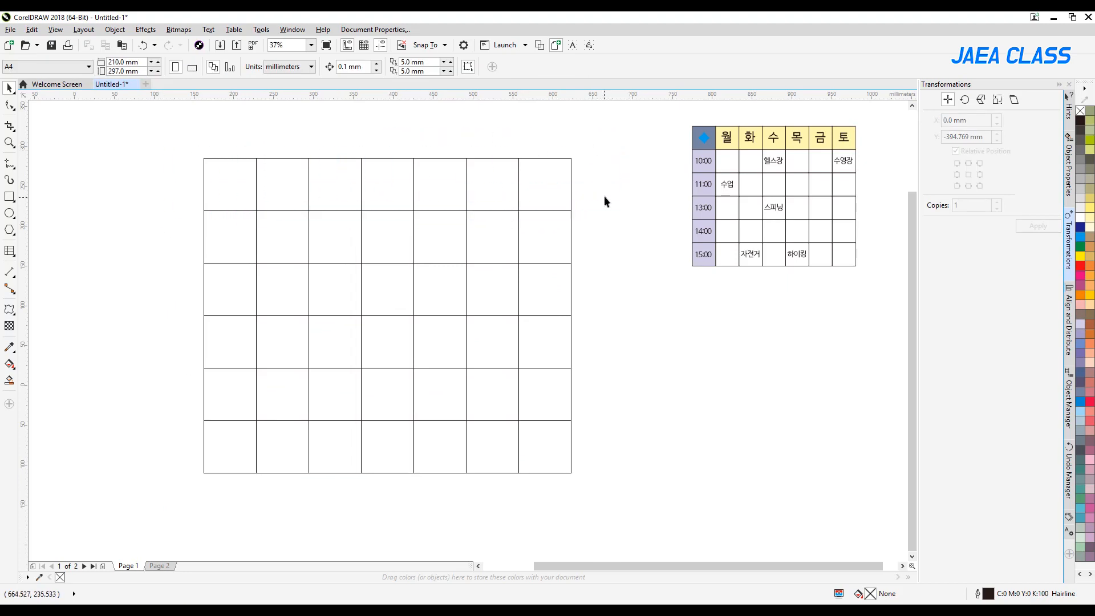
pyautogui.moveTo(617, 135); pyautogui.dragTo(234, 221)
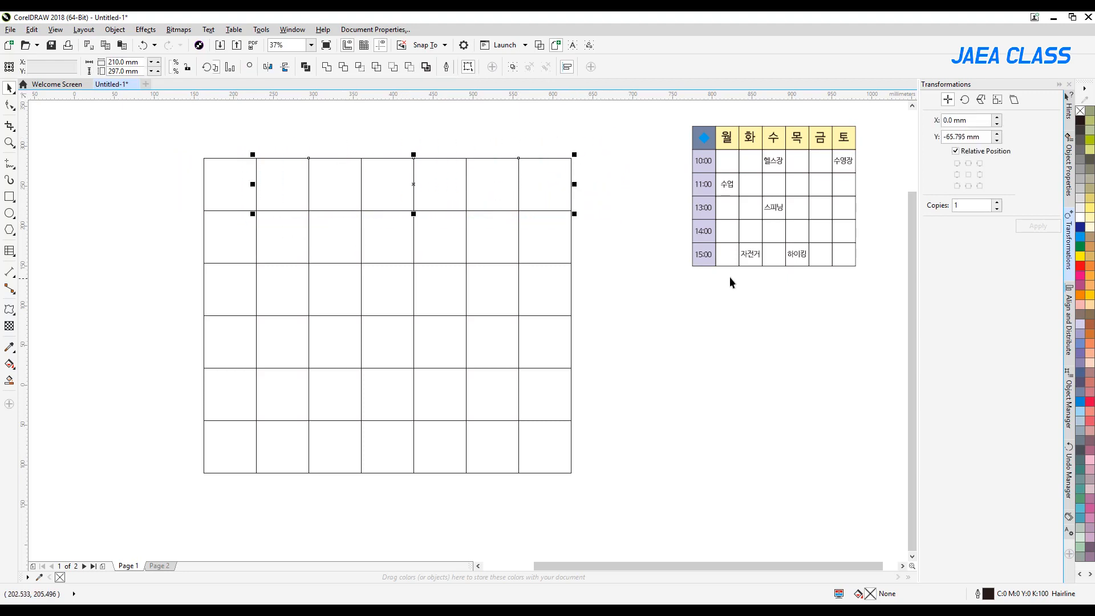
pyautogui.click(1090, 210)
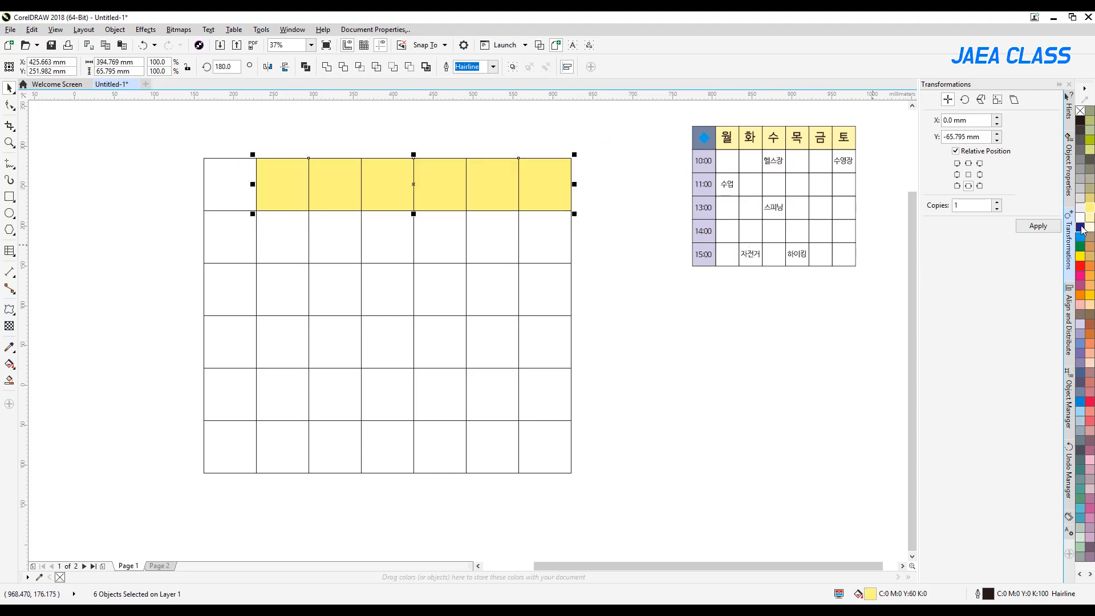
pyautogui.click(1090, 220)
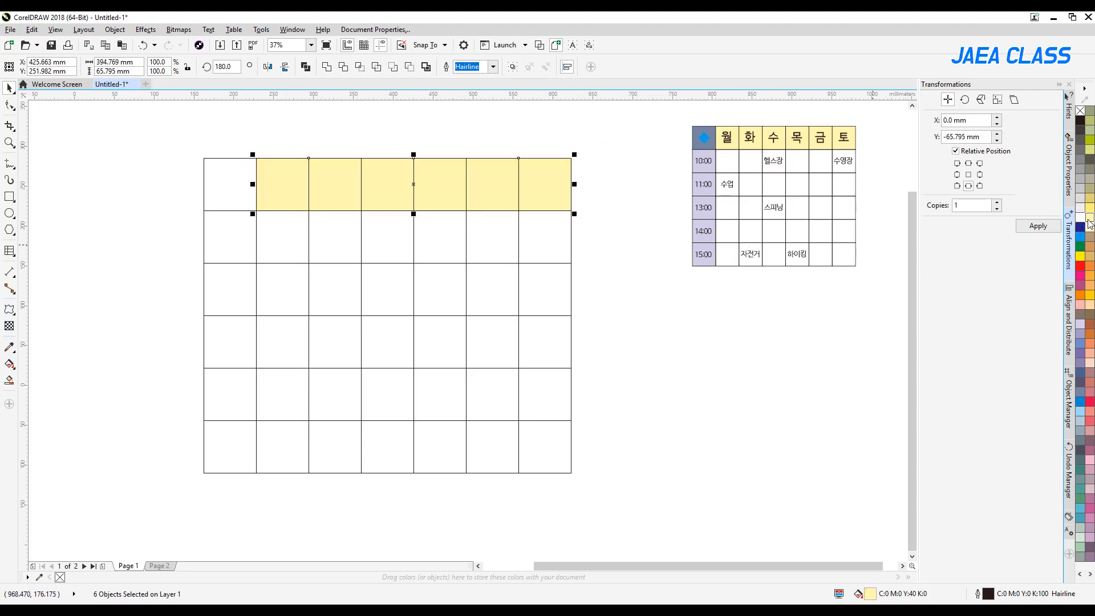
pyautogui.click(616, 277)
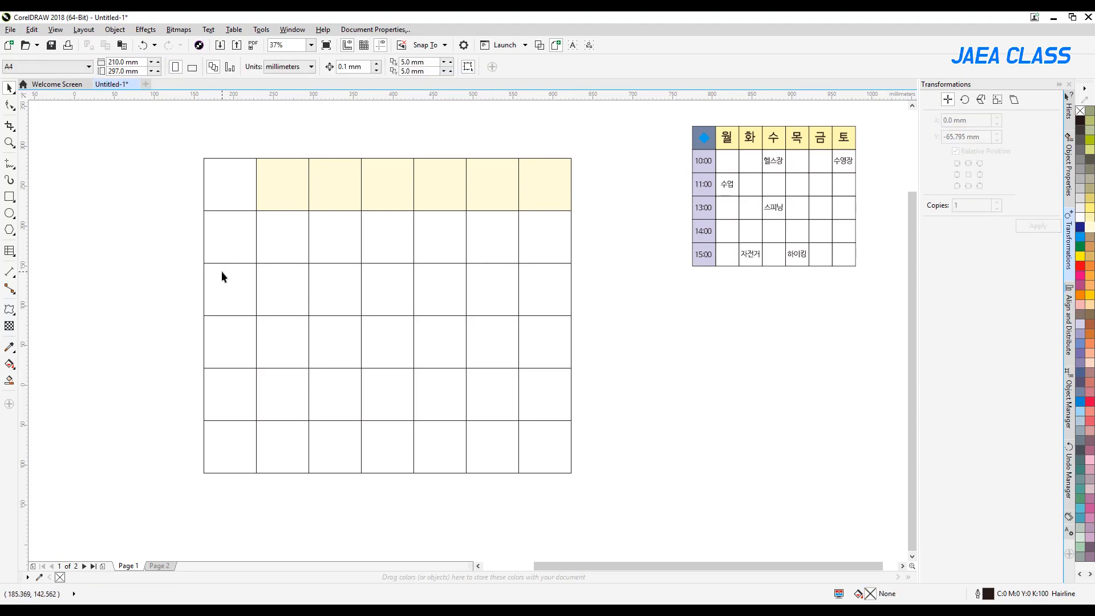
# Fill the five cells below the corner in the first column with light blue-grey (C20 M0 Y0 K20).
pyautogui.moveTo(180, 511); pyautogui.dragTo(268, 193)
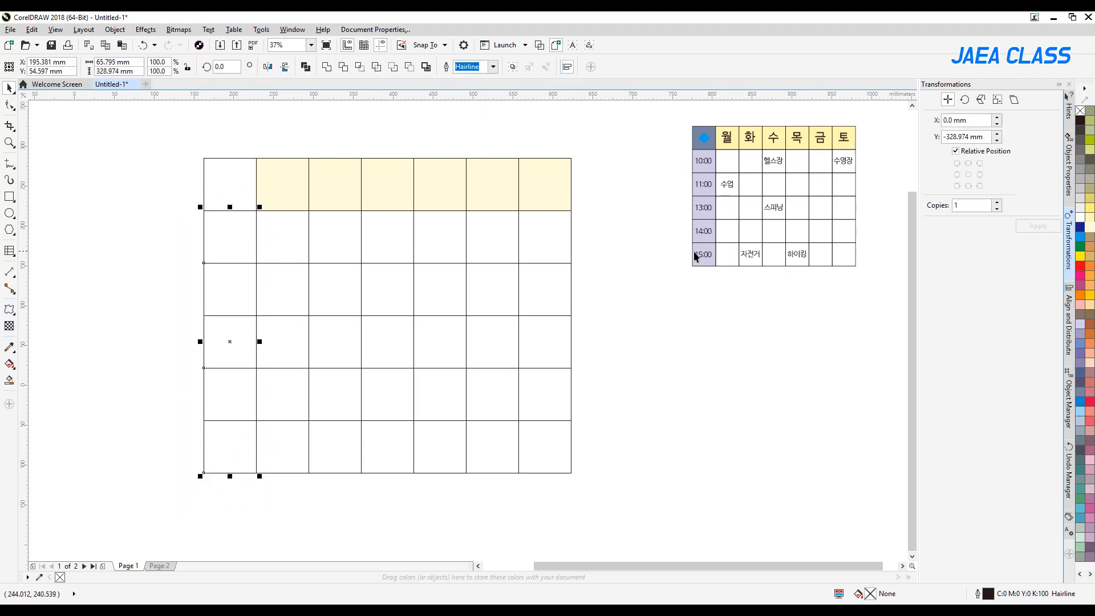
pyautogui.click(1081, 422)
pyautogui.click(1080, 431)
pyautogui.click(1080, 421)
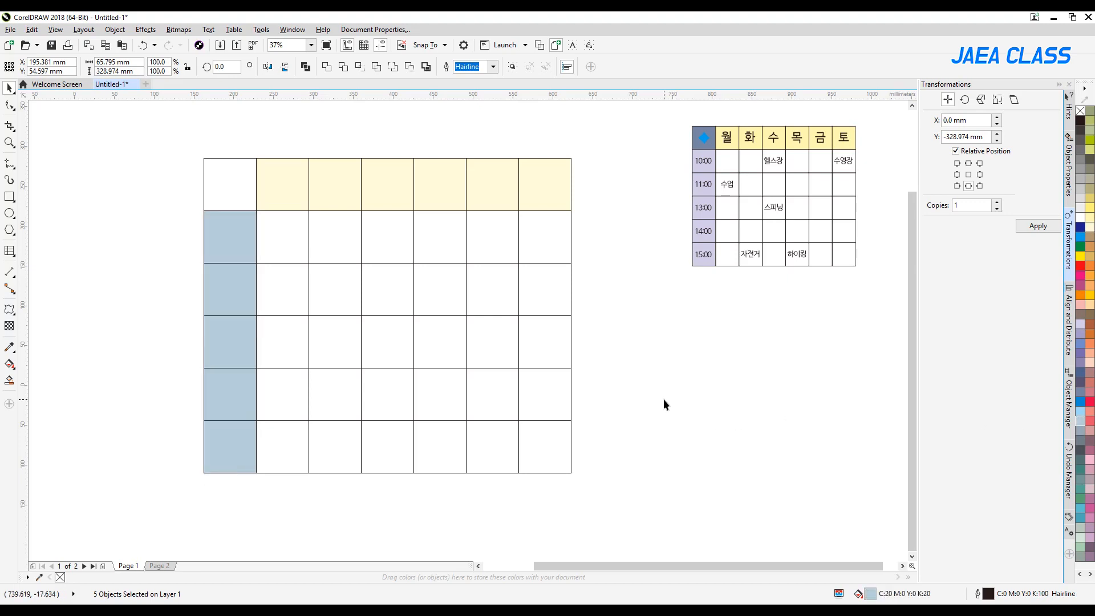
pyautogui.press('Escape')
# Fill the top-left corner cell with light orange (C0 M20 Y40 K0).
pyautogui.moveTo(168, 136); pyautogui.dragTo(280, 234)
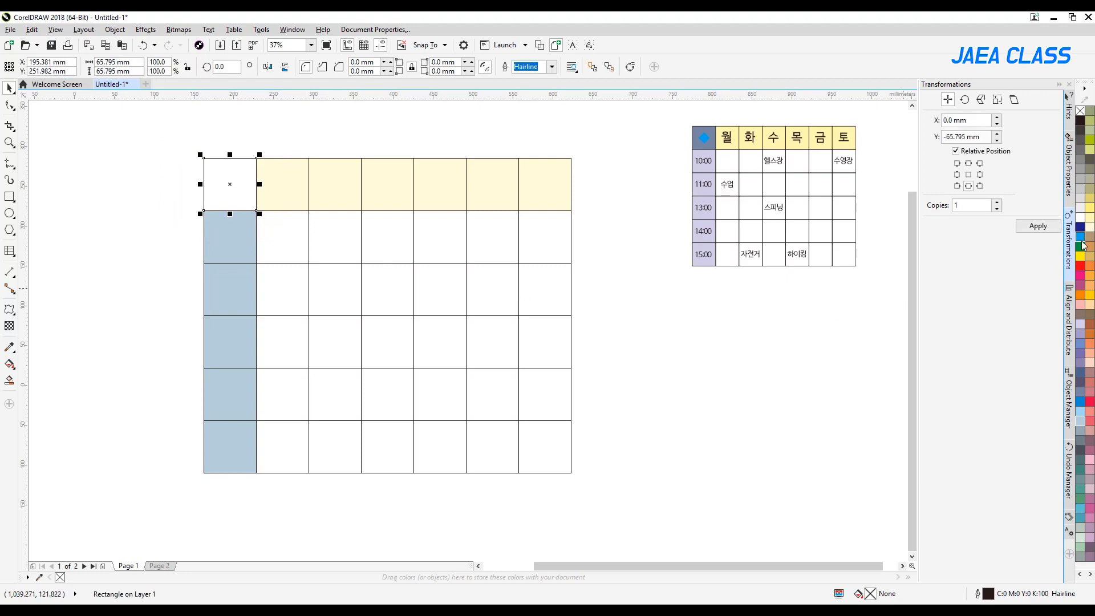
pyautogui.click(1089, 305)
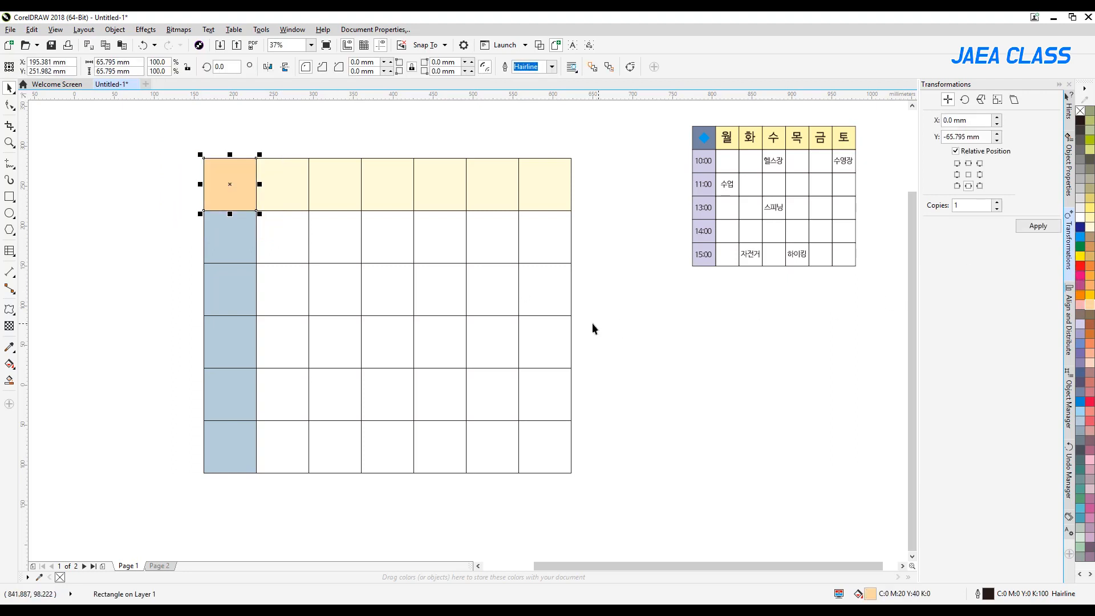
pyautogui.click(671, 331)
# Create a centred copy of the corner cell scaled down to about 31.5 mm and rotate it 45 degrees.
pyautogui.moveTo(134, 135); pyautogui.dragTo(263, 218)
pyautogui.click(160, 148)
pyautogui.moveTo(159, 136); pyautogui.dragTo(279, 226)
pyautogui.hotkey('shift', 'pageup')
pyautogui.moveTo(260, 152); pyautogui.dragTo(245, 168)
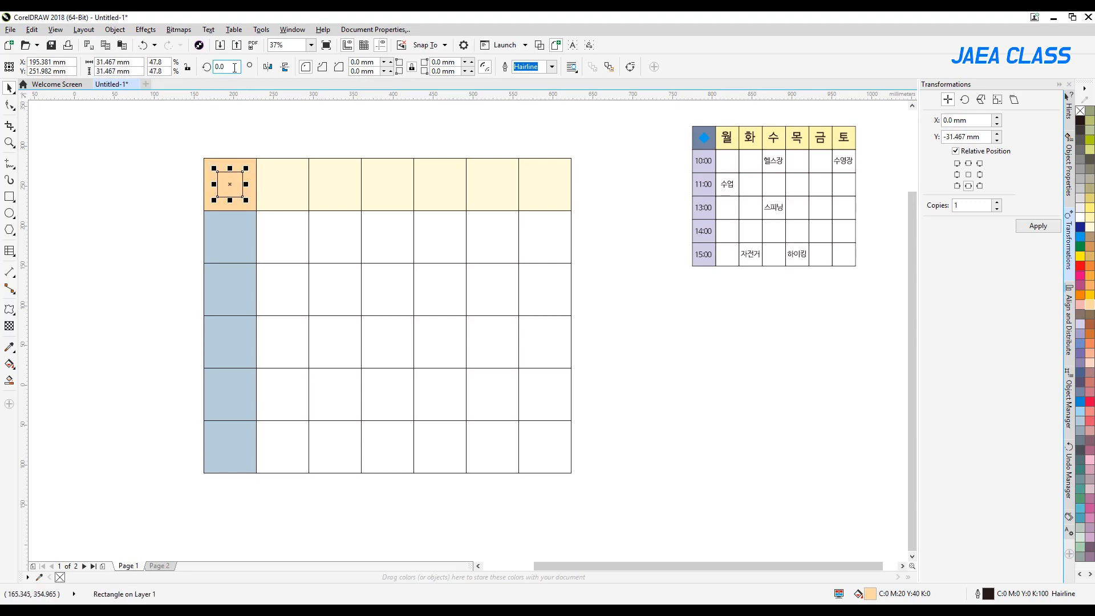
pyautogui.write('45')
pyautogui.press('Return')
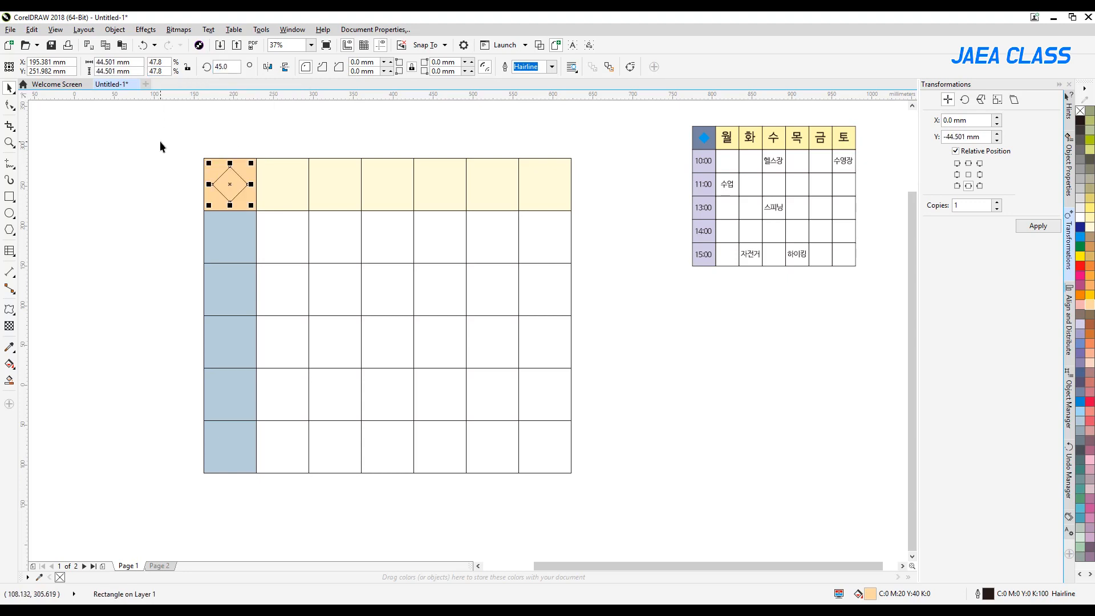
# Fill the diamond in the corner cell with pale yellow (C0 M0 Y20 K0) and remove its outline.
pyautogui.click(1080, 247)
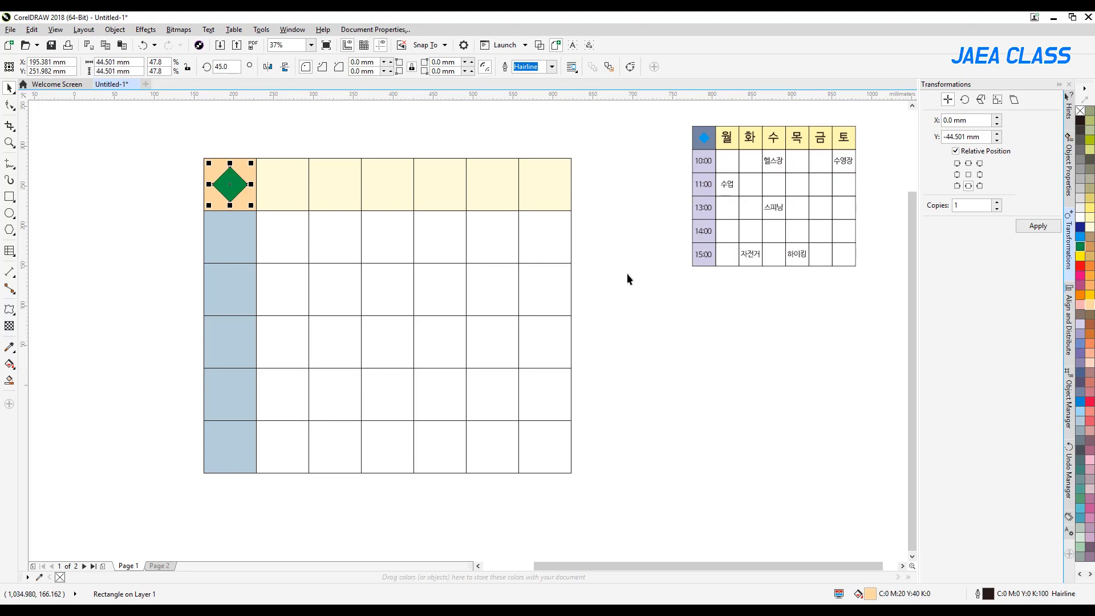
pyautogui.click(1089, 227)
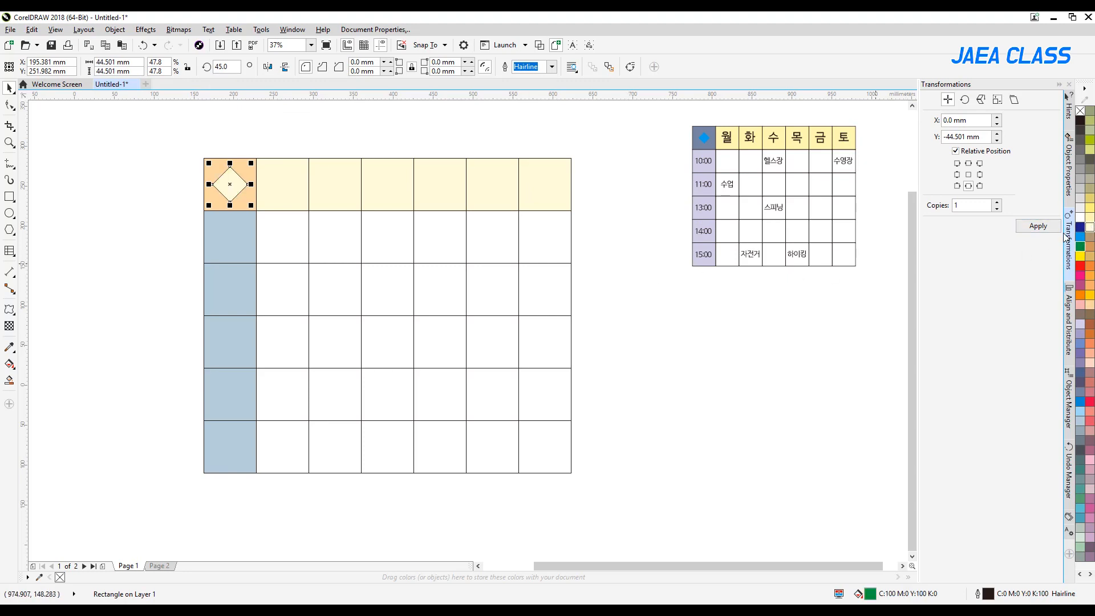
pyautogui.click(125, 235)
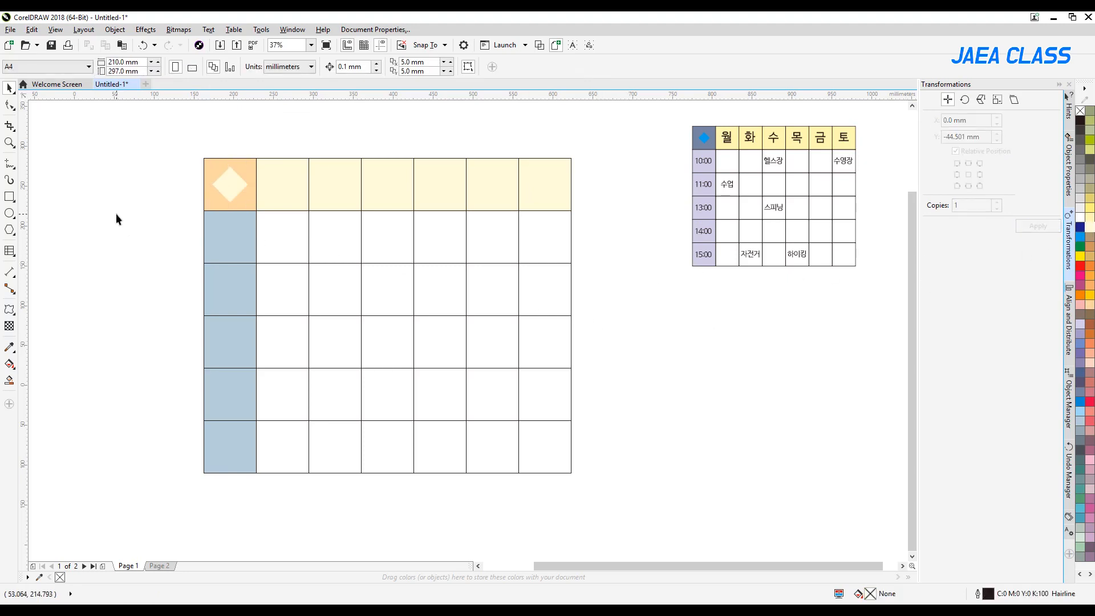
# Shrink the diamond around its centre to about 34 mm.
pyautogui.click(232, 191)
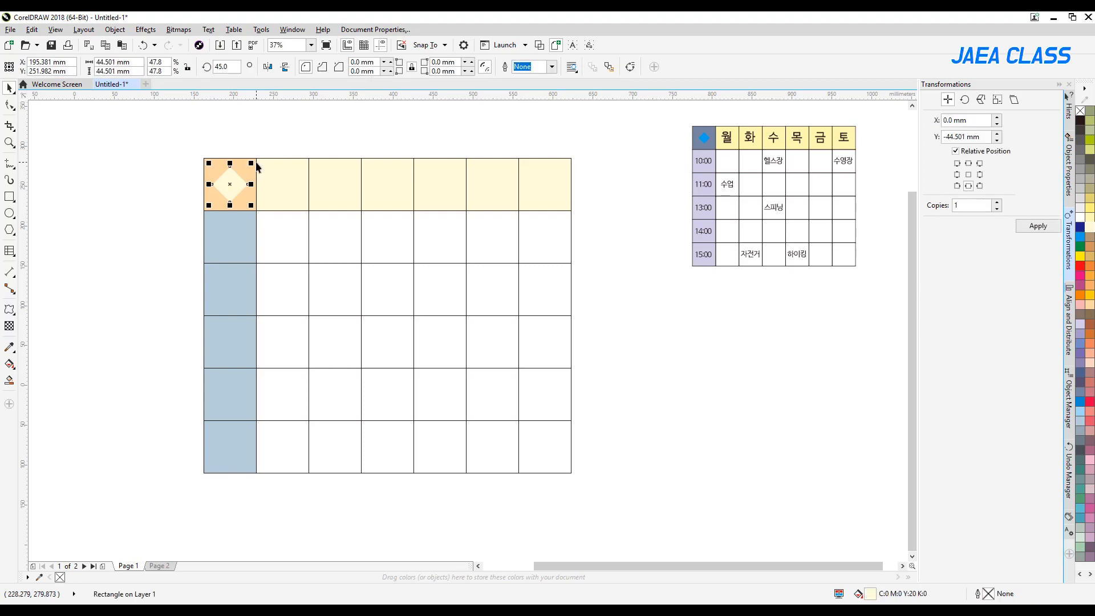
pyautogui.click(126, 199)
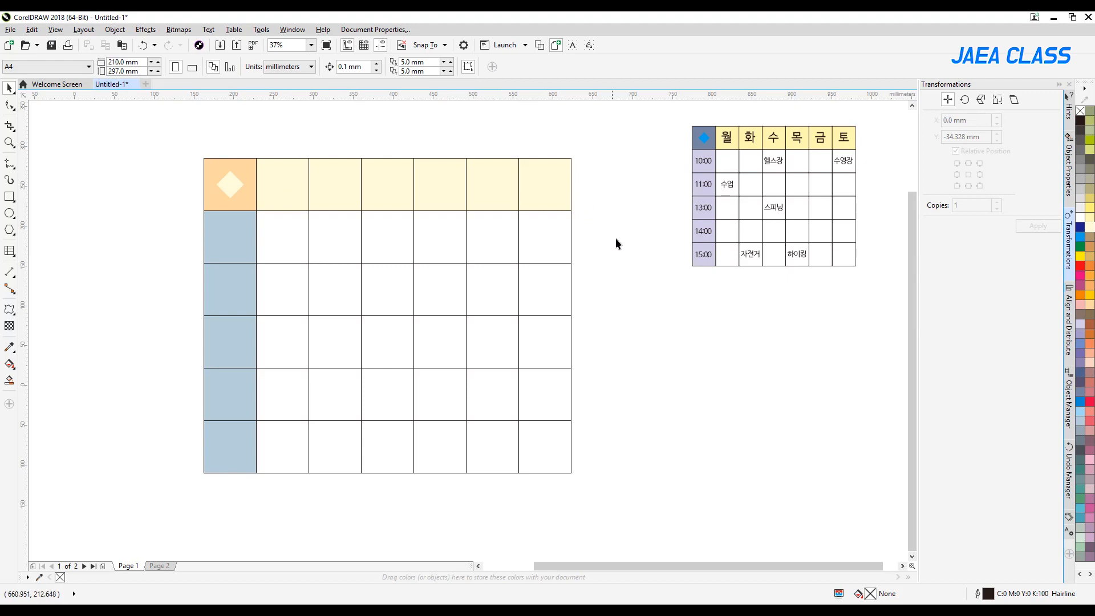
# Add the artistic text 월 in the first yellow header cell and enlarge it to about 71 pt.
pyautogui.click(9, 251)
pyautogui.click(30, 249)
pyautogui.click(272, 184)
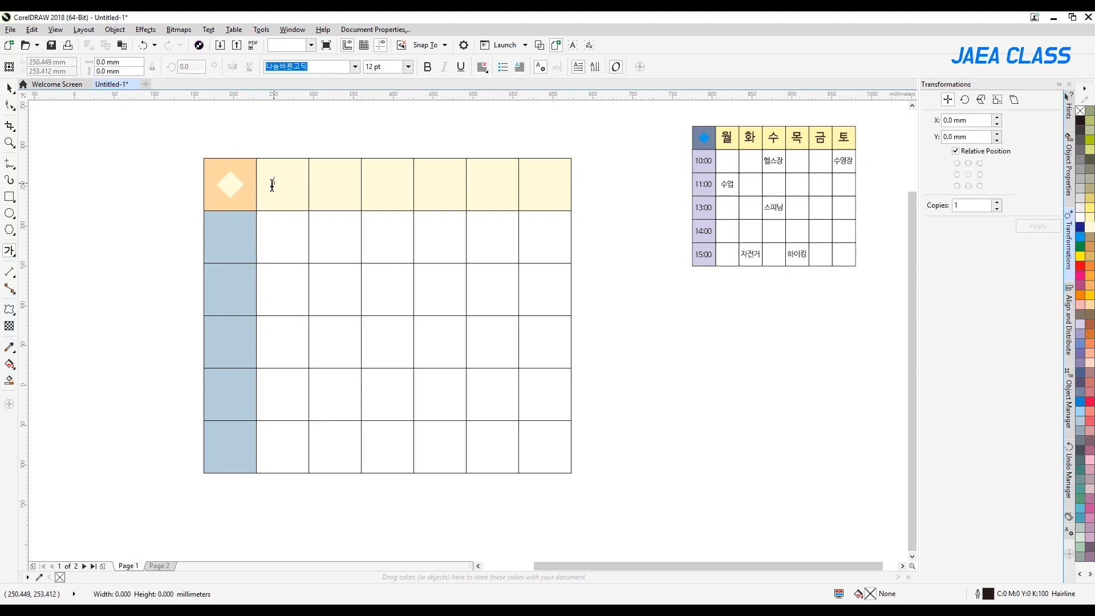
pyautogui.write('dnjf')
pyautogui.press('BackSpace')
pyautogui.press('Hangul')
pyautogui.write('워')
pyautogui.hotkey('ctrl', 'space')
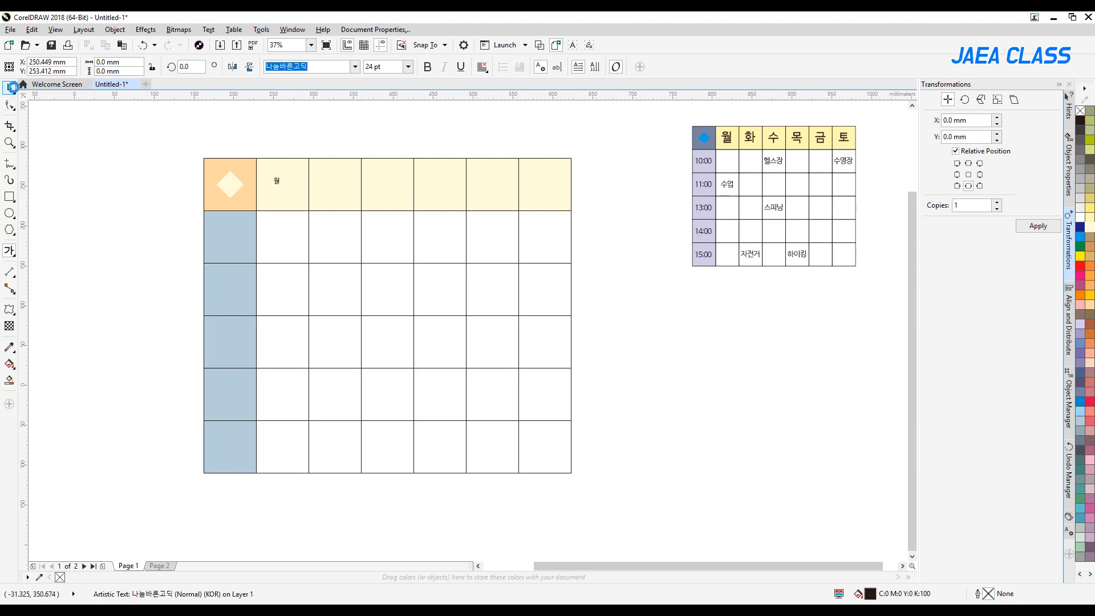
pyautogui.moveTo(283, 188)
pyautogui.mouseDown()
pyautogui.moveTo(302, 210)
pyautogui.moveTo(293, 172)
pyautogui.mouseUp()
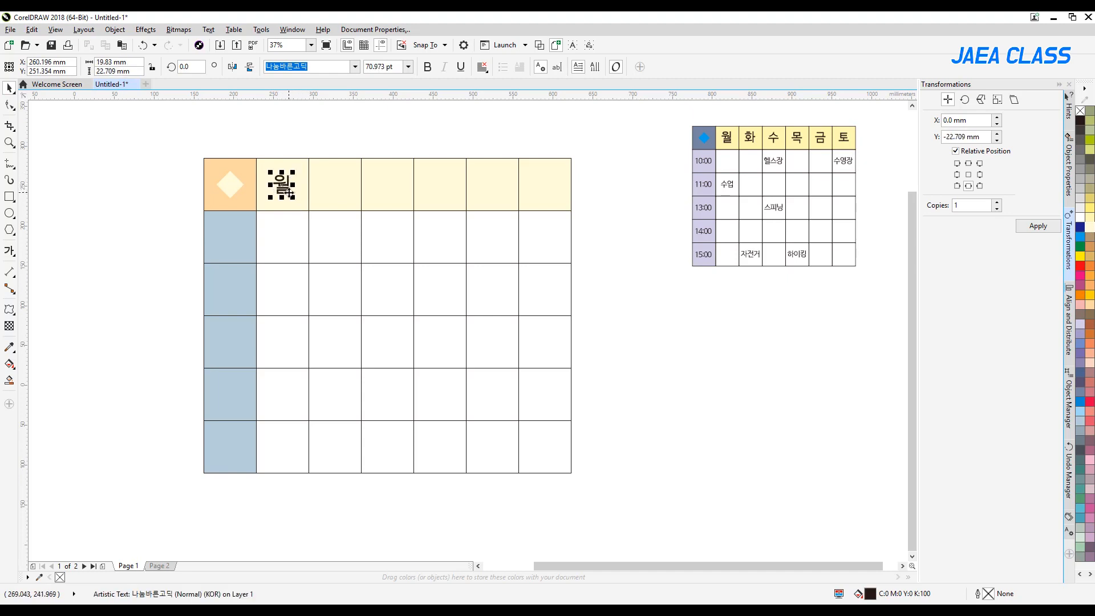
# Copy the 월 label into the second yellow header cell and change its text to 화.
pyautogui.moveTo(288, 193); pyautogui.dragTo(343, 193)
pyautogui.press('F8')
pyautogui.hotkey('shift', 'End')
pyautogui.write('화')
pyautogui.hotkey('ctrl', 'space')
pyautogui.click(12, 88)
# Copy the 화 label into the third yellow header cell and change its text to 수.
pyautogui.moveTo(335, 186); pyautogui.dragTo(387, 185)
pyautogui.press('F8')
pyautogui.write('수')
pyautogui.press('Delete')
pyautogui.hotkey('ctrl', 'space')
pyautogui.click(8, 89)
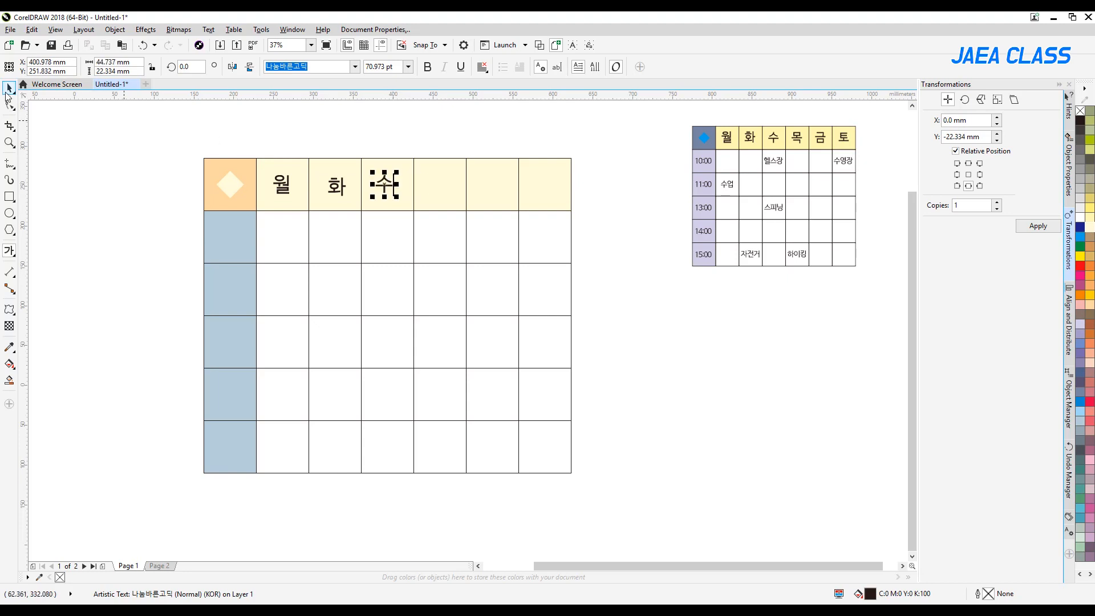
pyautogui.click(86, 132)
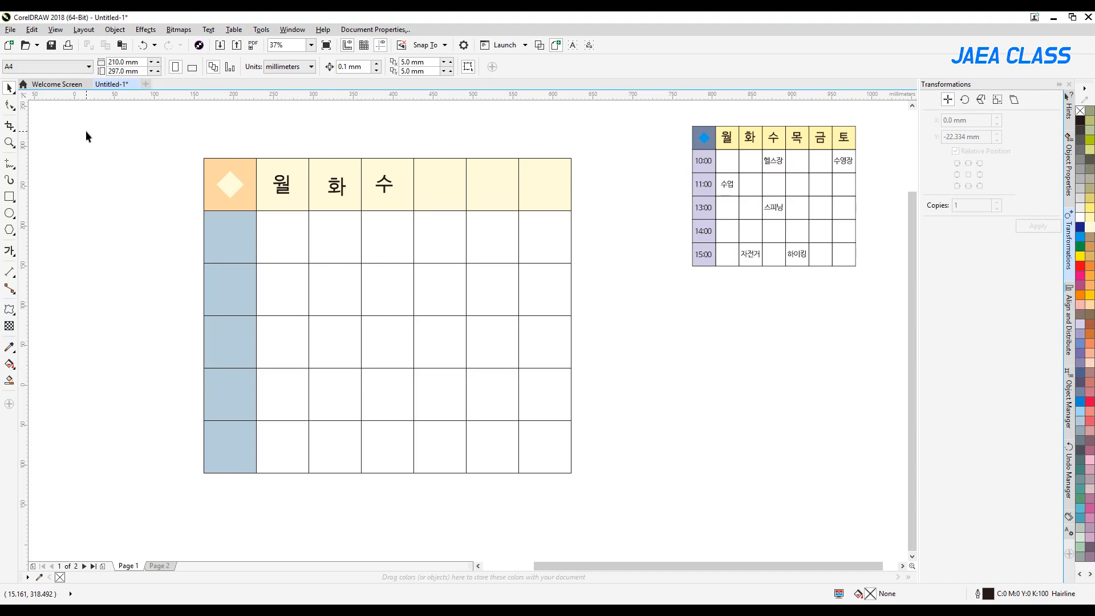
# Delete the 화 and 수 labels, keeping only 월.
pyautogui.click(344, 184)
pyautogui.press('Delete')
pyautogui.click(380, 181)
pyautogui.press('Delete')
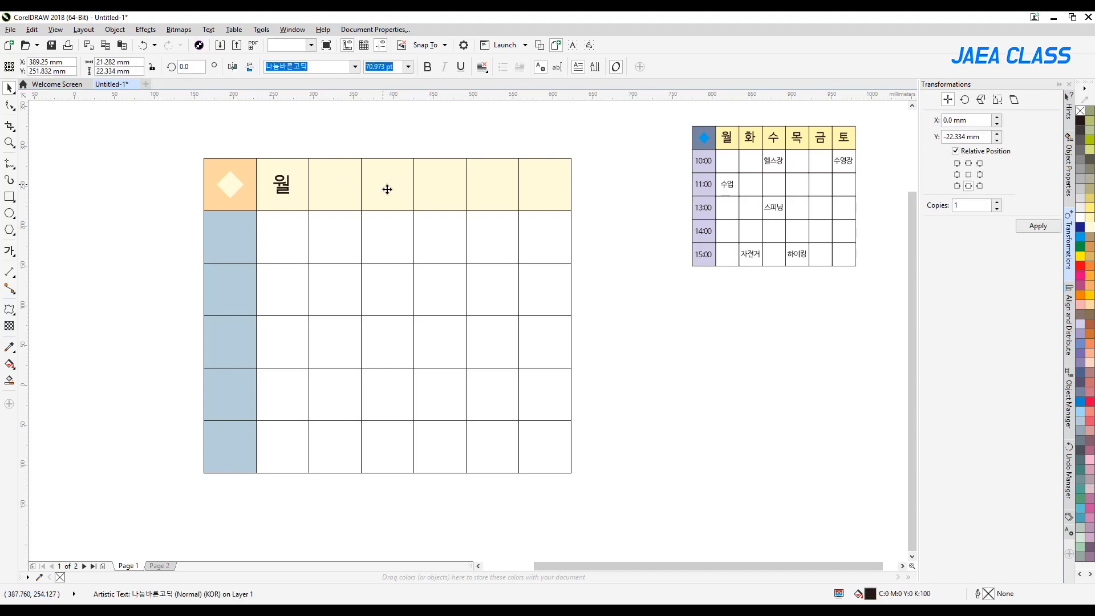
# Nudge the 월 label so that it sits in the middle of the first yellow header cell.
pyautogui.click(279, 192)
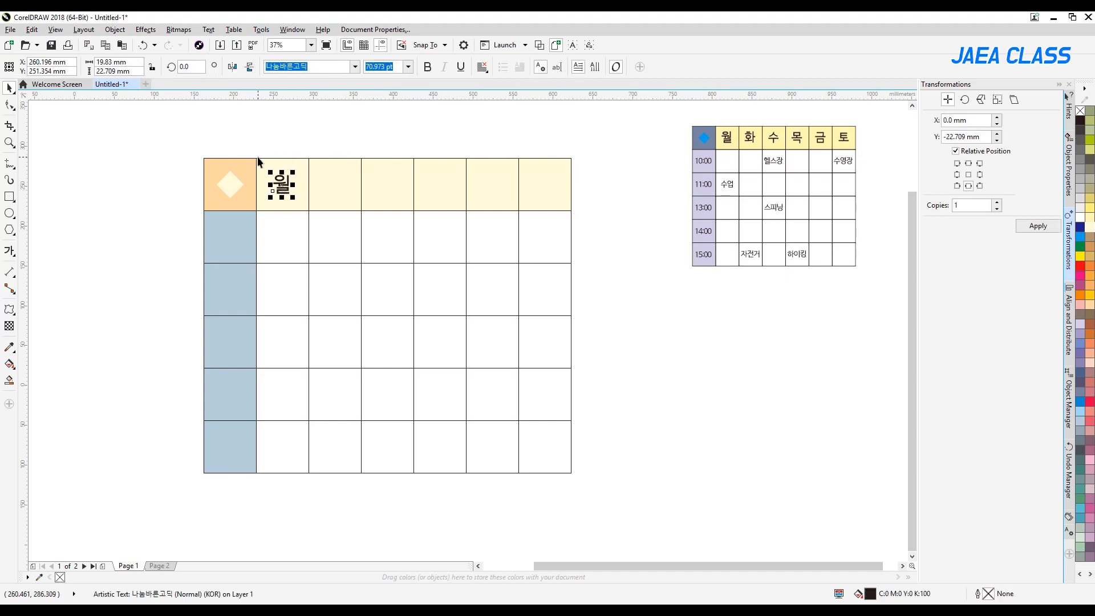
pyautogui.moveTo(282, 183); pyautogui.dragTo(282, 188)
pyautogui.press('z')
pyautogui.moveTo(232, 141); pyautogui.dragTo(357, 228)
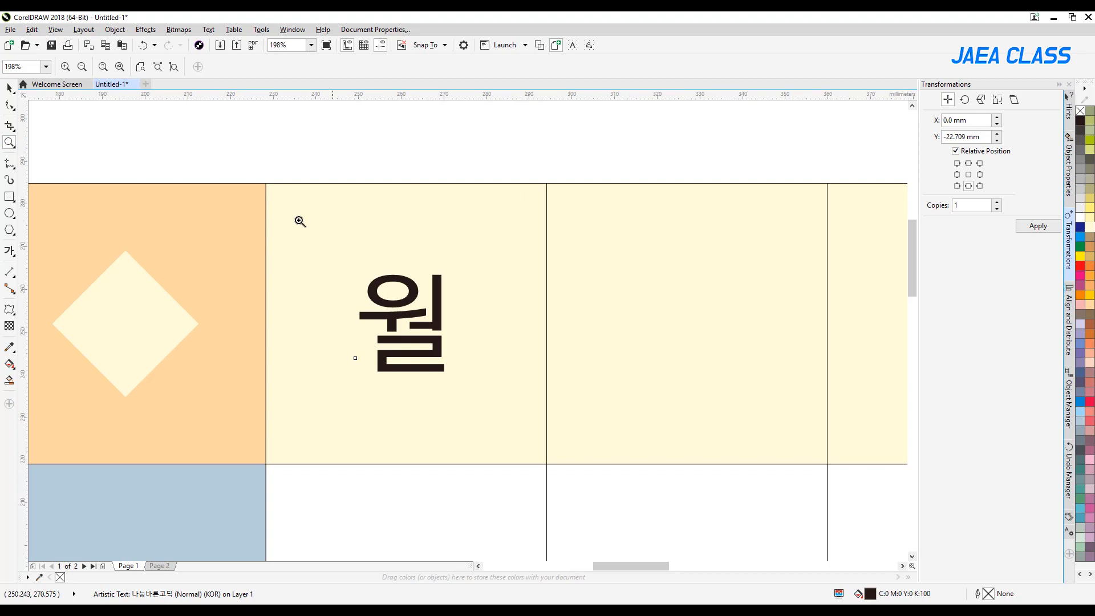
pyautogui.press('space')
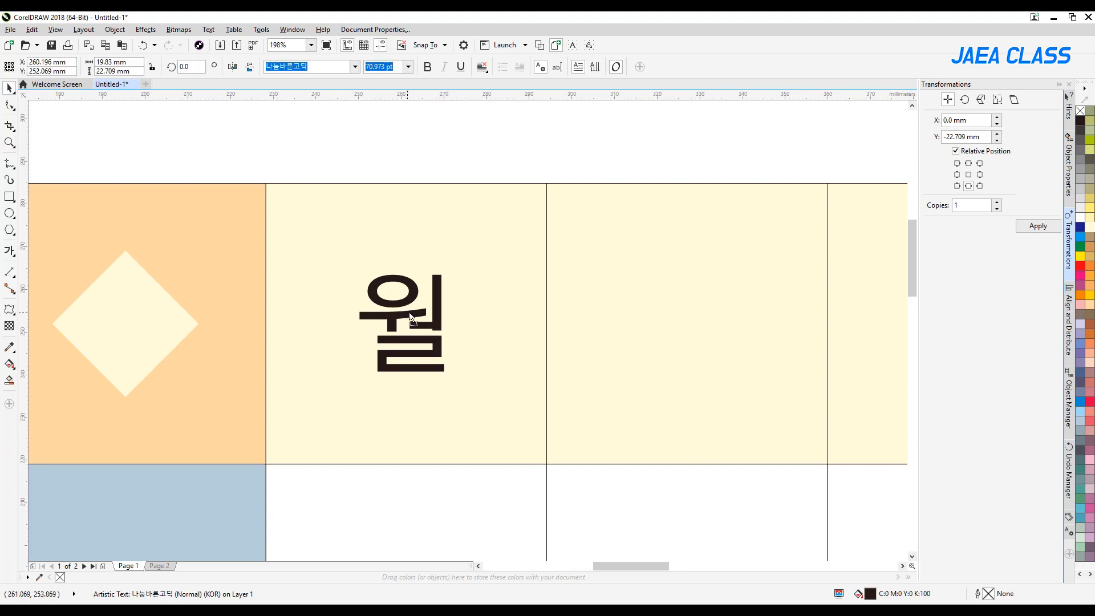
pyautogui.moveTo(411, 317); pyautogui.dragTo(411, 314)
# Select the 월 label together with its header cell and open the Align and Distribute options.
pyautogui.press('z')
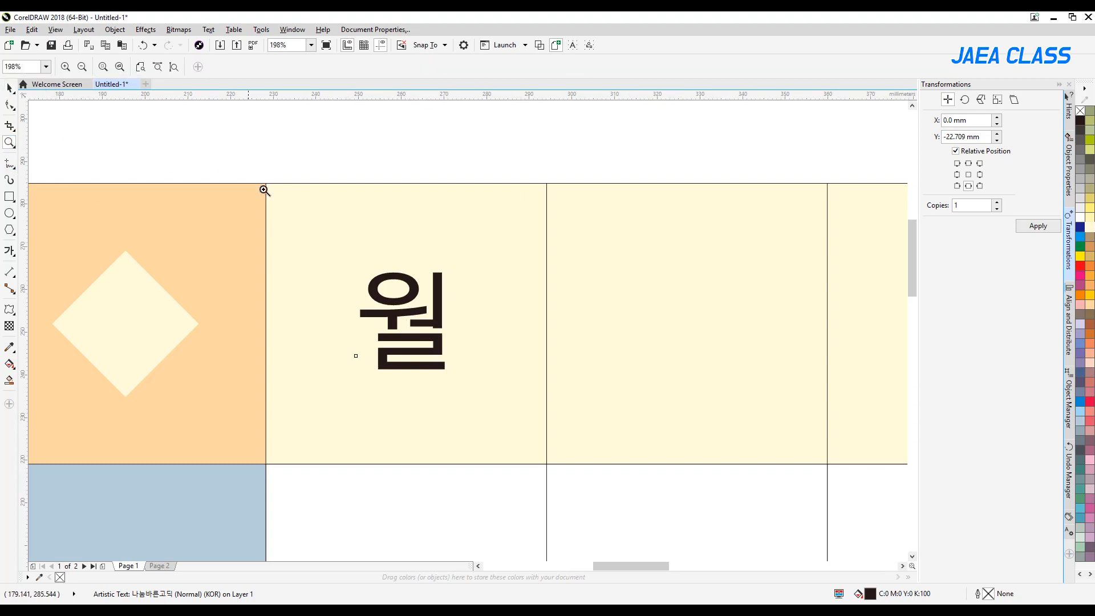
pyautogui.rightClick(268, 194)
pyautogui.click(9, 88)
pyautogui.moveTo(234, 123); pyautogui.dragTo(328, 223)
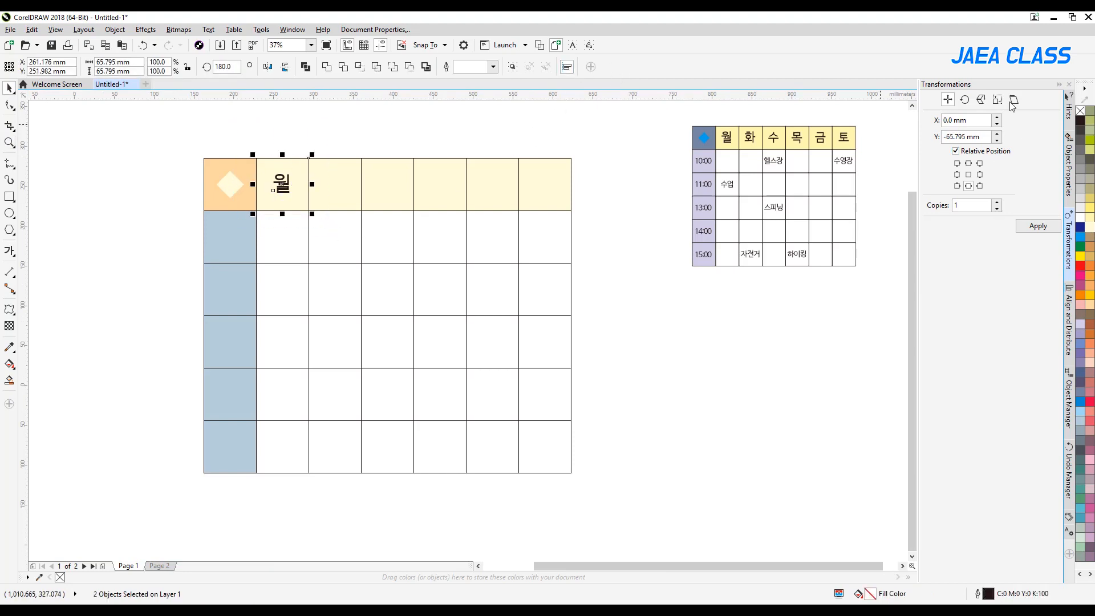
pyautogui.click(1070, 311)
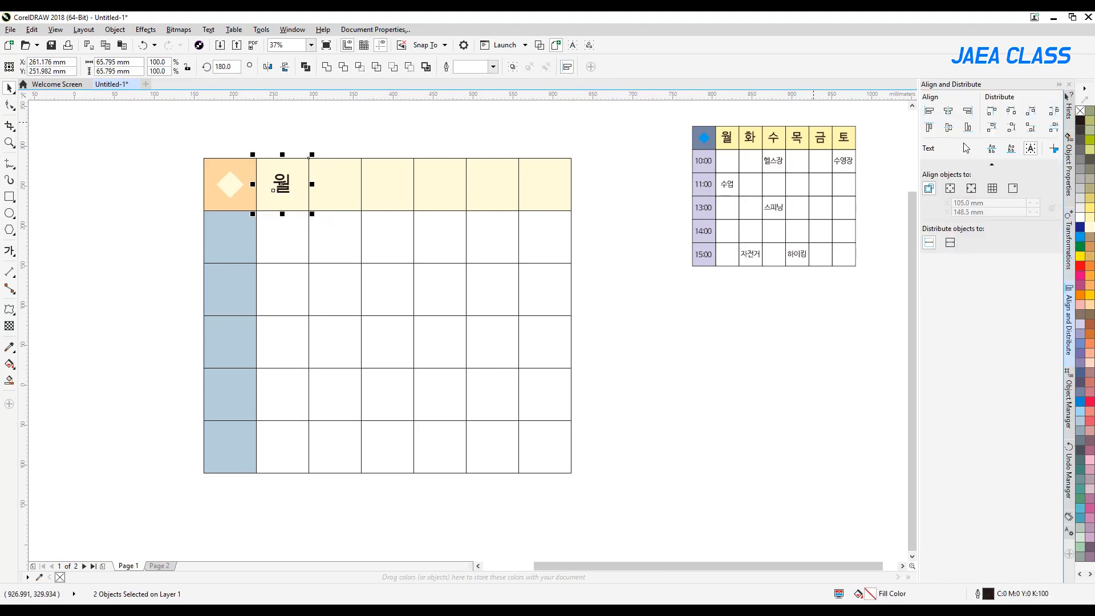
pyautogui.click(324, 138)
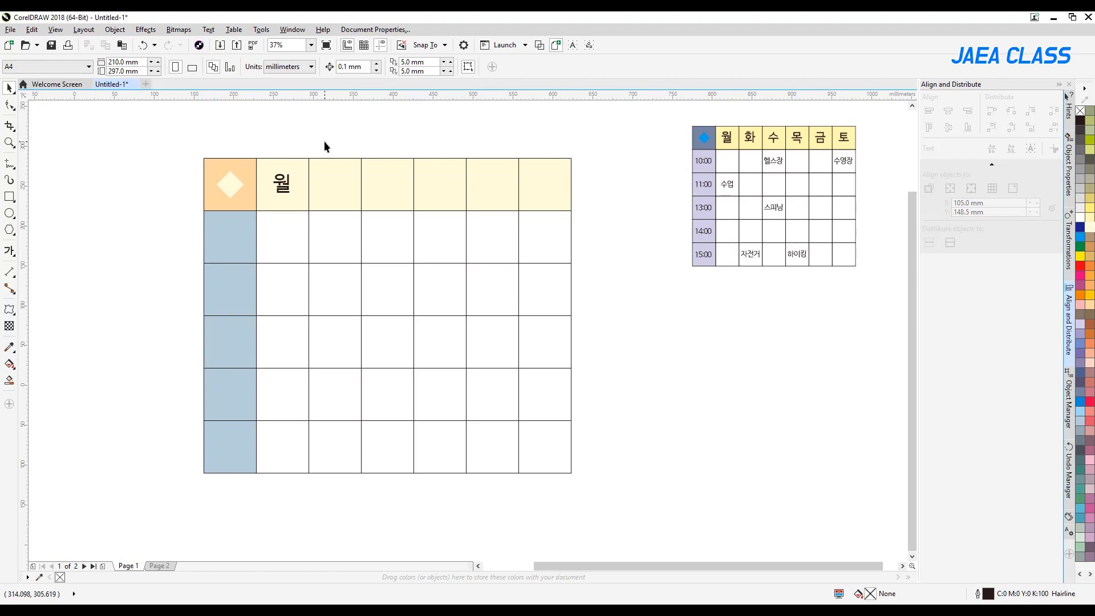
# Extend the 월 label in the first yellow header cell so the text reads 월화수목금토.
pyautogui.click(286, 180)
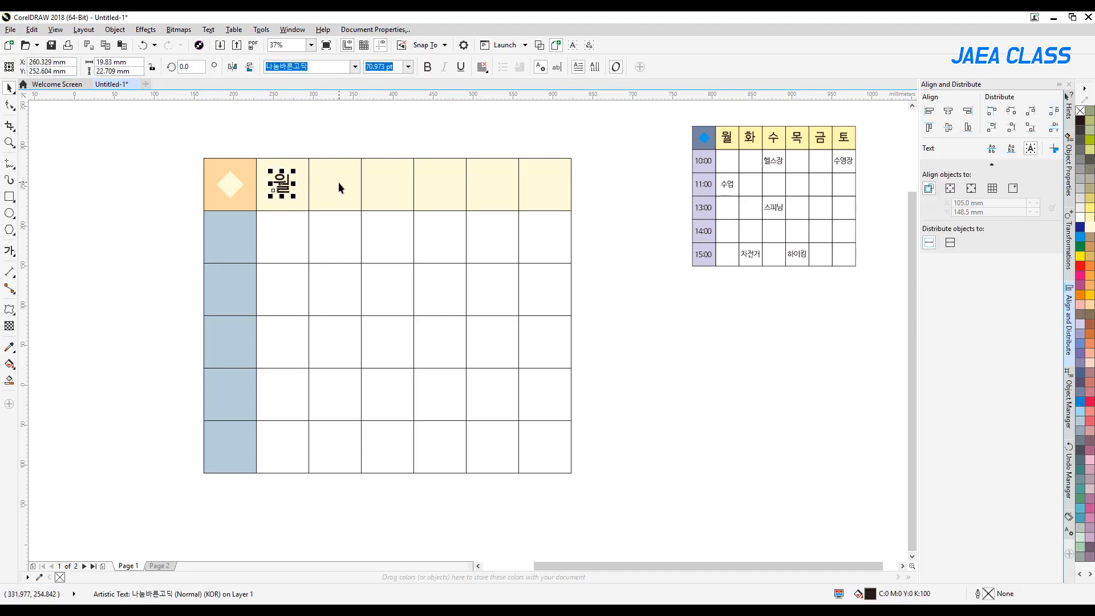
pyautogui.click(446, 138)
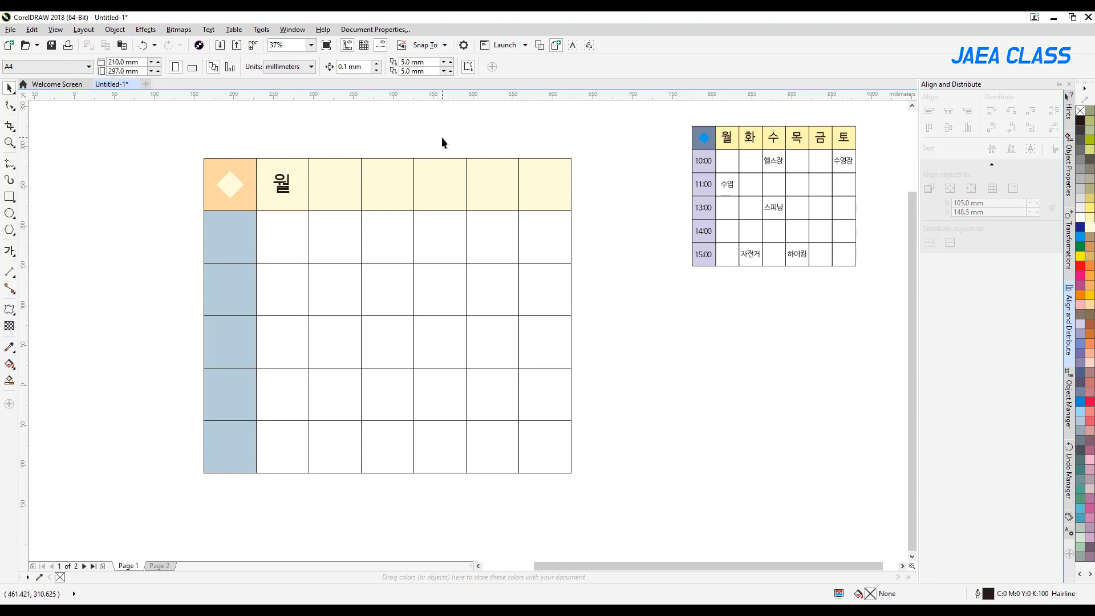
pyautogui.press('F8')
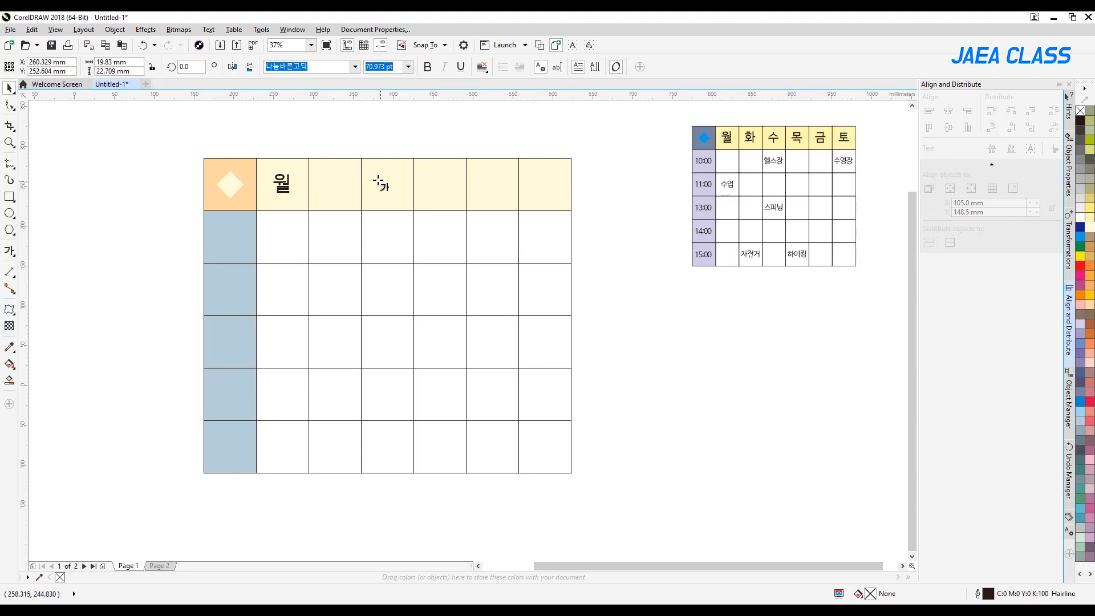
pyautogui.write('화수목금')
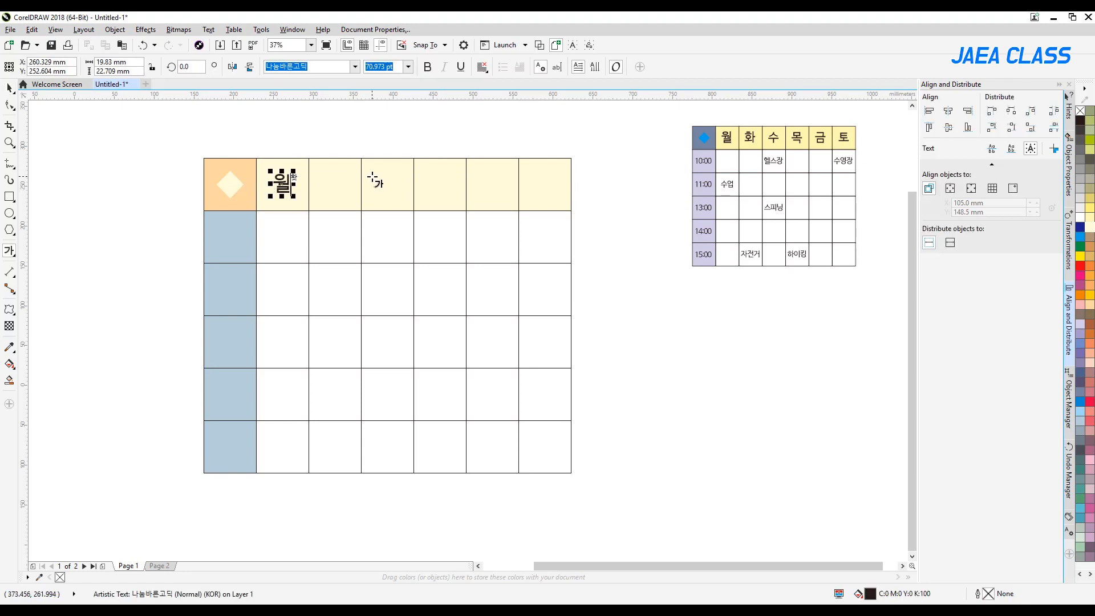
pyautogui.write('토')
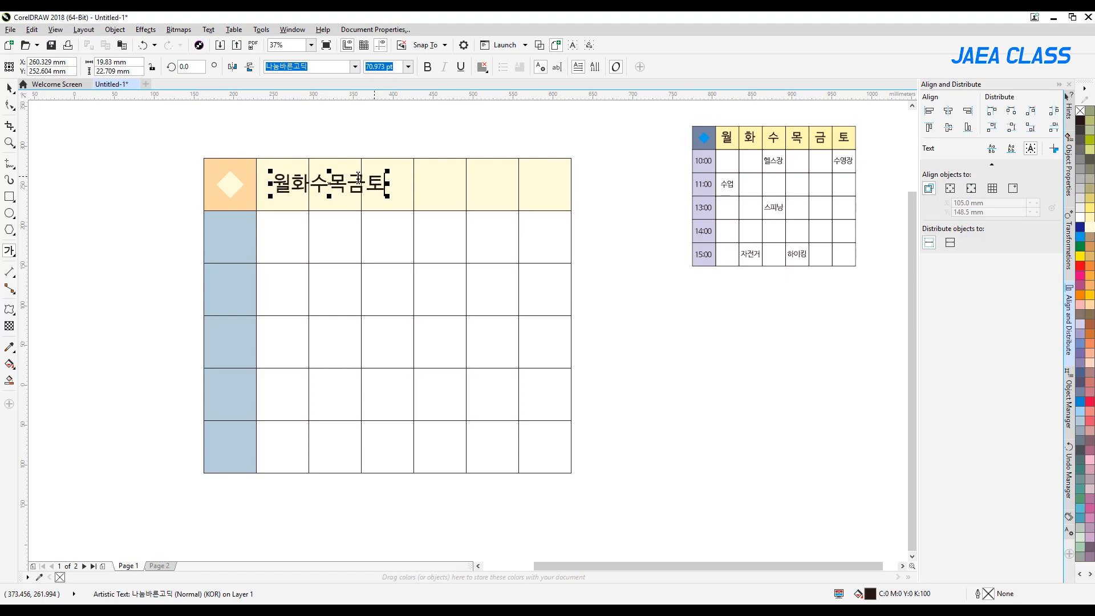
# Widen the character spacing of 월화수목금토 with the Shape tool until each weekday sits centred in its own header cell.
pyautogui.click(10, 89)
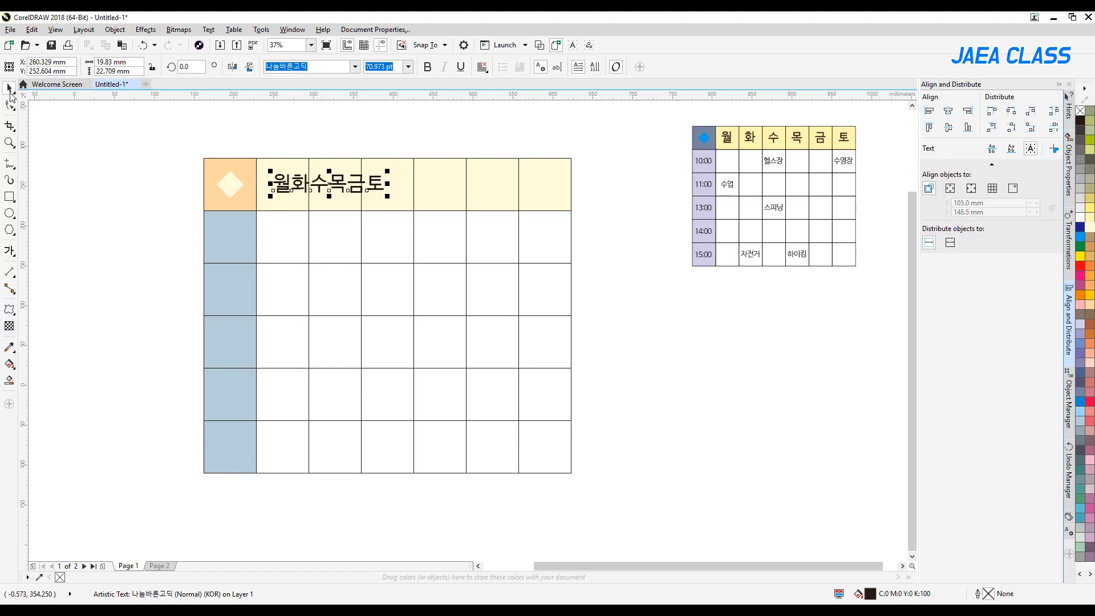
pyautogui.click(10, 104)
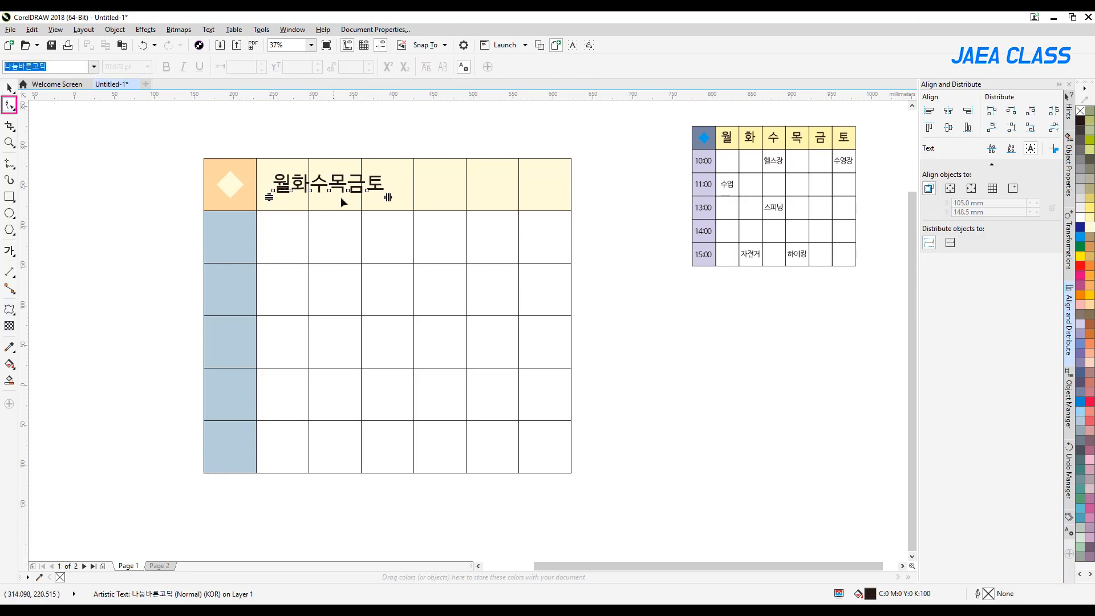
pyautogui.moveTo(390, 197); pyautogui.dragTo(550, 199)
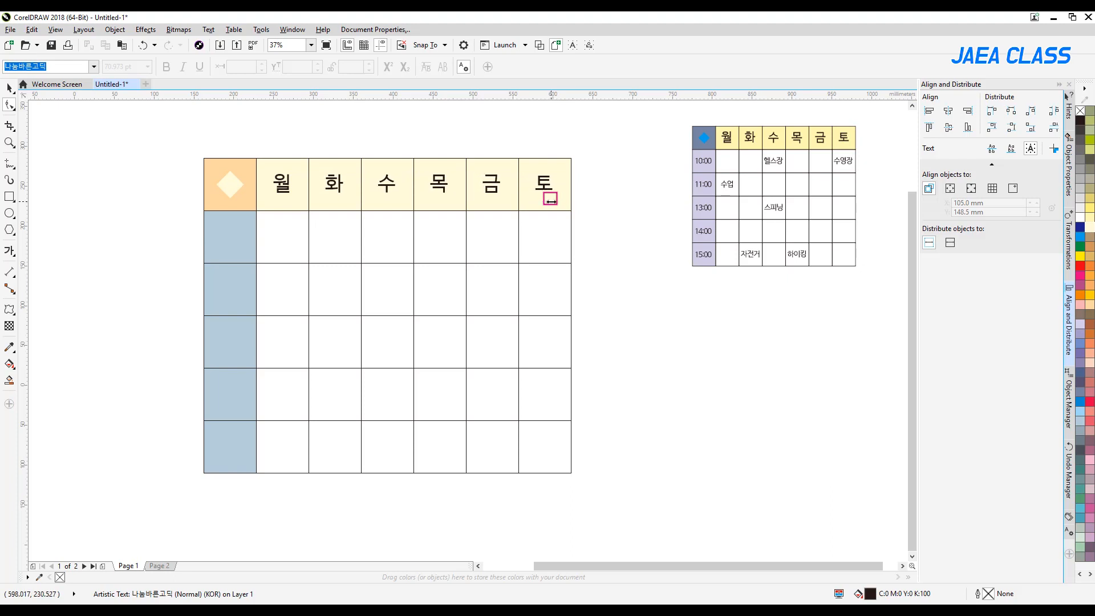
pyautogui.press('space')
pyautogui.click(597, 227)
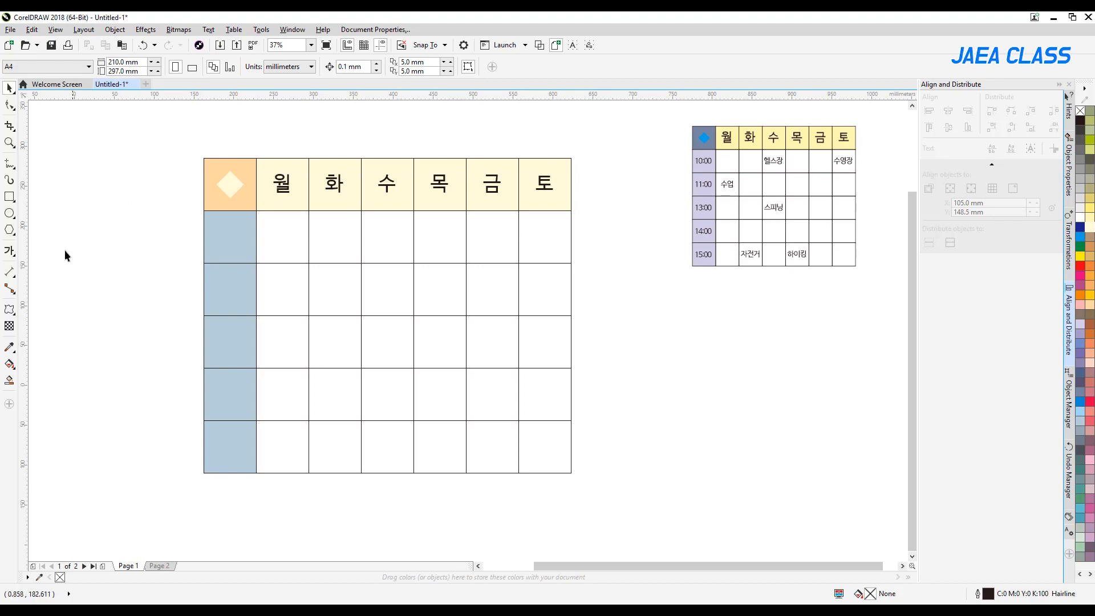
# Add the artistic text 10:00 in the empty area beside the grid's blue column.
pyautogui.click(12, 252)
pyautogui.click(117, 244)
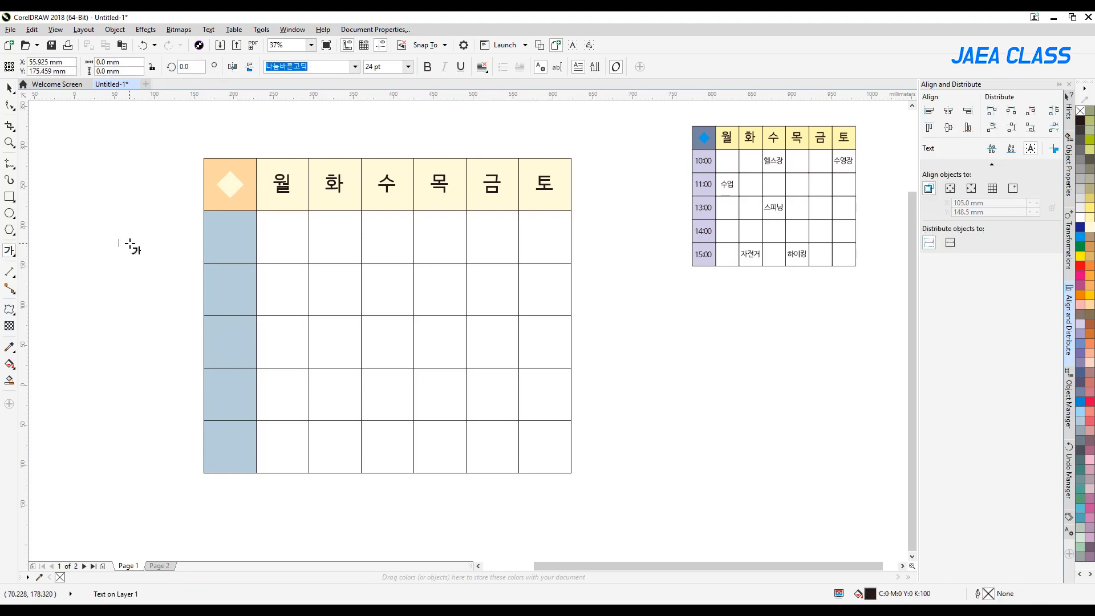
pyautogui.write('10:00')
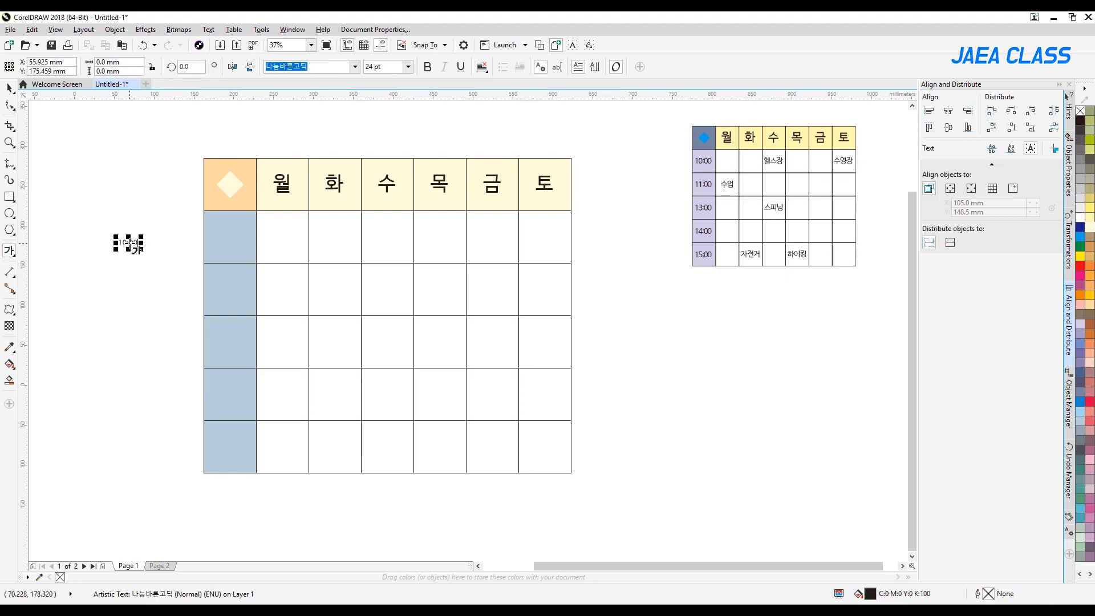
pyautogui.hotkey('ctrl', 'space')
pyautogui.moveTo(155, 260); pyautogui.dragTo(158, 263)
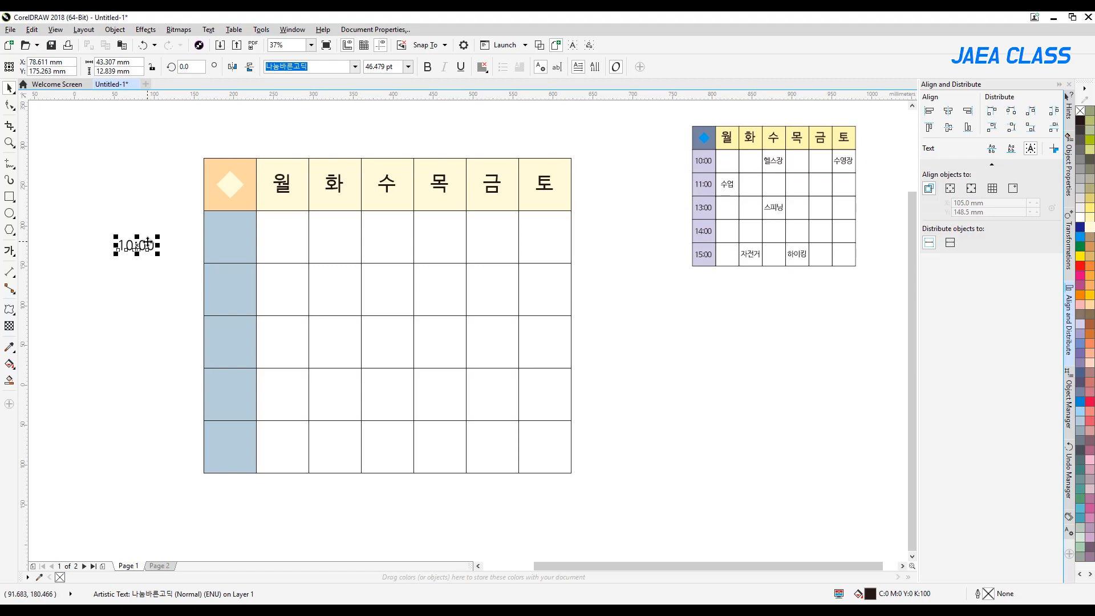
pyautogui.hotkey('ctrl', 'z')
# Add the lines 11:00, 13:00, 14:00 and 15:00 below 10:00 in the time text beside the grid.
pyautogui.press('F8')
pyautogui.press('Return')
pyautogui.write('11:00')
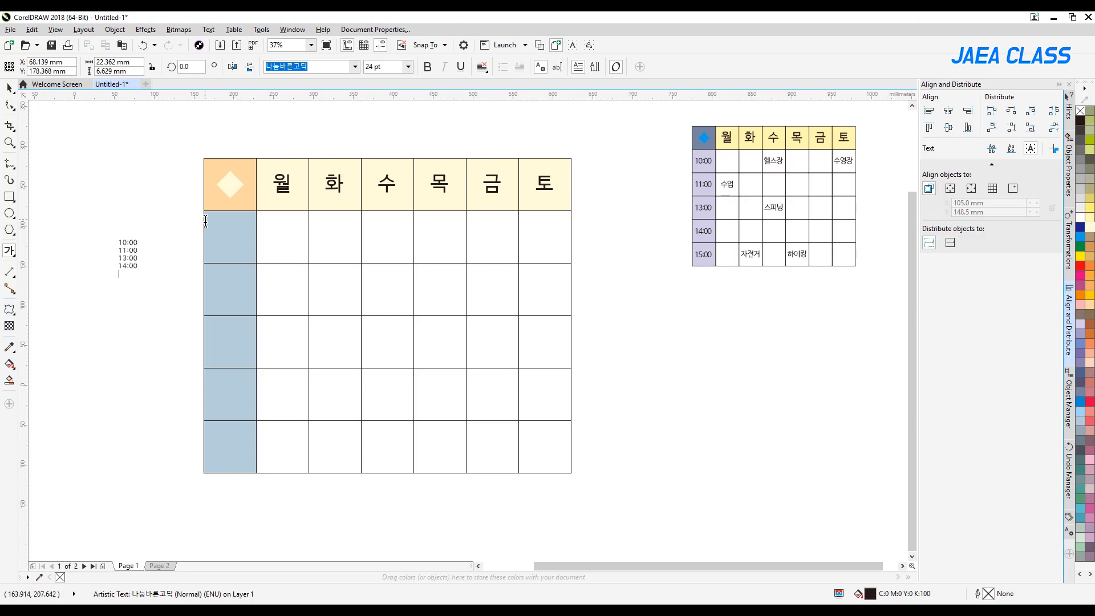
# Move the time list into the blue column, enlarge it to about 42 pt and try spreading its lines downward.
pyautogui.click(9, 87)
pyautogui.moveTo(141, 281); pyautogui.dragTo(215, 301)
pyautogui.click(9, 105)
pyautogui.moveTo(205, 298); pyautogui.dragTo(206, 385)
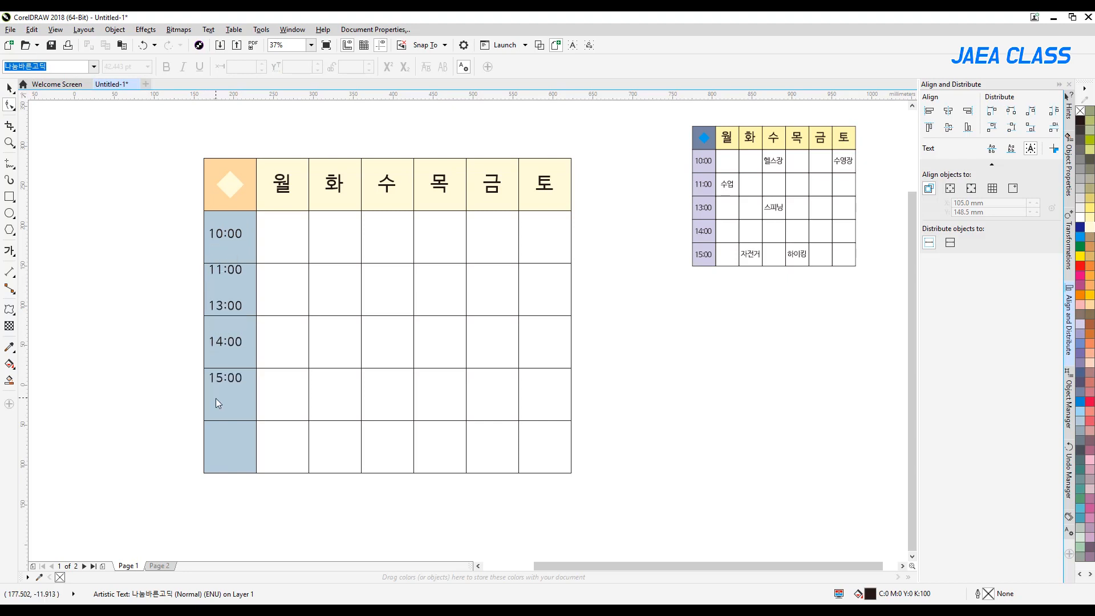
pyautogui.press('space')
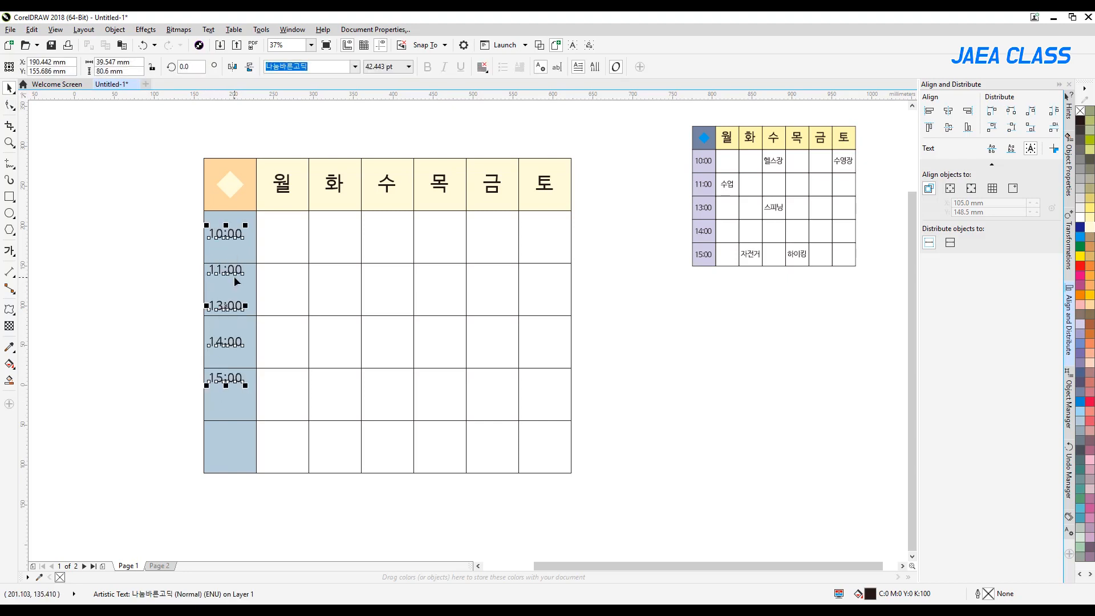
# Undo the placement, enlargement and line spreading of the time list.
pyautogui.hotkey('ctrl', 'z')
pyautogui.hotkey('ctrl', 'z')
pyautogui.hotkey('ctrl', 'z')
pyautogui.hotkey('ctrl', 'z')
pyautogui.hotkey('ctrl', 'z')
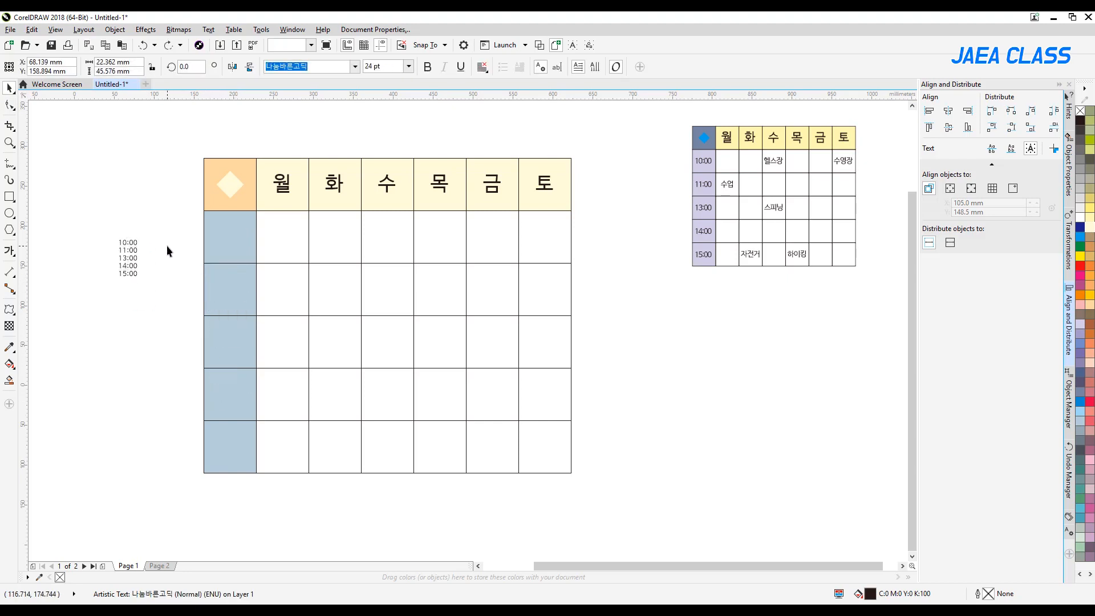
# Place the 10:00 text in the first blue cell and enlarge it to about 57 pt.
pyautogui.click(129, 245)
pyautogui.moveTo(129, 245); pyautogui.dragTo(234, 241)
pyautogui.press('F10')
pyautogui.press('space')
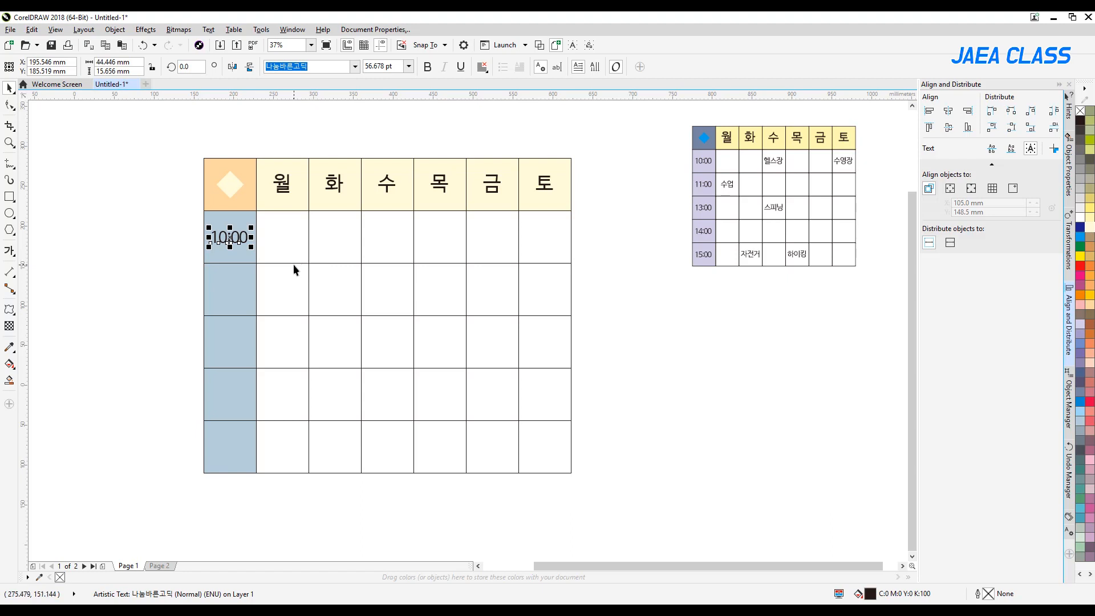
pyautogui.moveTo(231, 235); pyautogui.dragTo(231, 236)
# Add the lines 11:00, 12:00, 14:00 and 15:00 below 10:00 in the blue column's text.
pyautogui.doubleClick(239, 238)
pyautogui.press('End')
pyautogui.press('Return')
pyautogui.write('11:00')
pyautogui.press('Return')
pyautogui.write('1')
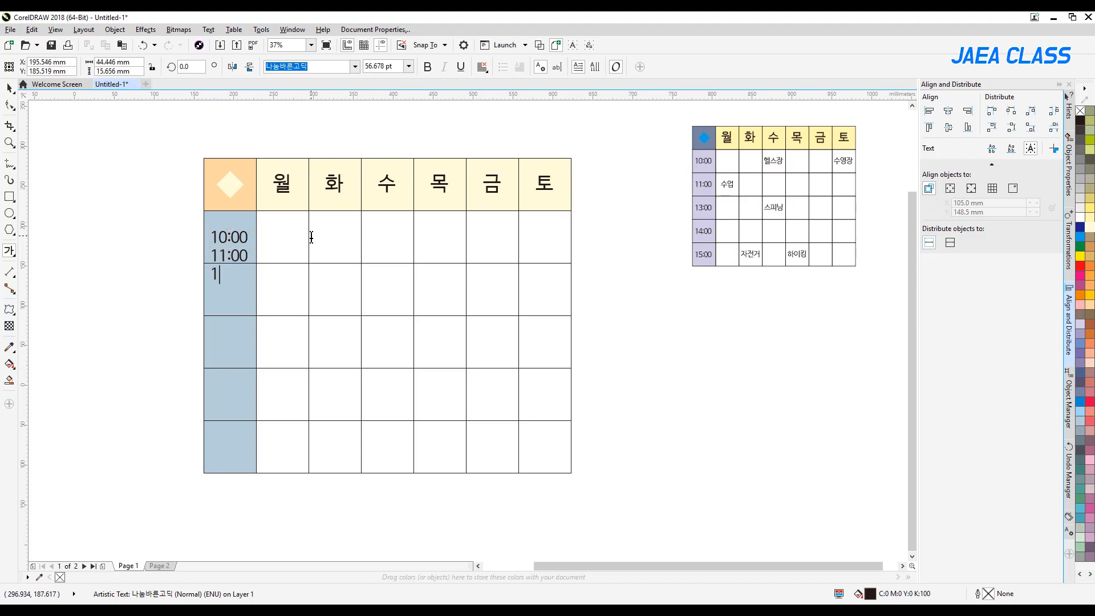
pyautogui.write('2:00 ')
pyautogui.write('14:00')
pyautogui.press('Return')
pyautogui.write('15:00')
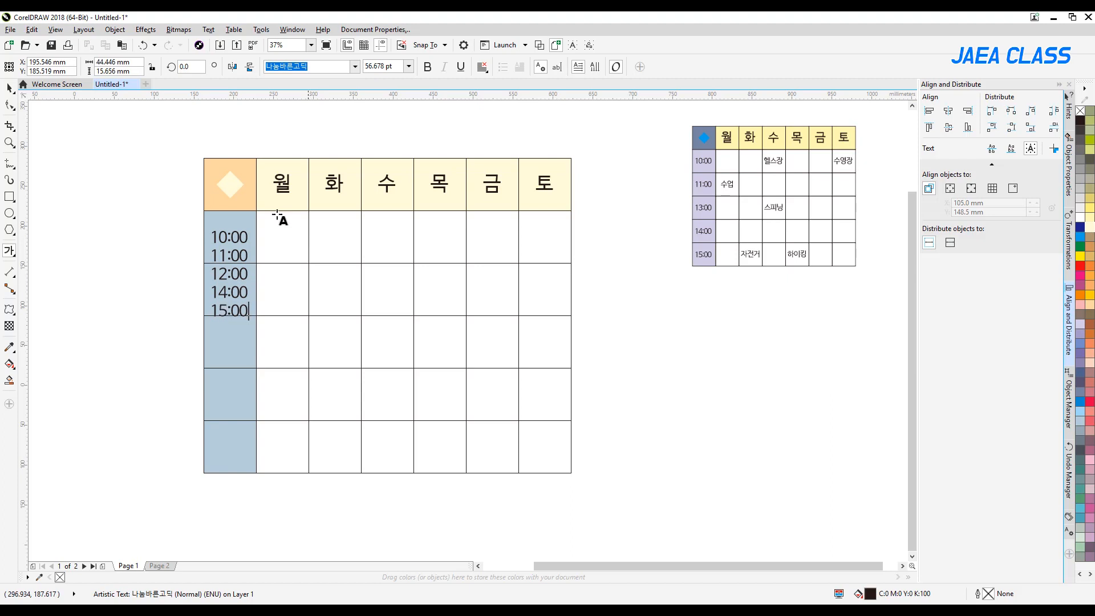
# Try widening the character spacing of the time labels with the Shape tool, and undo it.
pyautogui.click(10, 106)
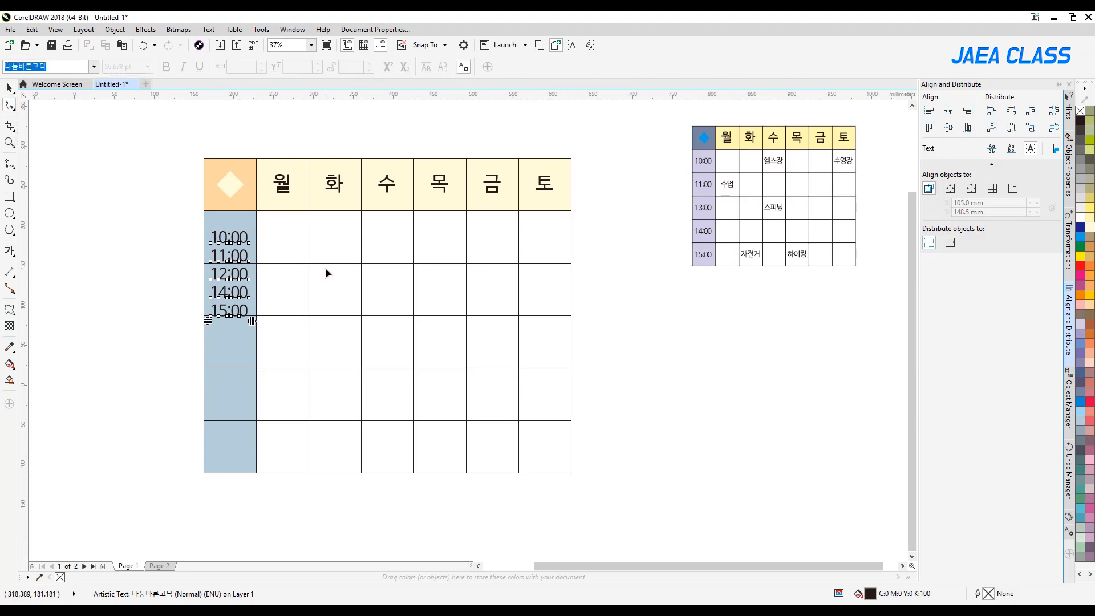
pyautogui.moveTo(252, 321); pyautogui.dragTo(298, 320)
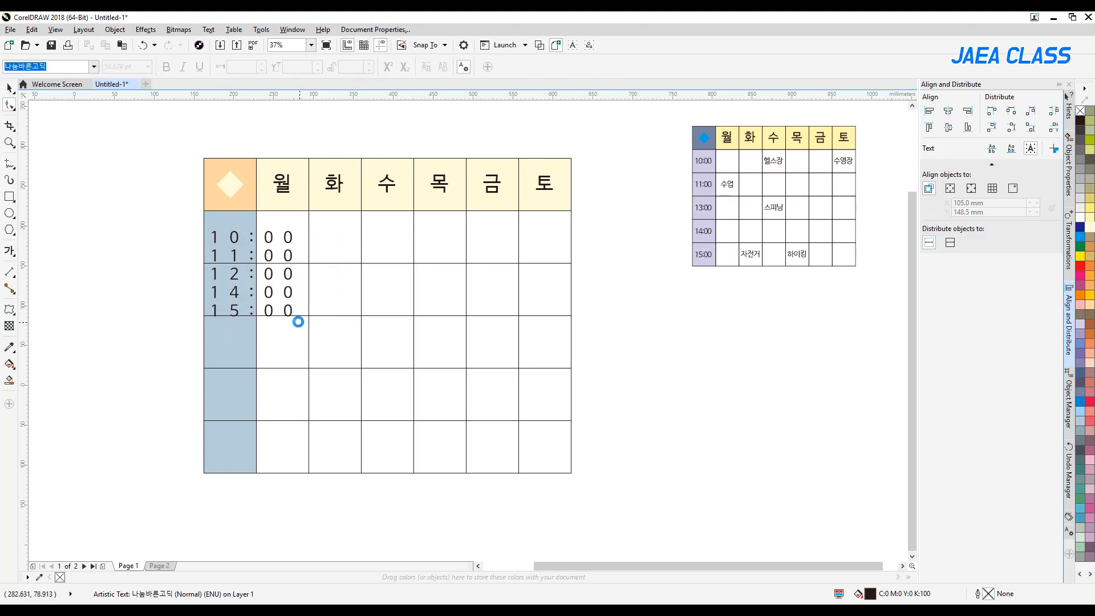
pyautogui.hotkey('ctrl', 'z')
# Increase the line spacing of the time labels until each time is centred in its own blue cell.
pyautogui.moveTo(208, 320); pyautogui.dragTo(226, 475)
pyautogui.press('space')
pyautogui.click(150, 454)
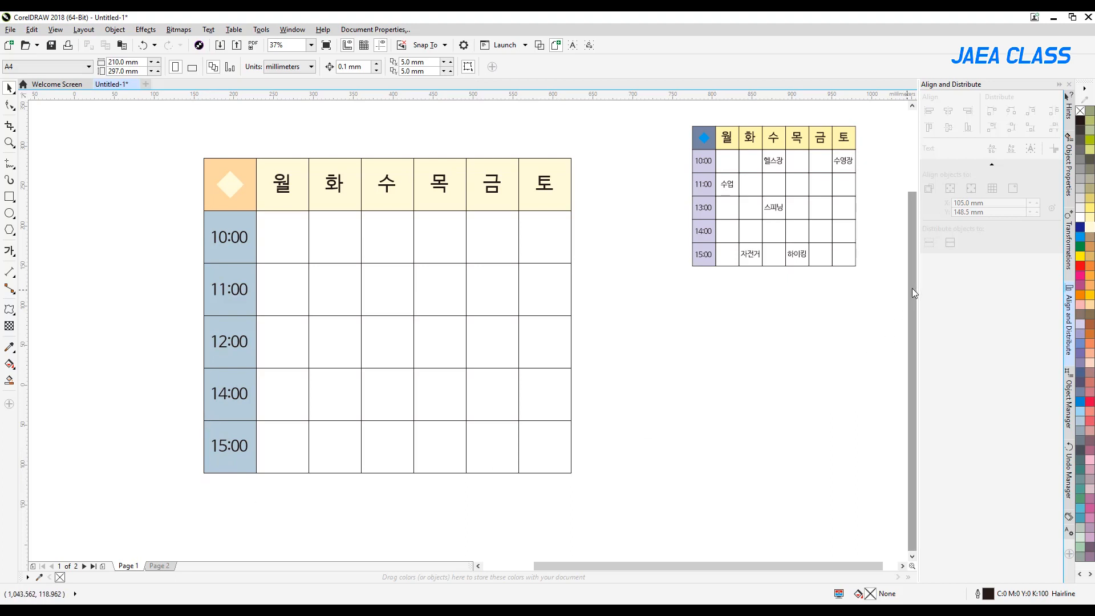
# Copy the bottom row of seven squares directly below the grid as an additional row.
pyautogui.scroll(1, 913, 301)
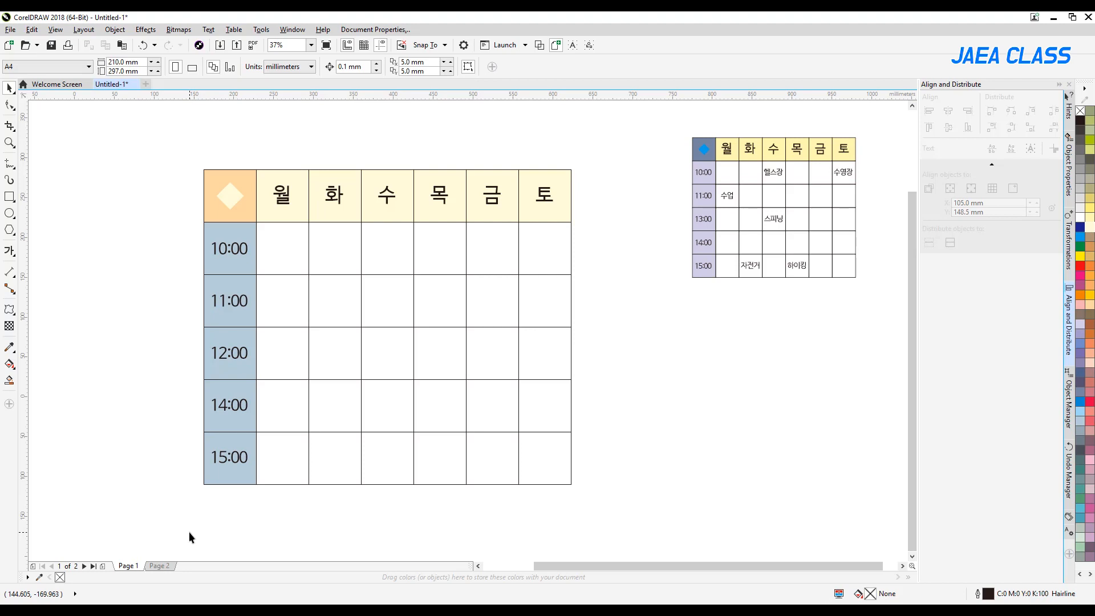
pyautogui.moveTo(170, 539); pyautogui.dragTo(240, 511)
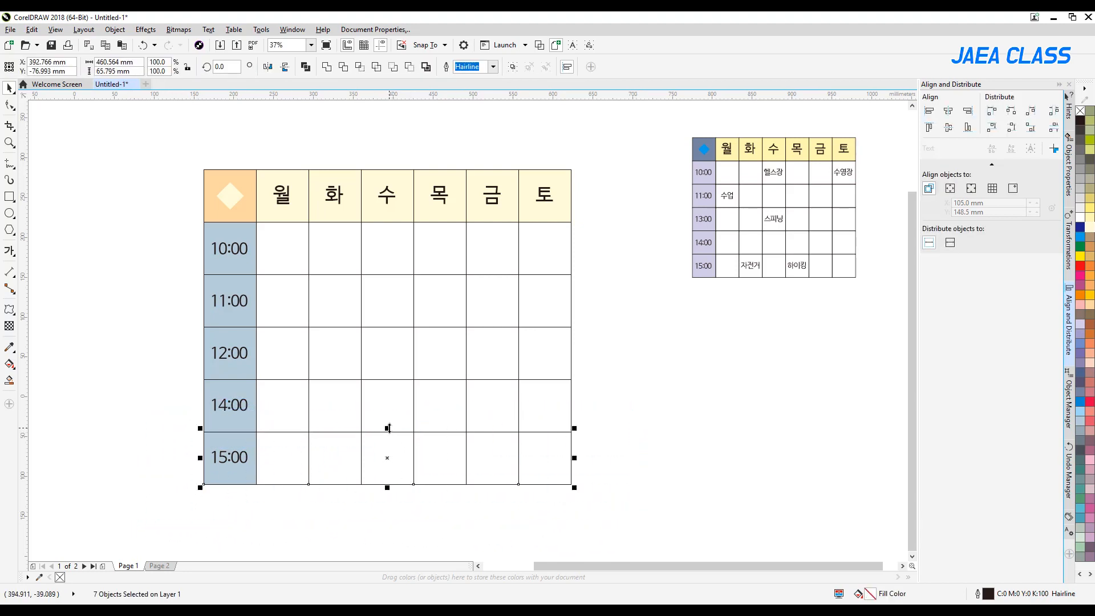
pyautogui.moveTo(389, 428); pyautogui.dragTo(387, 515)
pyautogui.click(645, 467)
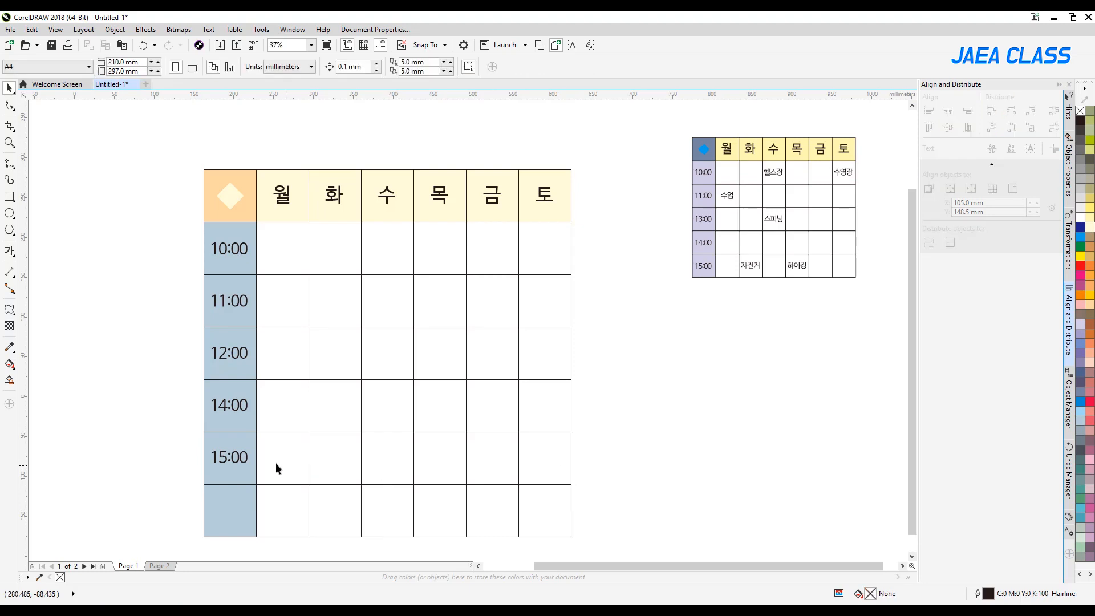
# Add the line 16:00 to the time labels so that it fills the blue cell of the new bottom row.
pyautogui.doubleClick(234, 459)
pyautogui.press('Escape')
pyautogui.doubleClick(235, 454)
pyautogui.write('1')
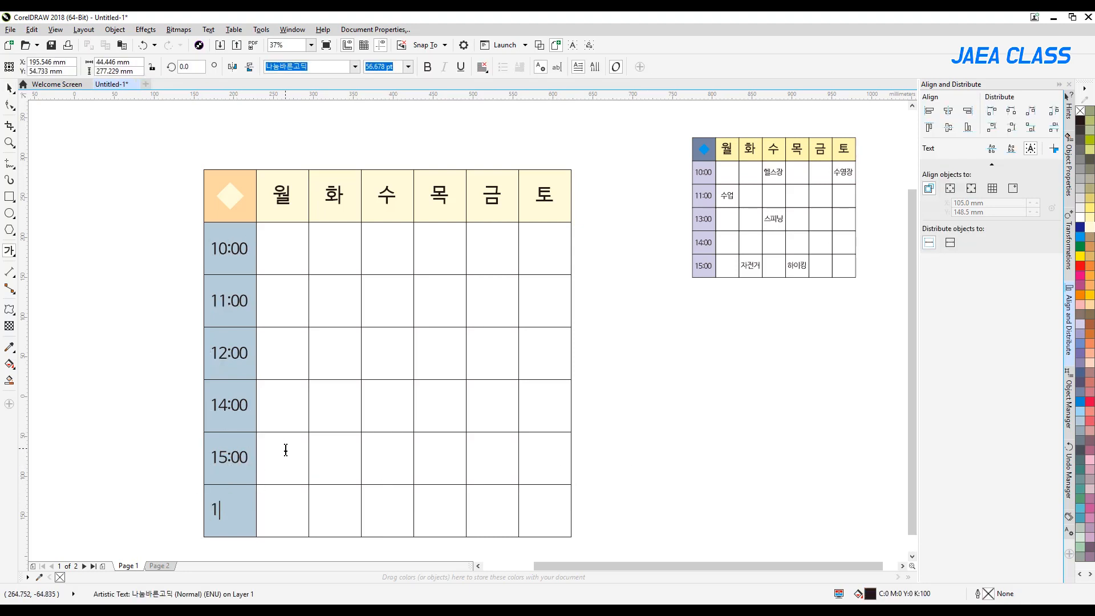
pyautogui.write('6:00')
pyautogui.click(10, 89)
pyautogui.click(90, 170)
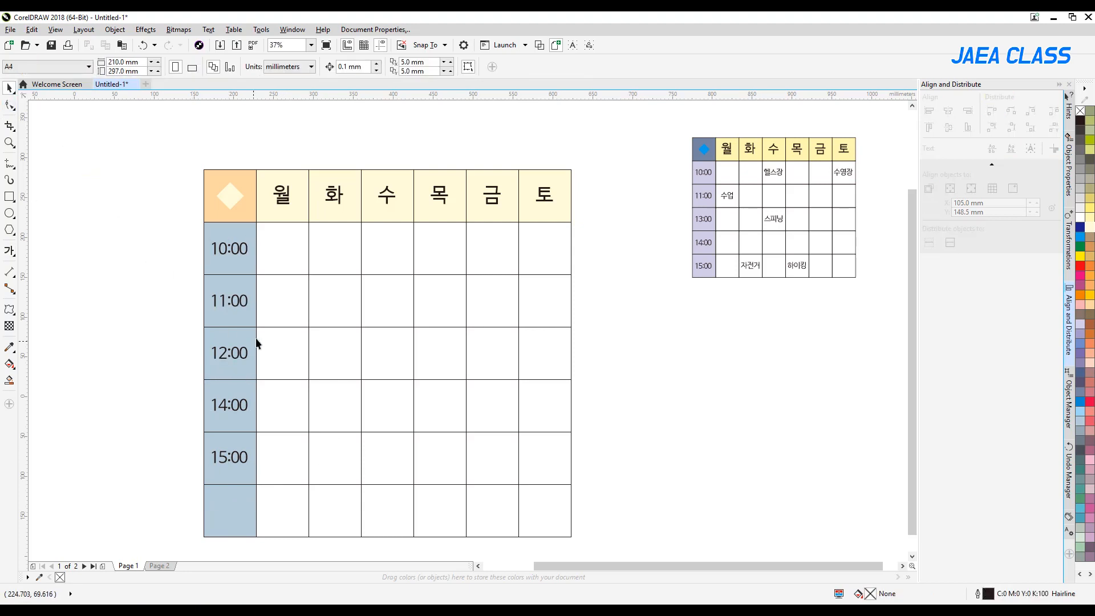
pyautogui.click(240, 253)
pyautogui.press('Escape')
pyautogui.moveTo(915, 231); pyautogui.dragTo(915, 242)
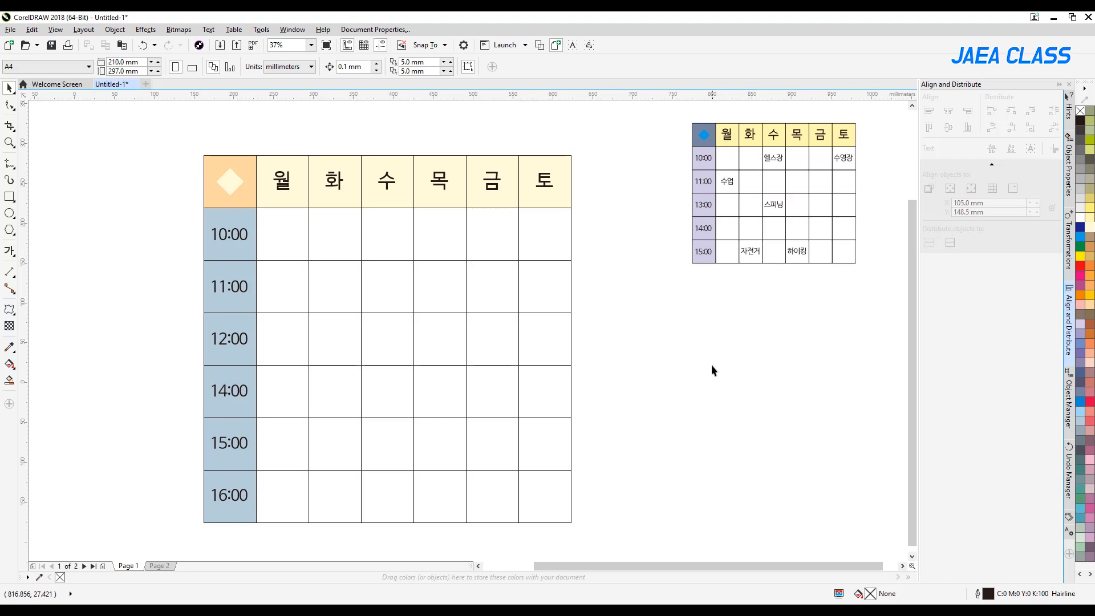
# Write the artistic text 스피닝 in the empty area beside the large grid.
pyautogui.click(7, 252)
pyautogui.click(628, 361)
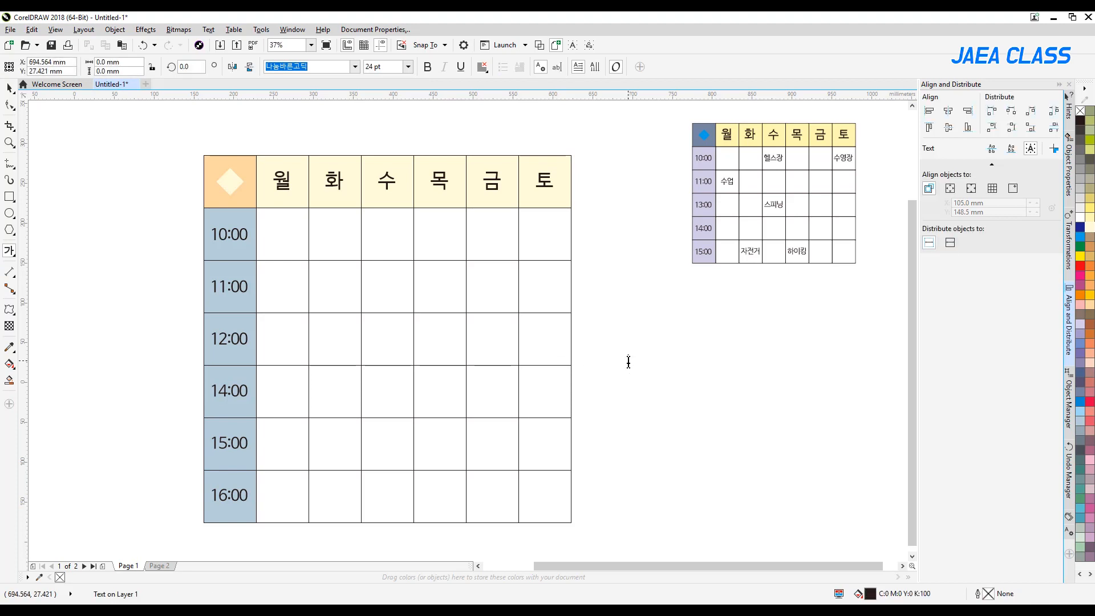
pyautogui.write('mvls')
pyautogui.press('BackSpace')
pyautogui.press('BackSpace')
pyautogui.press('BackSpace')
pyautogui.press('BackSpace')
pyautogui.press('Hangul')
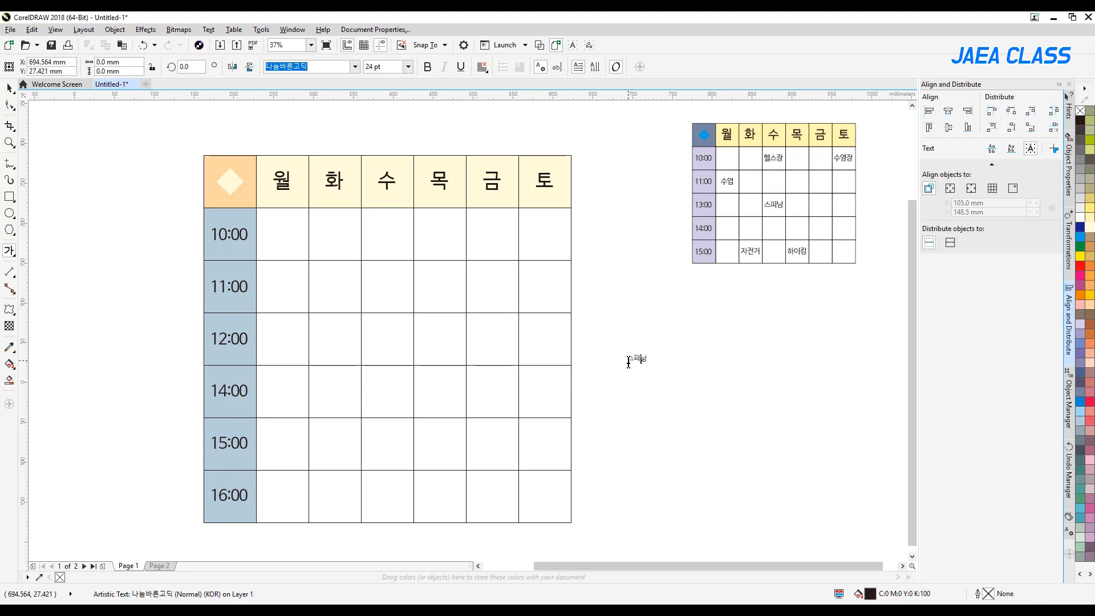
# Place 스피닝 in the 수 column's 11:00 cell and enlarge it to about 42.8 pt.
pyautogui.click(9, 88)
pyautogui.moveTo(651, 350); pyautogui.dragTo(377, 264)
pyautogui.moveTo(415, 306); pyautogui.dragTo(387, 292)
pyautogui.click(682, 353)
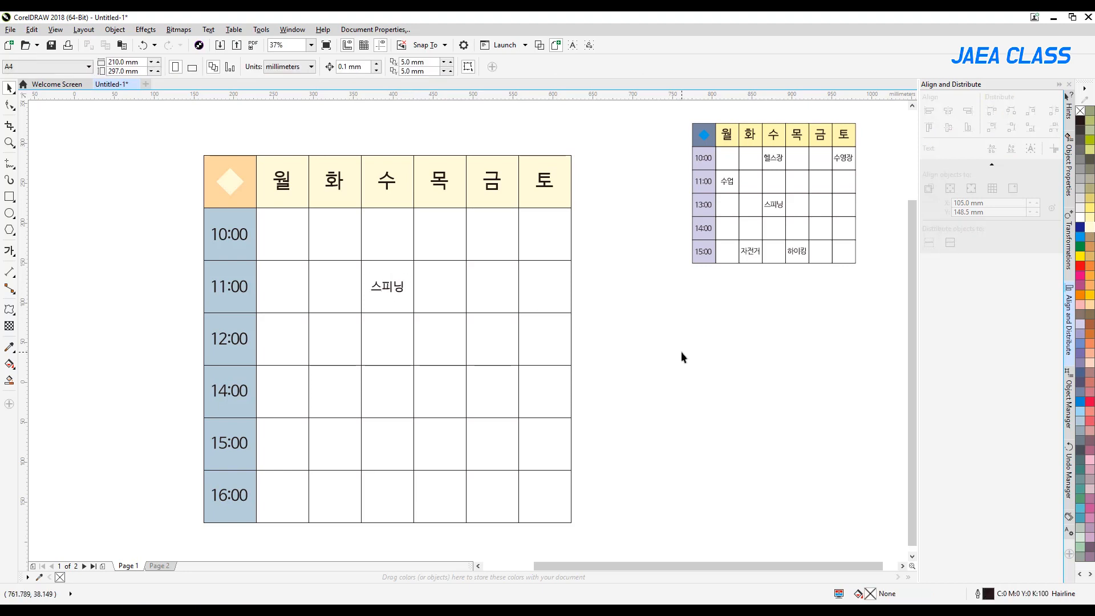
# Copy 스피닝 into the 목 column's 10:00 cell and the 토 column's 12:00 cell.
pyautogui.click(392, 287)
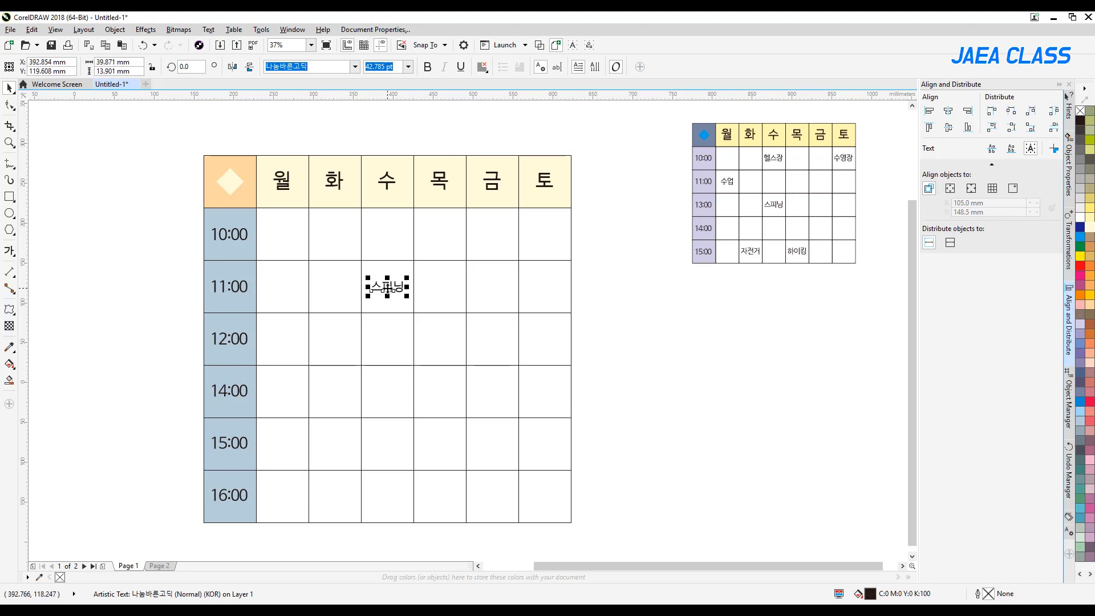
pyautogui.moveTo(387, 288); pyautogui.dragTo(458, 266)
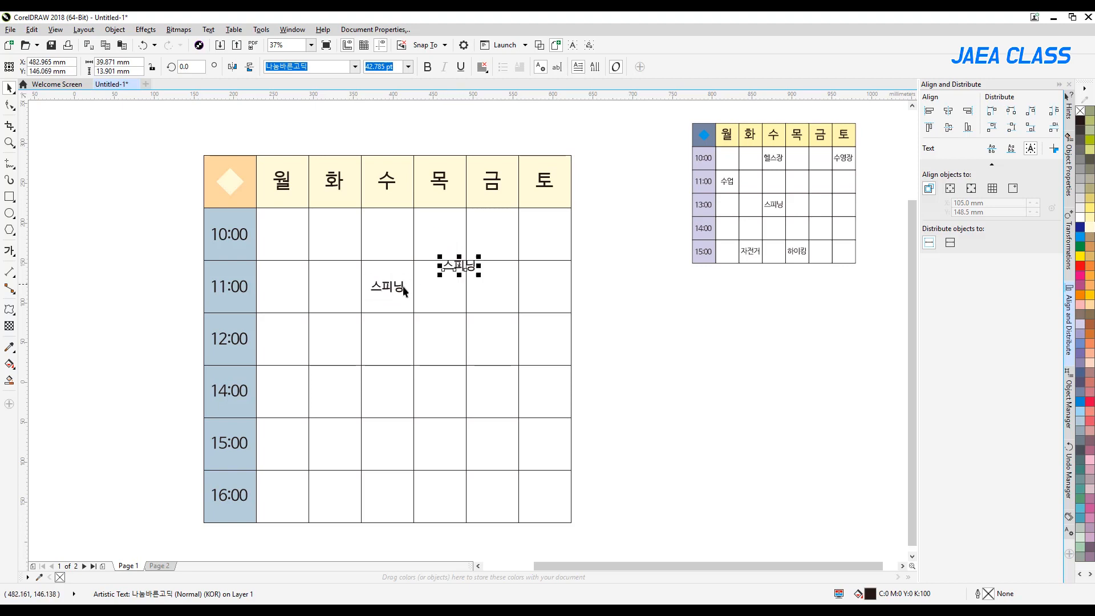
pyautogui.hotkey('ctrl', 'z')
pyautogui.moveTo(403, 291); pyautogui.dragTo(545, 357)
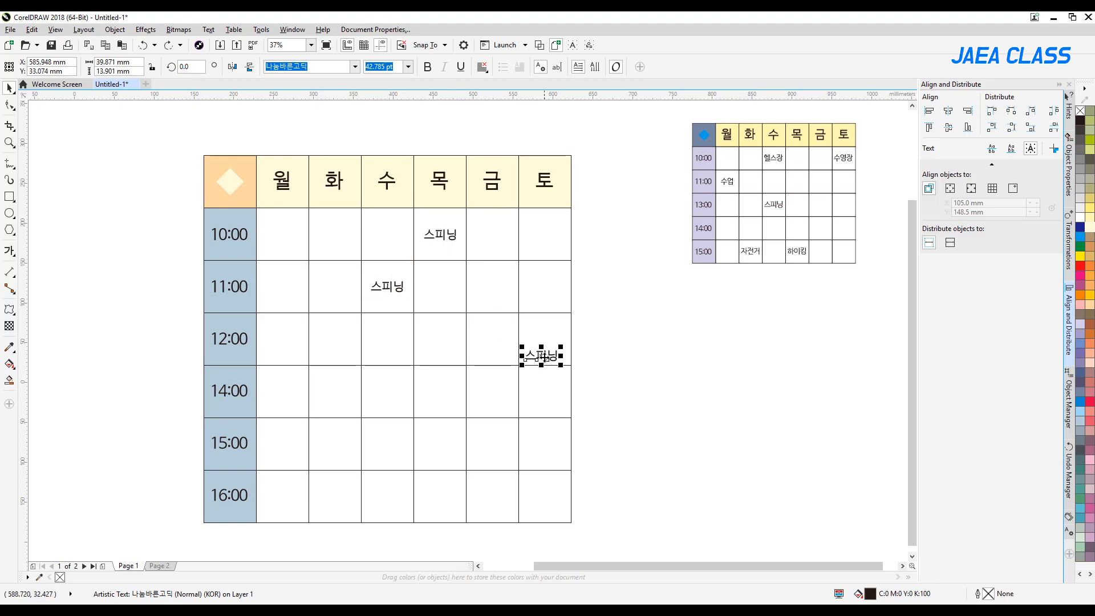
# Change the copied text under 토 to 헬스 and the one under 목 to 수영장.
pyautogui.press('F8')
pyautogui.write('헬')
pyautogui.press('BackSpace')
pyautogui.press('BackSpace')
pyautogui.doubleClick(436, 234)
pyautogui.write('수영장')
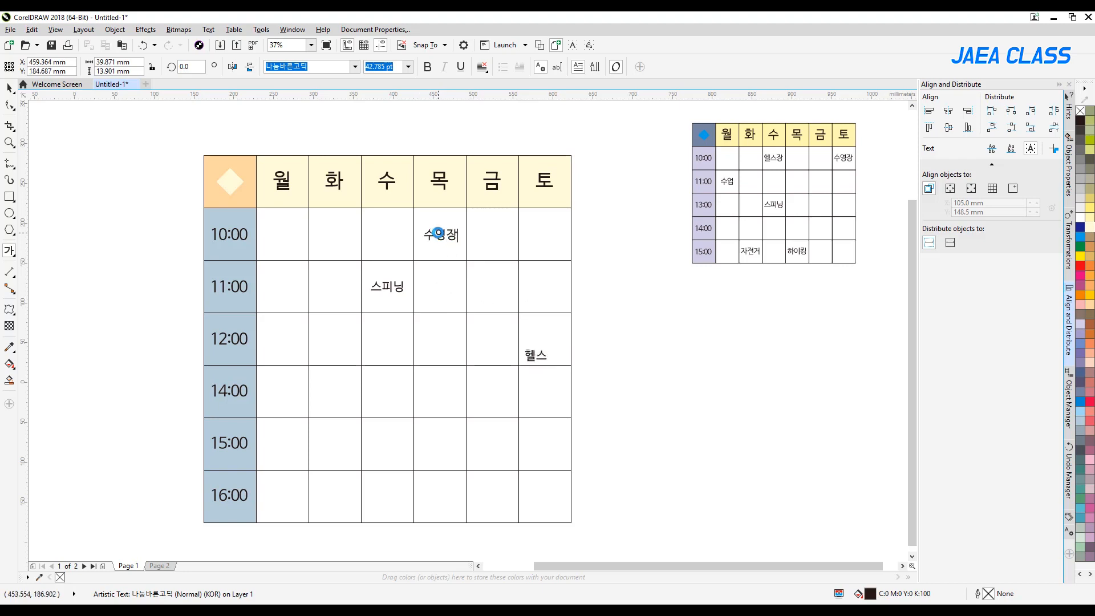
pyautogui.click(10, 89)
pyautogui.click(636, 286)
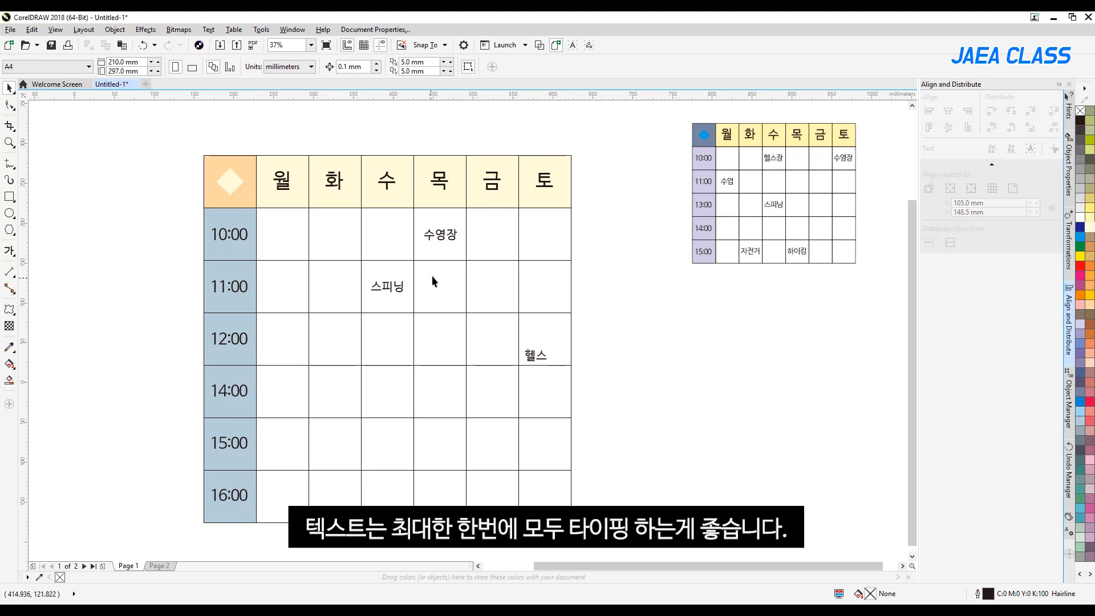
# Delete the two copied texts 수영장 and 헬스 from the grid.
pyautogui.moveTo(442, 238); pyautogui.dragTo(536, 359)
pyautogui.click(535, 357)
pyautogui.press('Delete')
# Extend the 스피닝 text with the lines 수업, 헬스장, 자전거, 하이킹 and 수영장 below it.
pyautogui.doubleClick(391, 289)
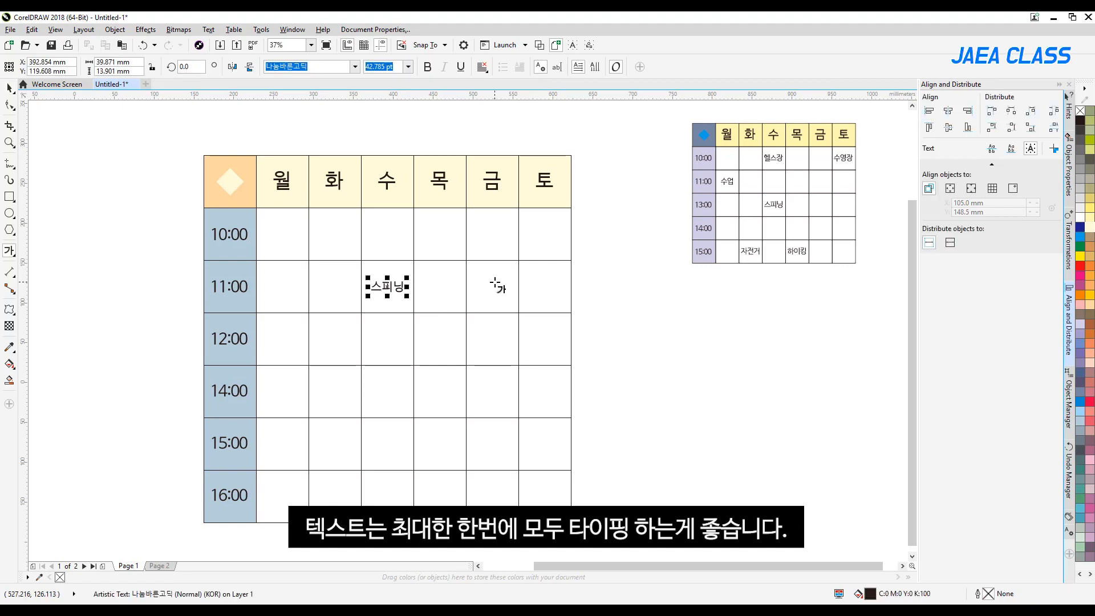
pyautogui.write('여')
pyautogui.press('BackSpace')
pyautogui.write('업')
pyautogui.press('Return')
pyautogui.write('헬스장')
pyautogui.press('Return')
pyautogui.write('자전거')
pyautogui.press('Return')
pyautogui.write('하이킹')
pyautogui.press('Return')
pyautogui.write('수영장')
pyautogui.press('Return')
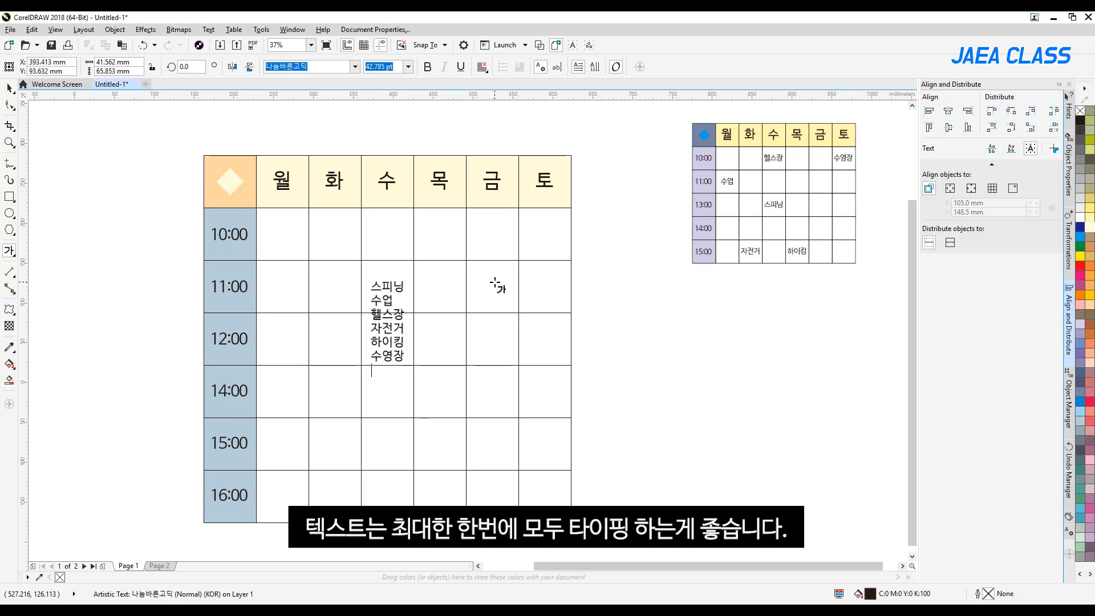
# Add 강의 as the last line of the activity list and centre-align all its lines.
pyautogui.write('가야')
pyautogui.press('BackSpace')
pyautogui.press('BackSpace')
pyautogui.press('BackSpace')
pyautogui.write('강의')
pyautogui.hotkey('ctrl', 'a')
pyautogui.hotkey('ctrl', 'e')
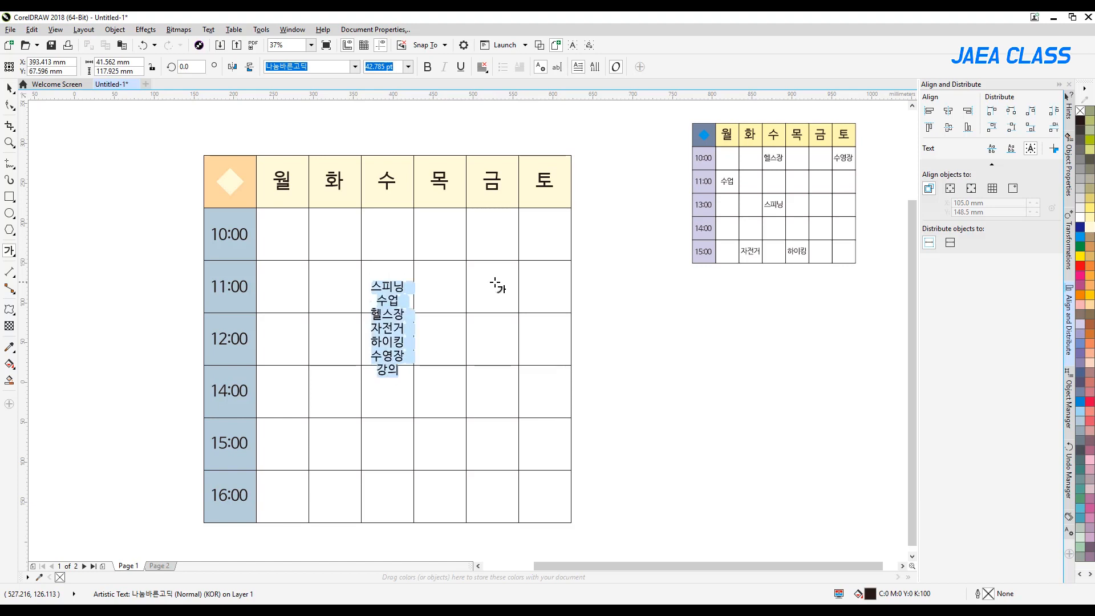
pyautogui.click(8, 90)
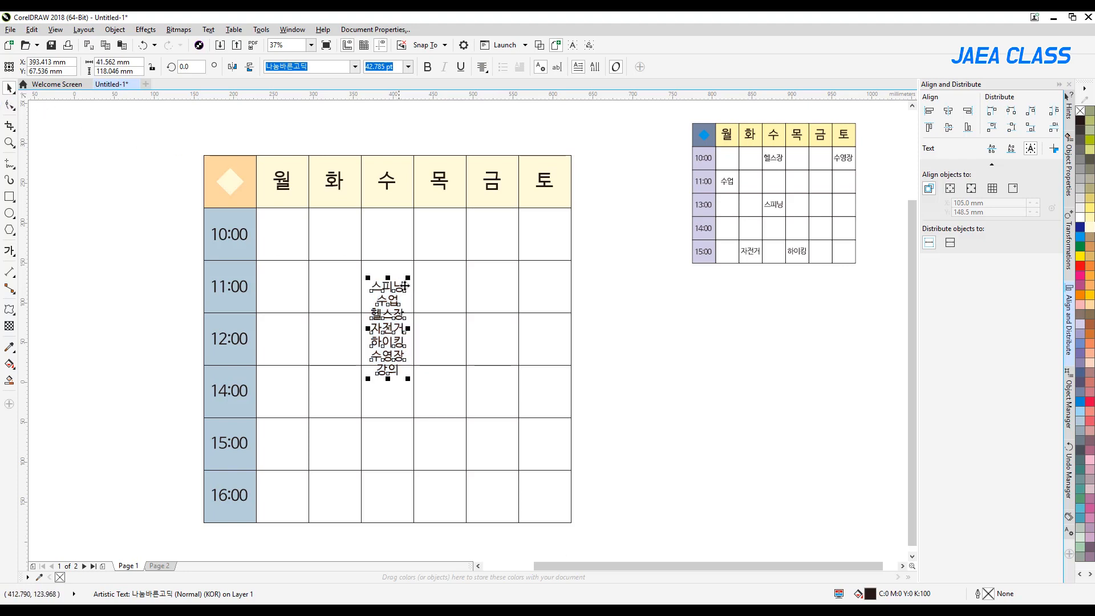
# Break the activity list apart into one separate text object per line.
pyautogui.click(435, 308)
pyautogui.click(394, 304)
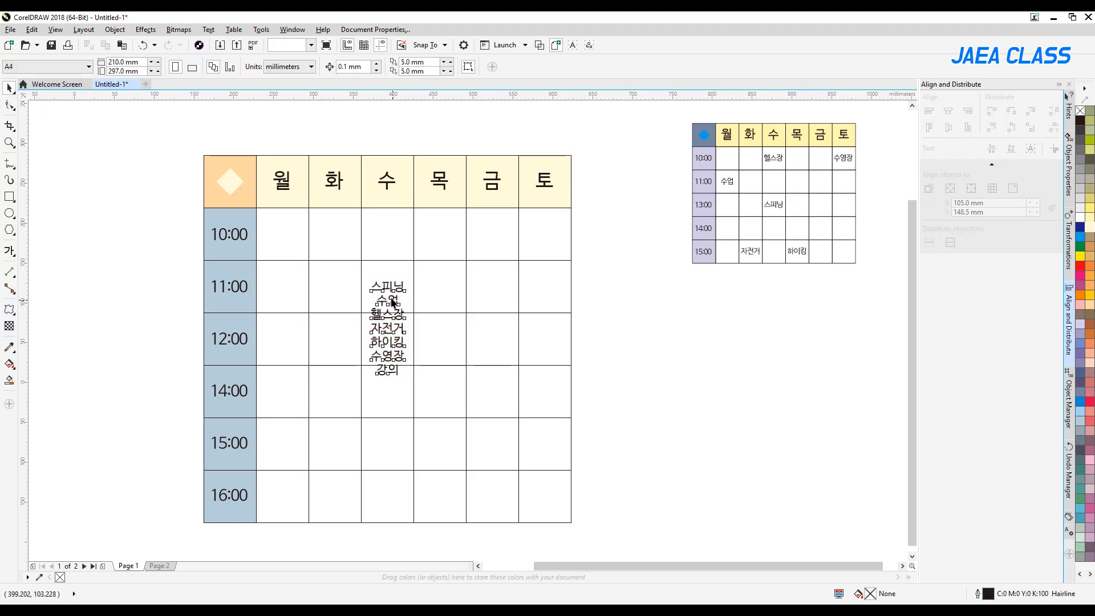
pyautogui.hotkey('ctrl', 'z')
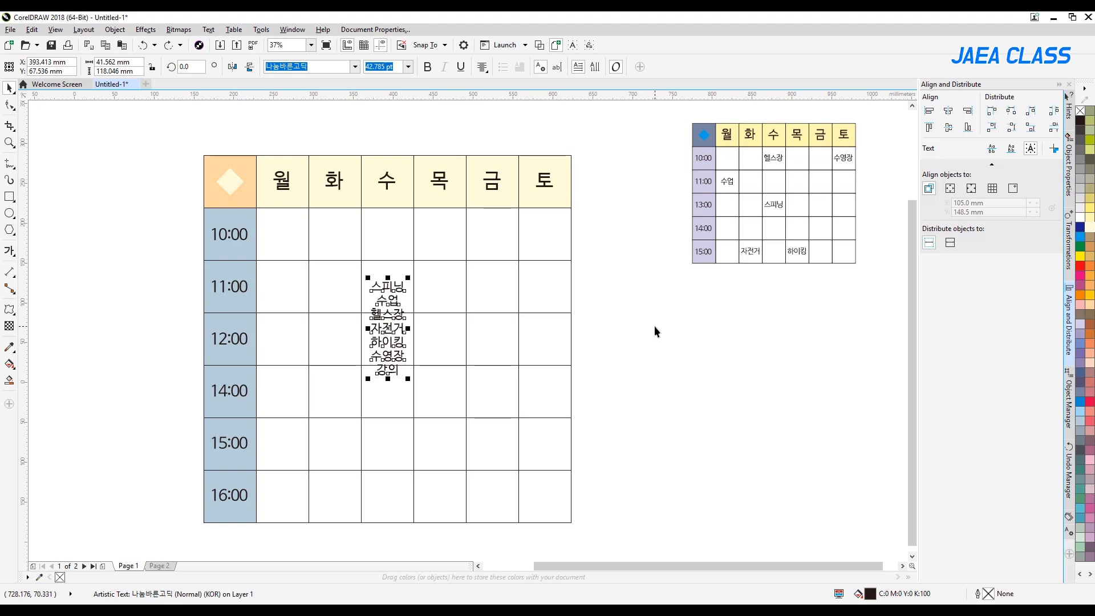
pyautogui.click(638, 322)
pyautogui.click(387, 289)
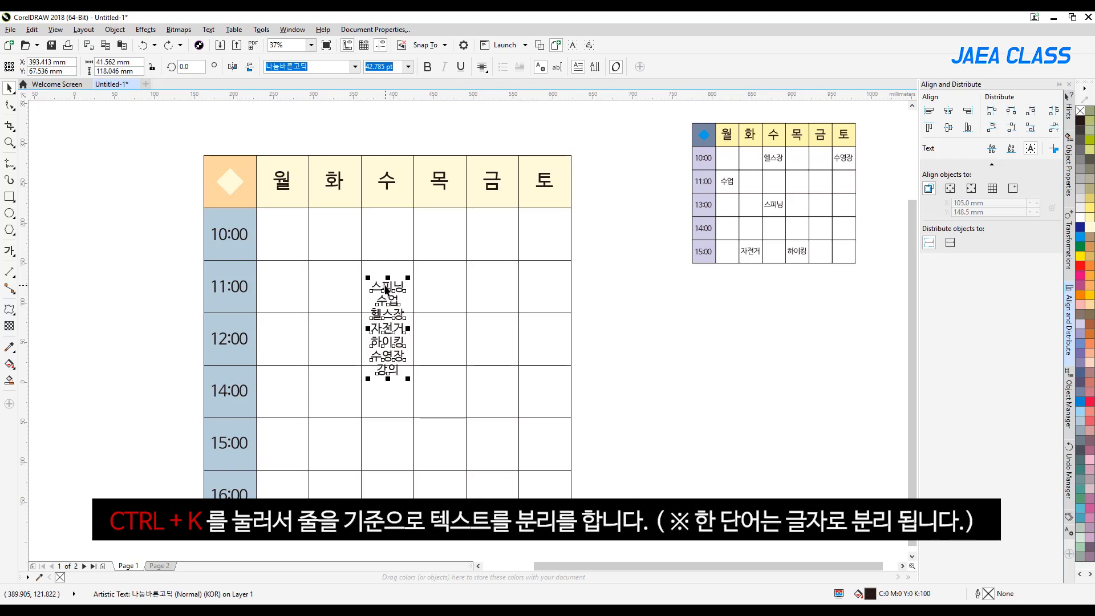
pyautogui.hotkey('ctrl', 'k')
pyautogui.hotkey('ctrl', 'z')
pyautogui.hotkey('ctrl', 'k')
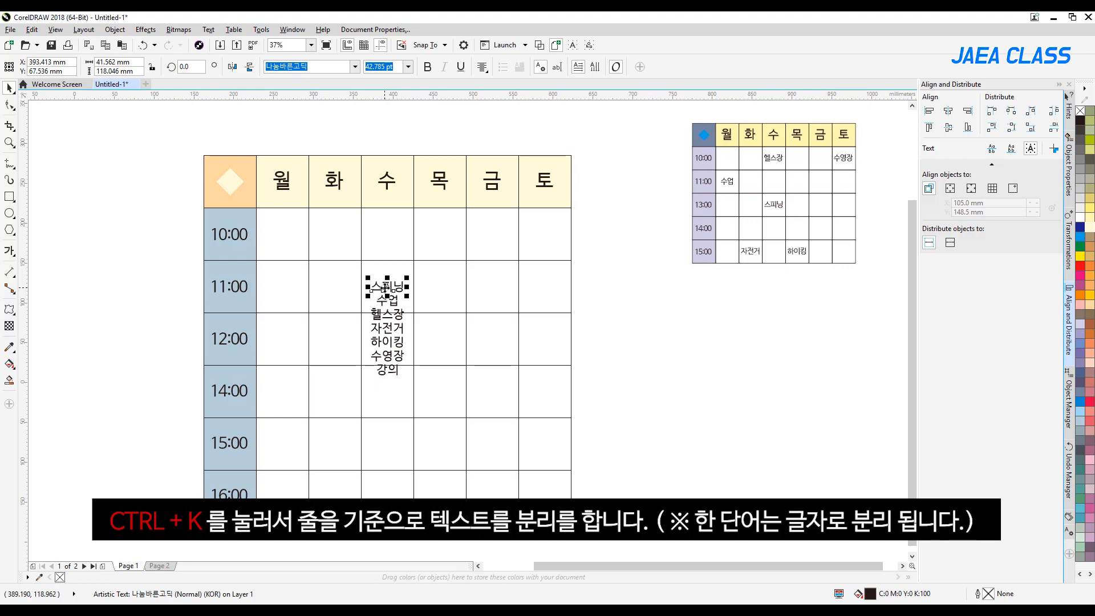
pyautogui.click(677, 330)
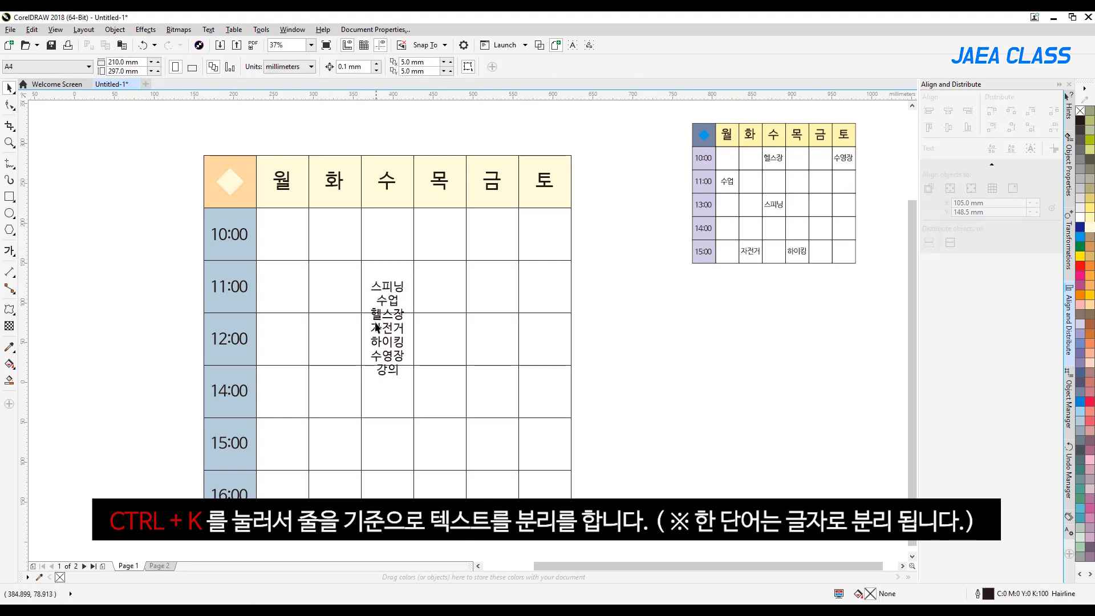
# Move 헬스장 to the 토 10:00 cell, 자전거 to 목 15:00 and 하이킹 to 토 16:00.
pyautogui.moveTo(376, 328); pyautogui.dragTo(546, 238)
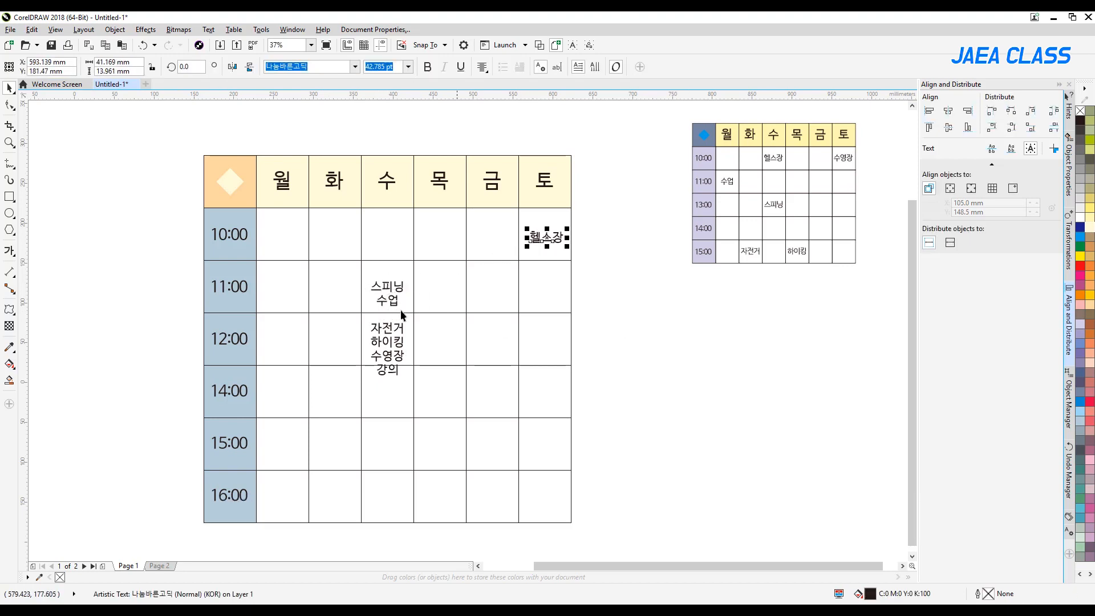
pyautogui.moveTo(390, 330); pyautogui.dragTo(446, 455)
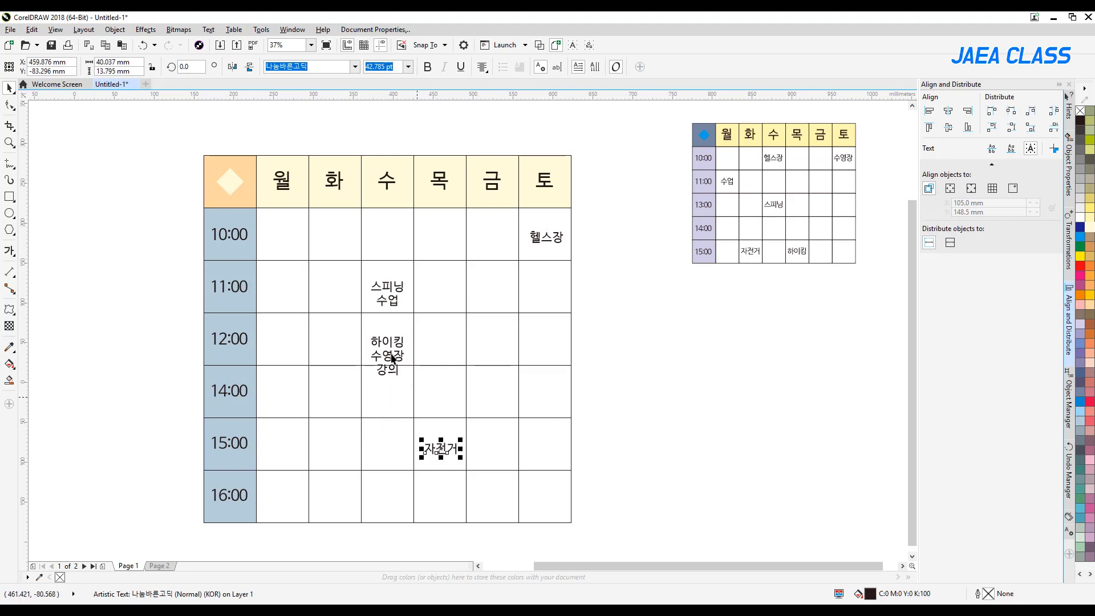
pyautogui.moveTo(392, 367); pyautogui.dragTo(541, 496)
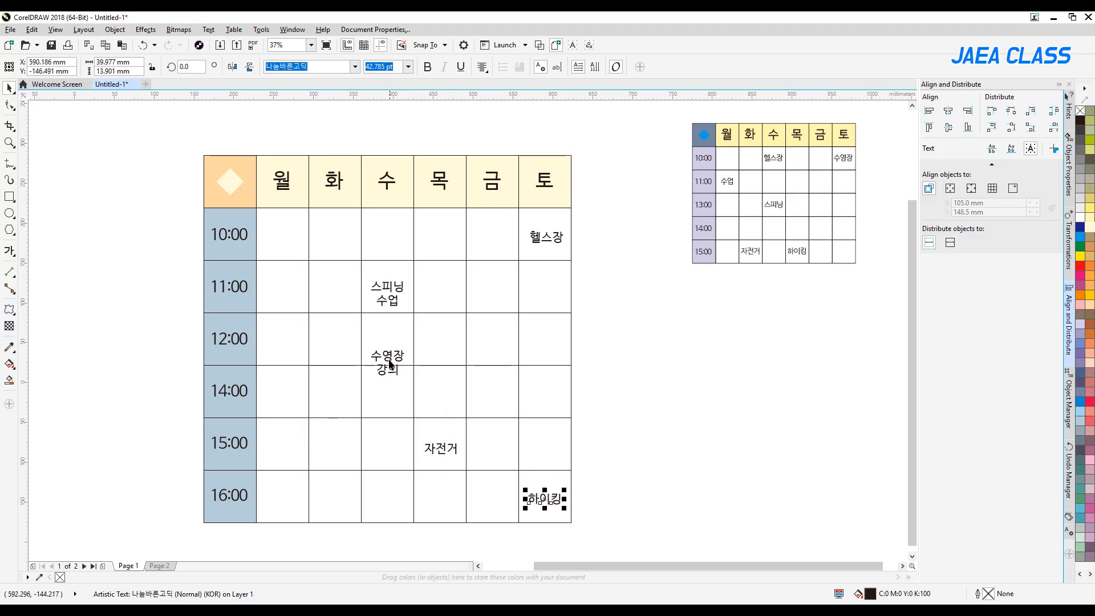
# Move 수영장 to the 금 11:00 cell, 수업 to 월 10:00 and 강의 to 화 14:00.
pyautogui.moveTo(388, 356); pyautogui.dragTo(493, 295)
pyautogui.moveTo(397, 308); pyautogui.dragTo(288, 242)
pyautogui.moveTo(384, 371); pyautogui.dragTo(329, 396)
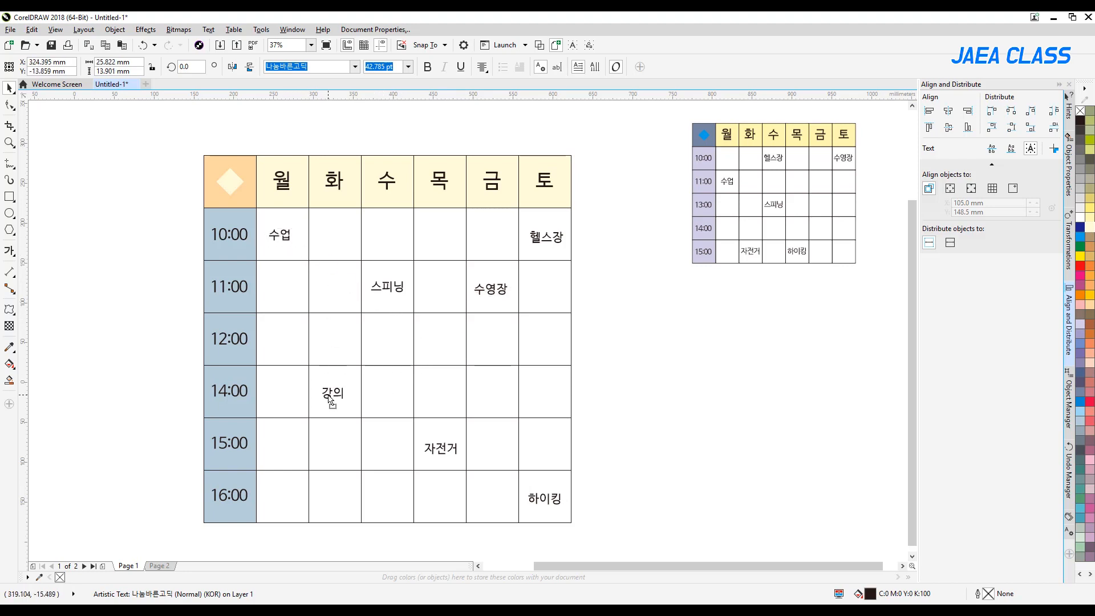
pyautogui.click(638, 391)
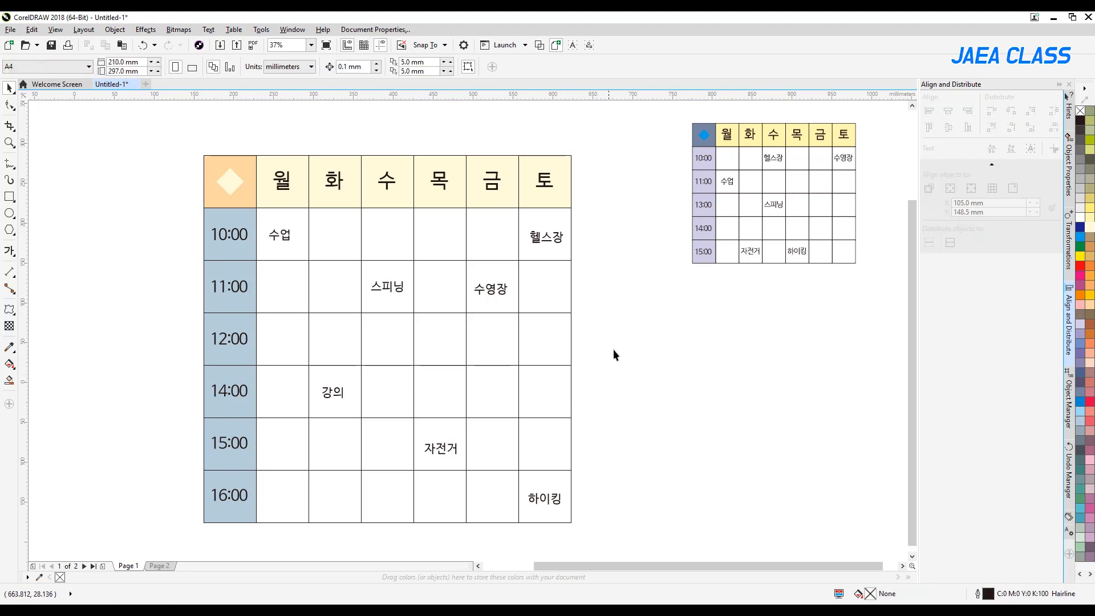
# Nudge 헬스장, 수업 and 수영장 closer to the middle of their cells.
pyautogui.moveTo(550, 239); pyautogui.dragTo(548, 238)
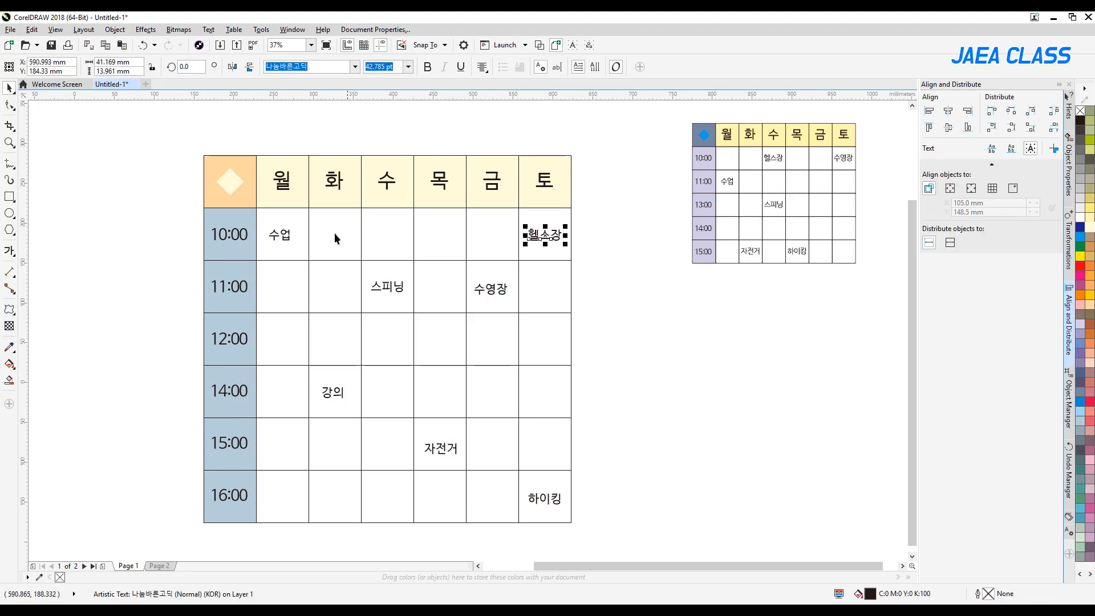
pyautogui.moveTo(284, 239); pyautogui.dragTo(292, 245)
pyautogui.moveTo(496, 291); pyautogui.dragTo(497, 285)
pyautogui.click(630, 333)
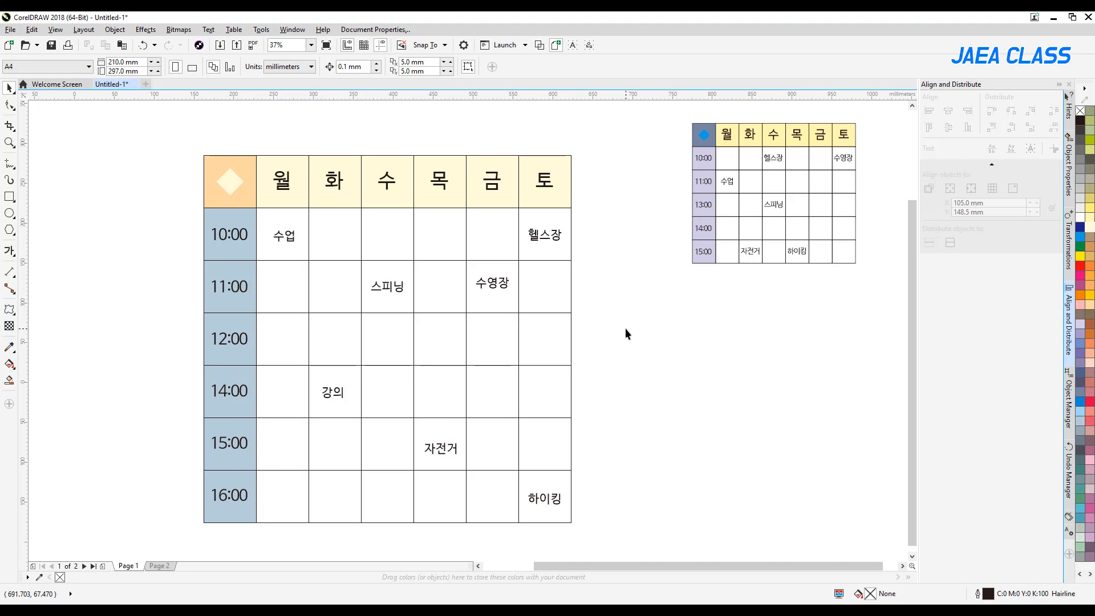
# Select the whole 토 column with its texts and align everything in it on horizontal centres.
pyautogui.moveTo(607, 129); pyautogui.dragTo(512, 529)
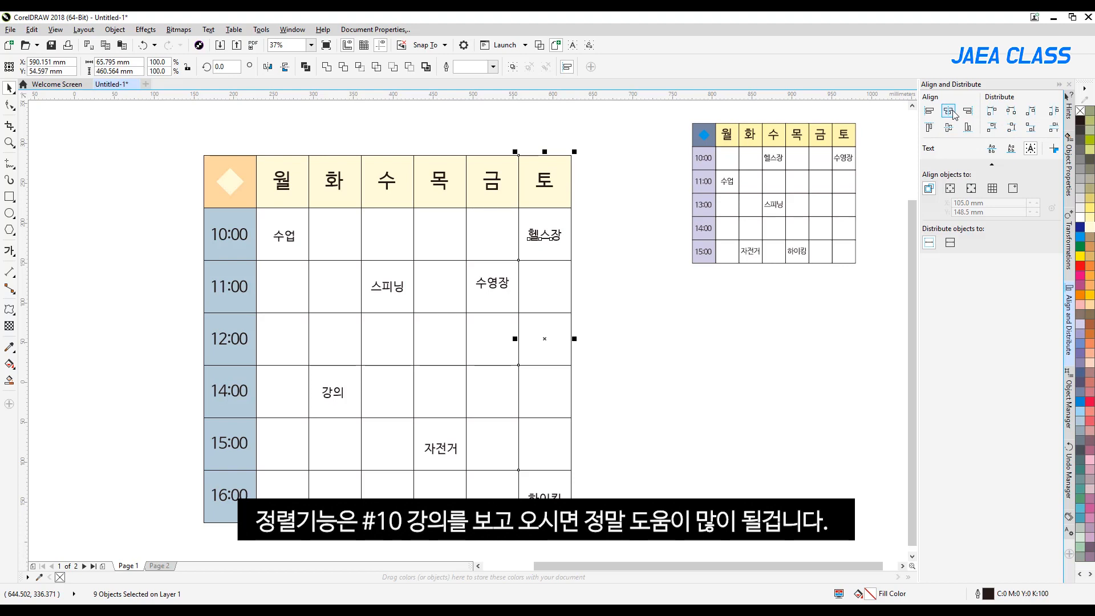
pyautogui.click(630, 274)
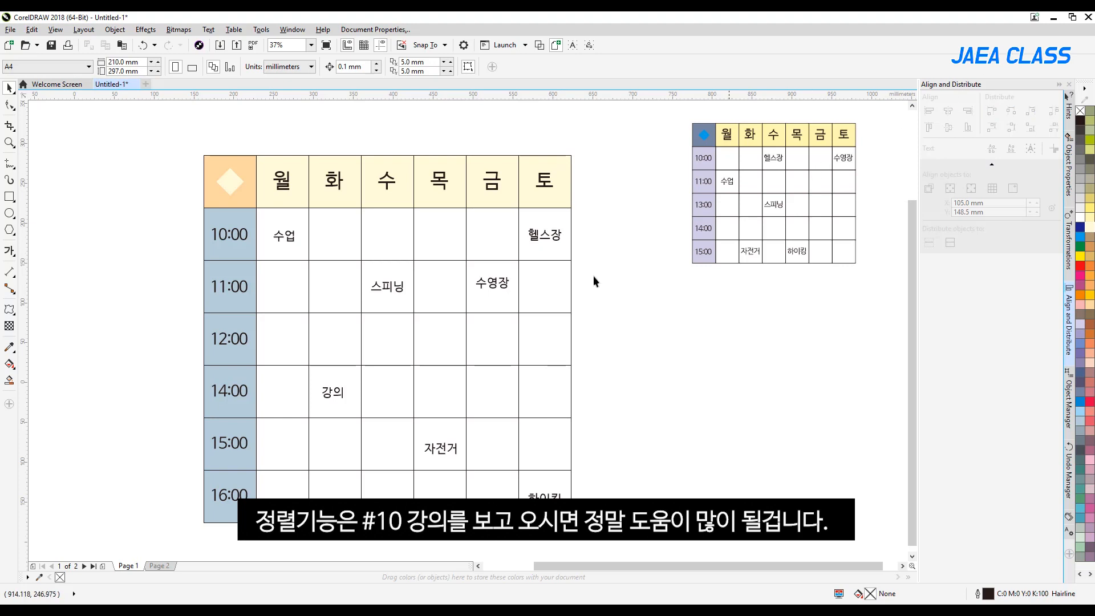
pyautogui.moveTo(615, 138); pyautogui.dragTo(511, 534)
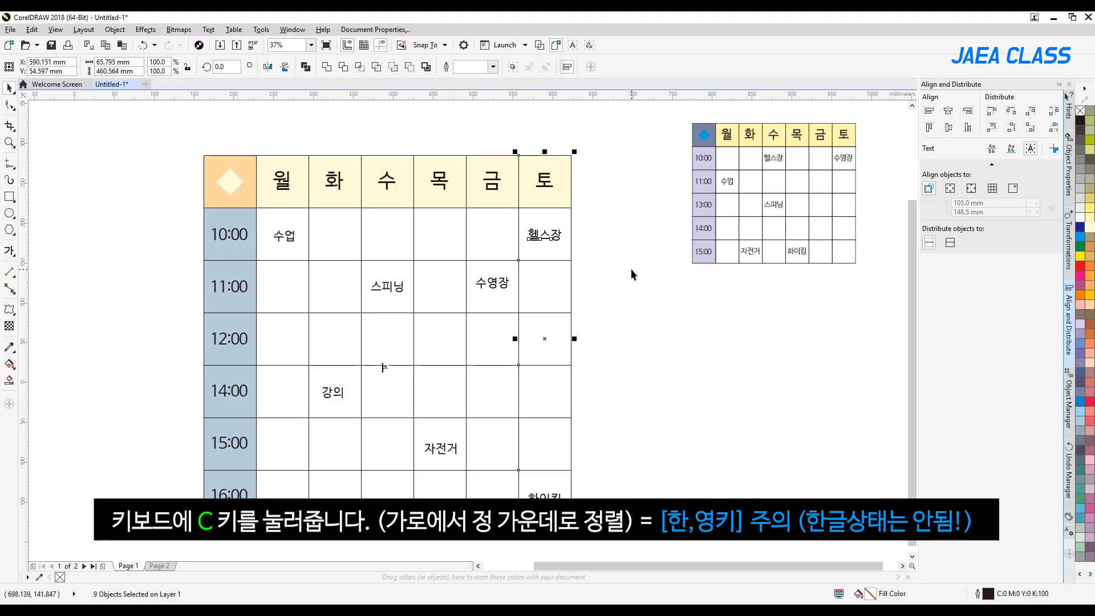
pyautogui.press('c')
pyautogui.click(631, 268)
# Shift 헬스장 toward the left edge and 하이킹 toward the right edge of their 토 column cells.
pyautogui.moveTo(543, 234); pyautogui.dragTo(535, 235)
pyautogui.moveTo(544, 504); pyautogui.dragTo(552, 504)
pyautogui.click(603, 525)
# Try centring the shifted texts horizontally with the 토 column's cells, and undo the alignment.
pyautogui.moveTo(598, 543); pyautogui.dragTo(511, 139)
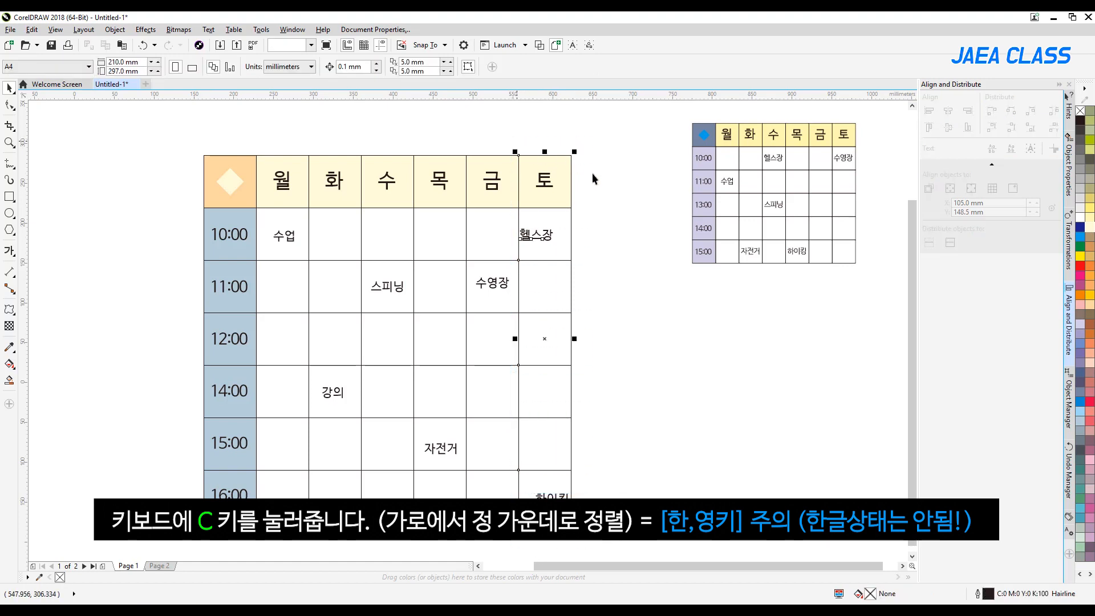
pyautogui.press('c')
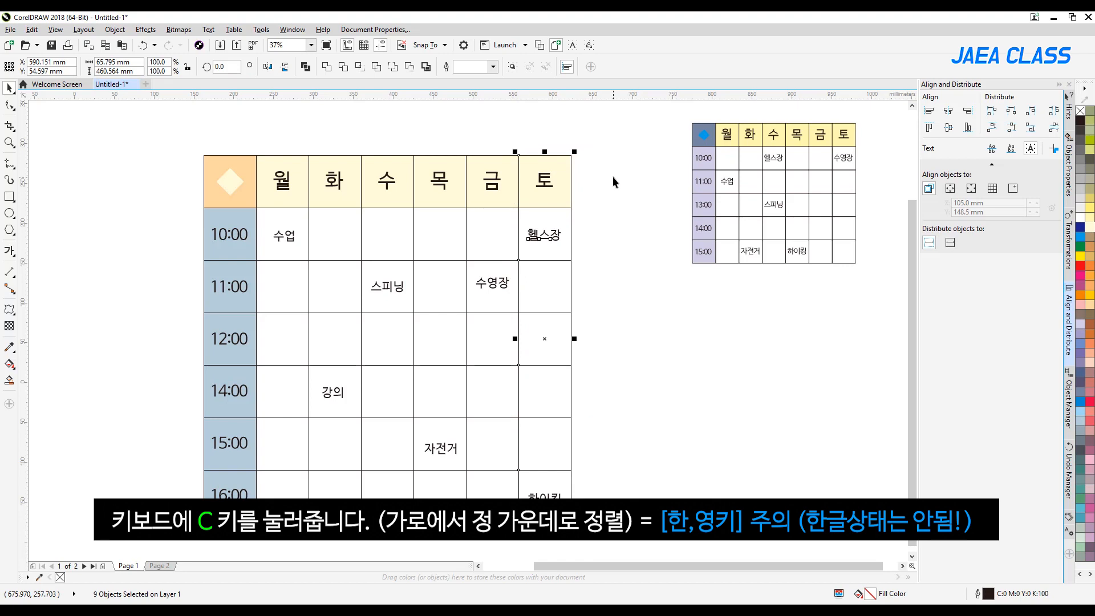
pyautogui.click(612, 176)
pyautogui.hotkey('ctrl', 'z')
# Offset 수업 to the lower right, 스피닝 upward and 수영장 downward within their own cells.
pyautogui.moveTo(290, 236); pyautogui.dragTo(295, 249)
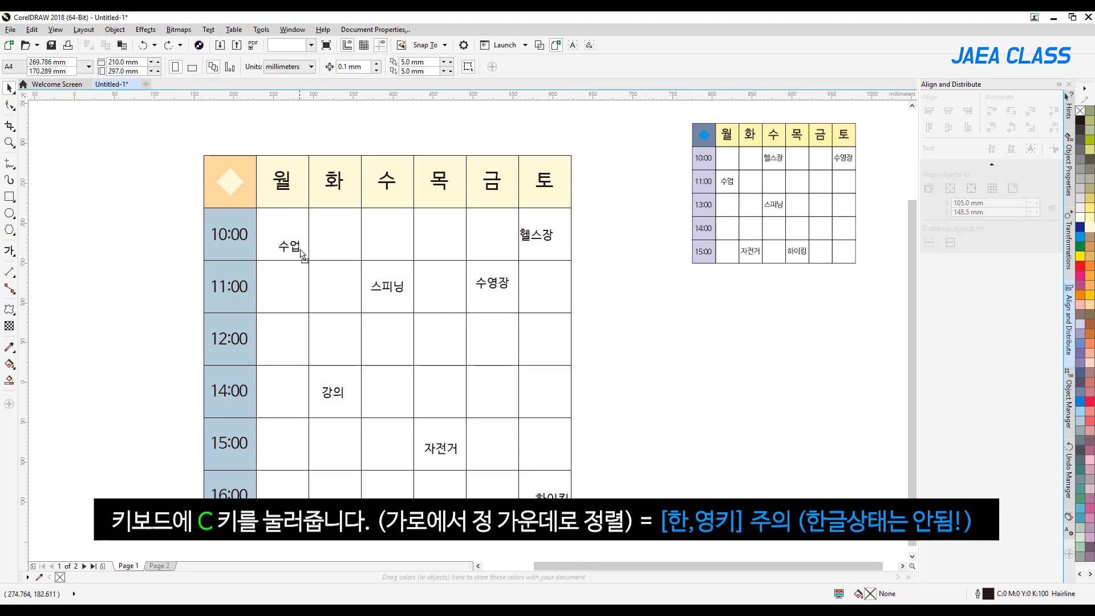
pyautogui.moveTo(387, 294); pyautogui.dragTo(383, 282)
pyautogui.moveTo(496, 285); pyautogui.dragTo(493, 303)
# Offset 자전거 to the lower right, 강의 upward and 헬스장 downward within their own cells.
pyautogui.click(439, 451)
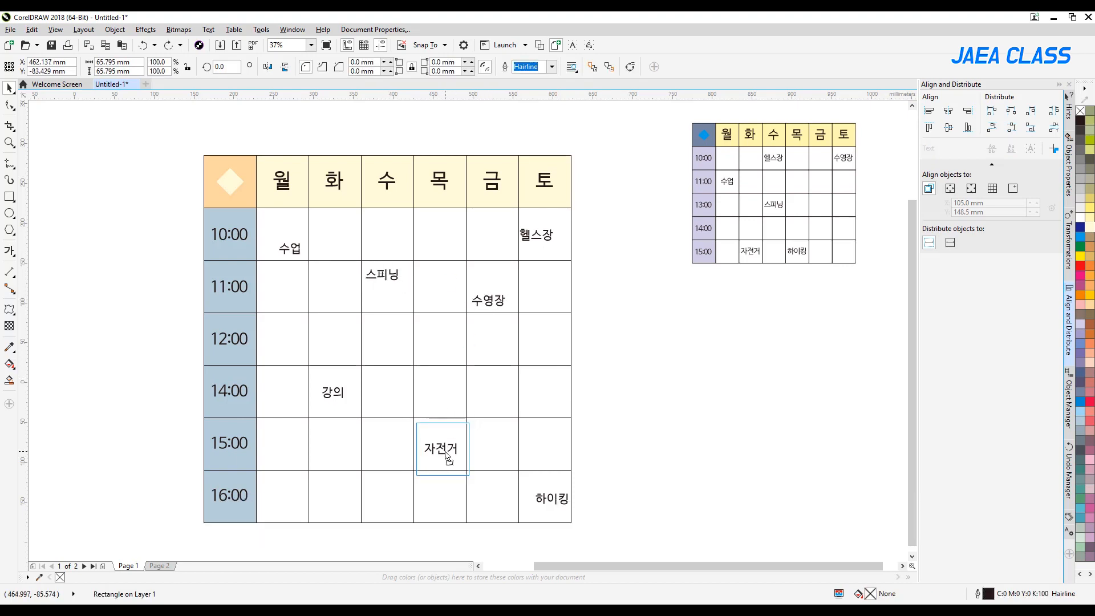
pyautogui.click(395, 456)
pyautogui.click(442, 450)
pyautogui.moveTo(442, 449); pyautogui.dragTo(446, 455)
pyautogui.moveTo(335, 398); pyautogui.dragTo(331, 382)
pyautogui.click(665, 358)
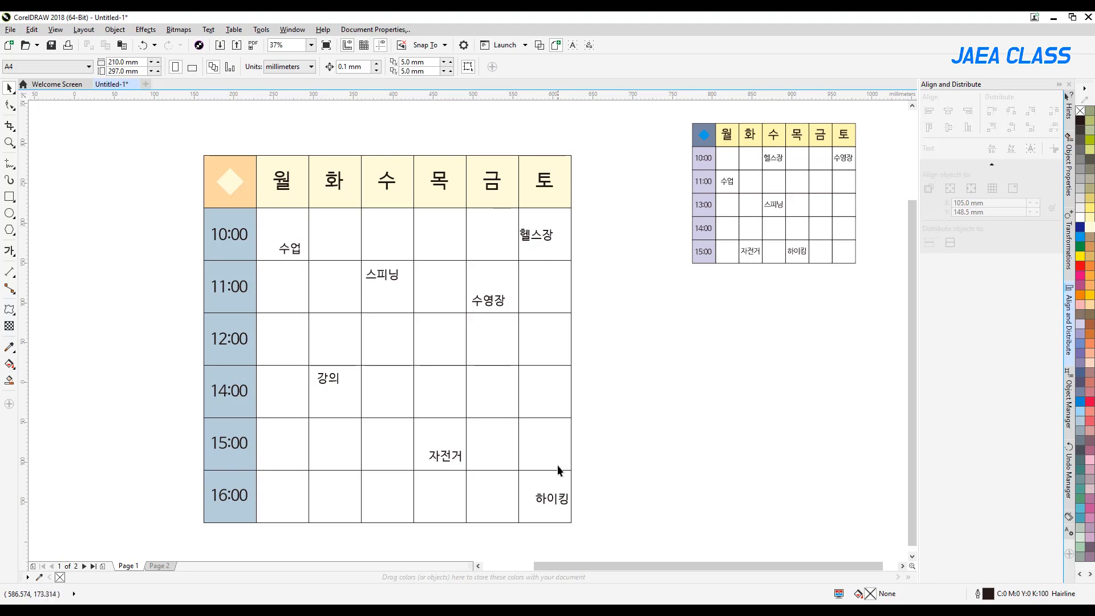
pyautogui.moveTo(535, 241); pyautogui.dragTo(537, 256)
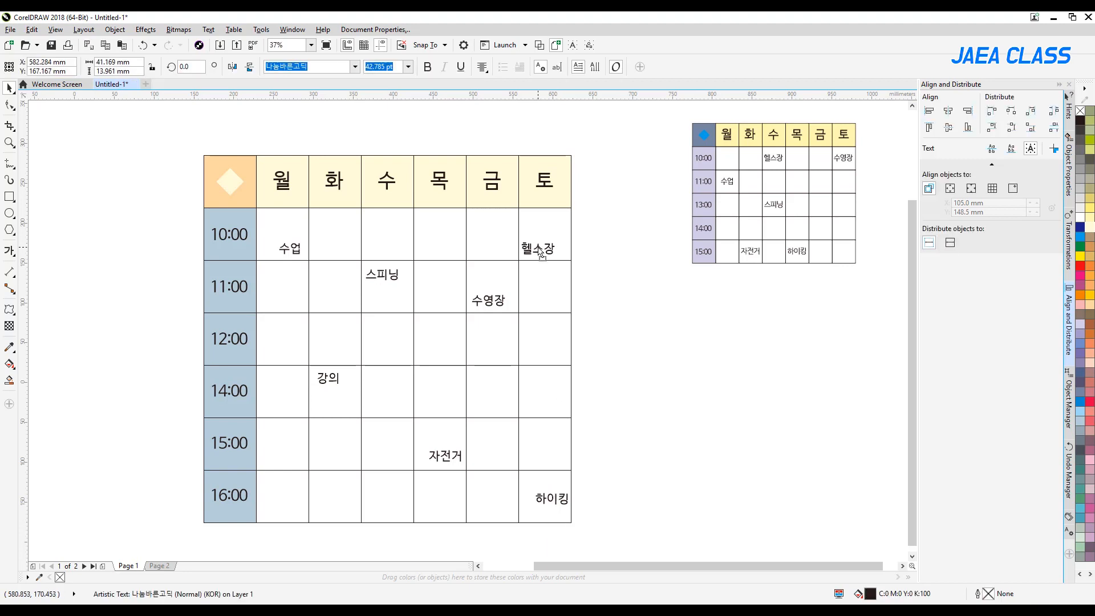
# Align the cells and activity texts of the entire 토 column on their horizontal centres.
pyautogui.moveTo(626, 139); pyautogui.dragTo(512, 531)
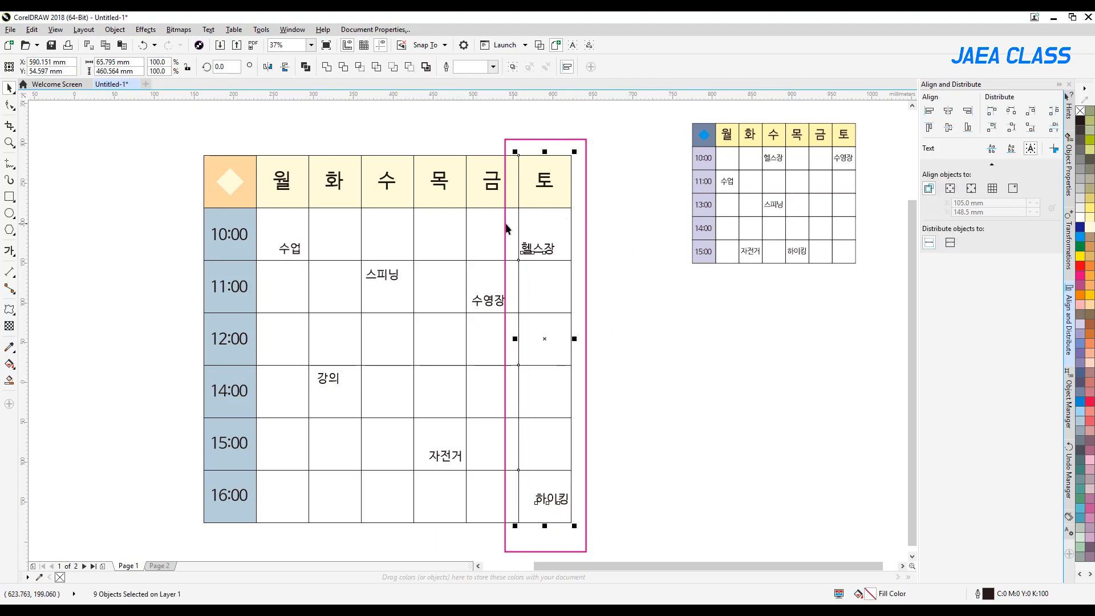
pyautogui.press('c')
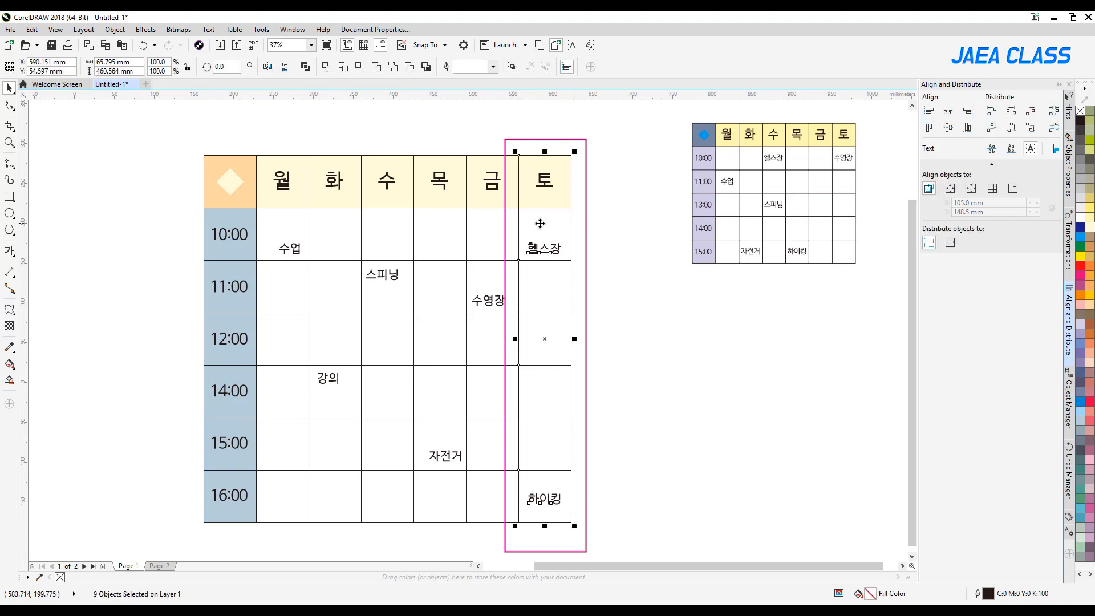
# Align the cells and activity texts of the 금, 목, 수, 화 and 월 columns on their horizontal centres.
pyautogui.moveTo(457, 139); pyautogui.dragTo(529, 535)
pyautogui.moveTo(407, 529); pyautogui.dragTo(469, 138)
pyautogui.press('c')
pyautogui.moveTo(369, 145); pyautogui.dragTo(422, 543)
pyautogui.press('c')
pyautogui.moveTo(324, 536)
pyautogui.mouseDown()
pyautogui.moveTo(288, 215)
pyautogui.moveTo(298, 134)
pyautogui.moveTo(295, 462)
pyautogui.moveTo(320, 551)
pyautogui.mouseUp()
pyautogui.press('c')
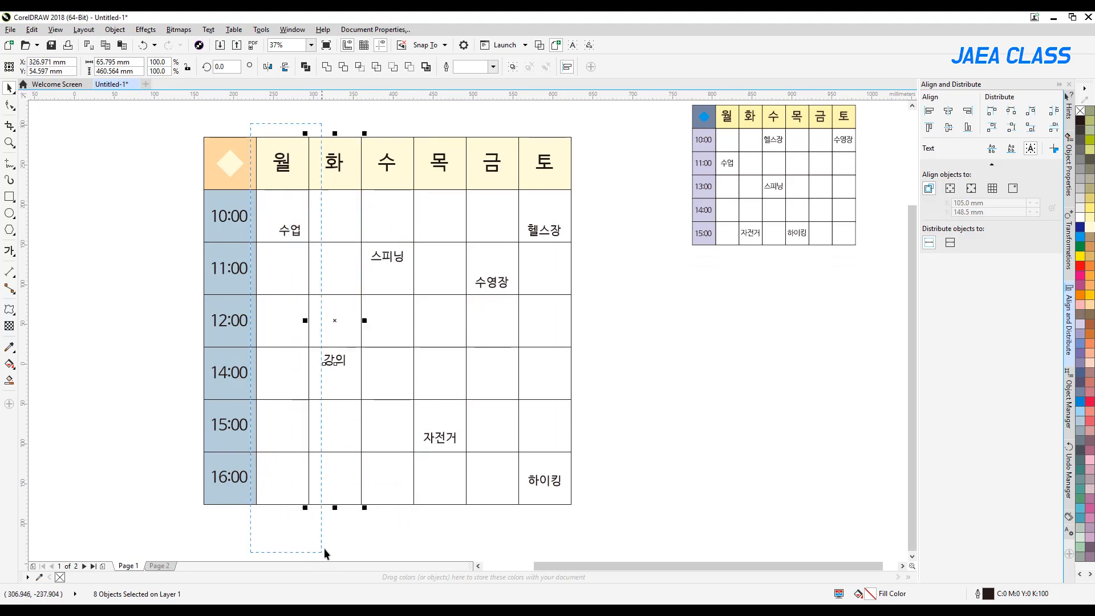
pyautogui.press('c')
pyautogui.click(633, 342)
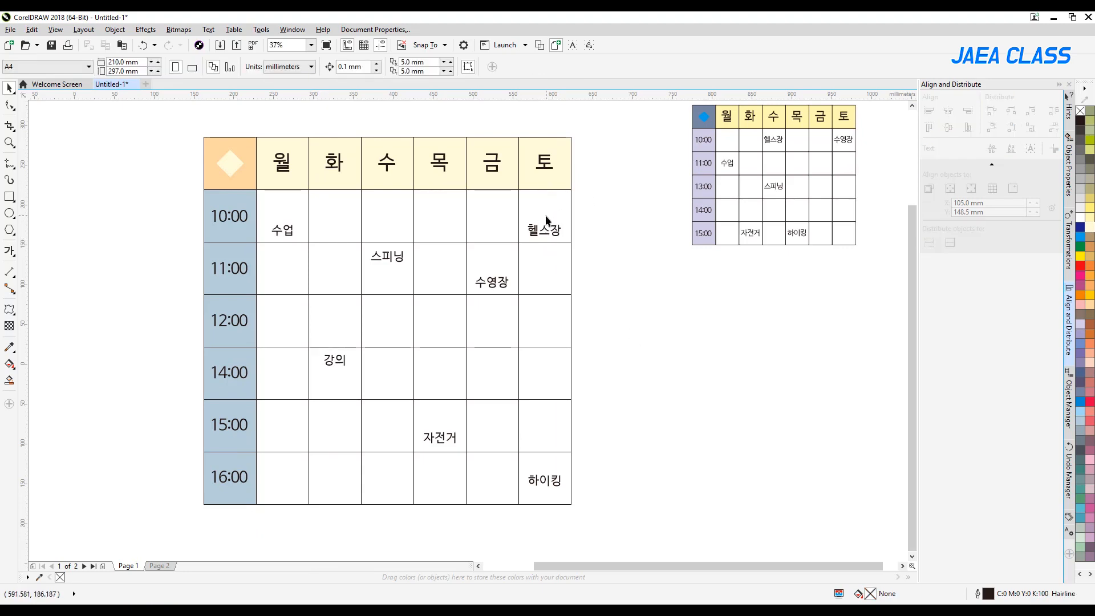
# Align the cells and activity texts of each row from 10:00 to 16:00 on their vertical centres.
pyautogui.moveTo(615, 180); pyautogui.dragTo(127, 249)
pyautogui.click(155, 205)
pyautogui.moveTo(601, 181); pyautogui.dragTo(114, 251)
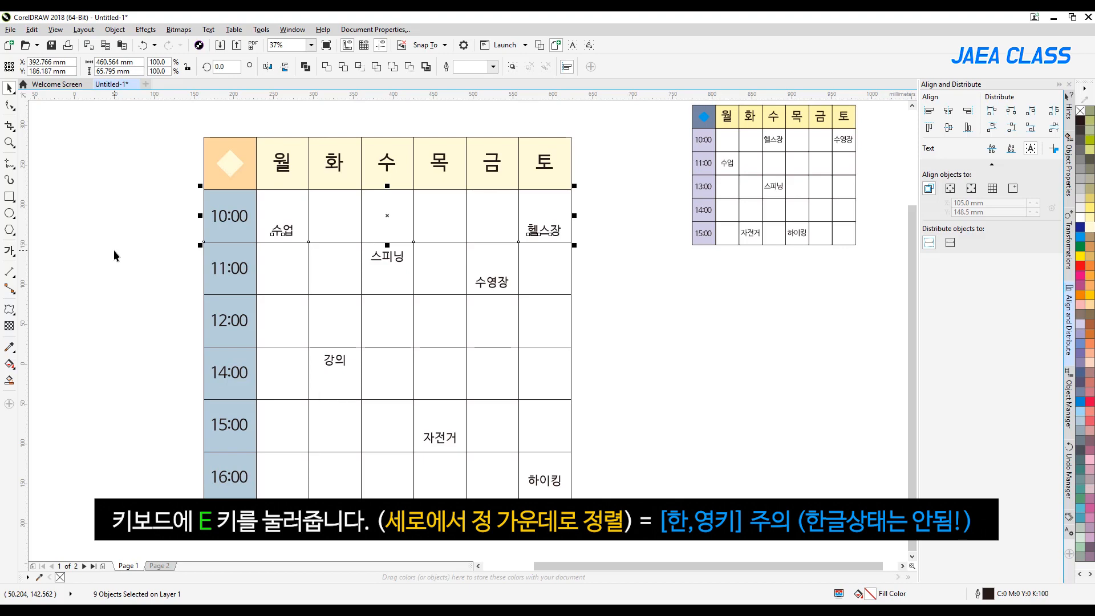
pyautogui.press('e')
pyautogui.moveTo(159, 230); pyautogui.dragTo(610, 516)
pyautogui.press('e')
pyautogui.press('e')
pyautogui.press('e')
pyautogui.press('e')
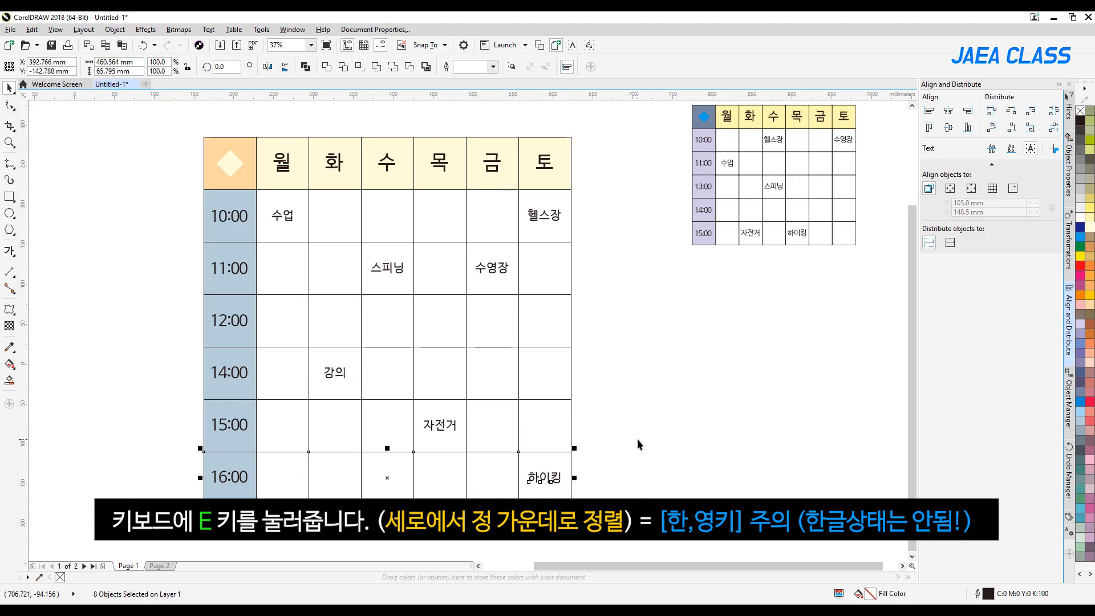
# Undo the row and column alignments of the whole timetable.
pyautogui.hotkey('ctrl', 'z')
pyautogui.hotkey('ctrl', 'z')
pyautogui.hotkey('ctrl', 'z')
pyautogui.hotkey('ctrl', 'z')
pyautogui.hotkey('ctrl', 'z')
pyautogui.hotkey('ctrl', 'z')
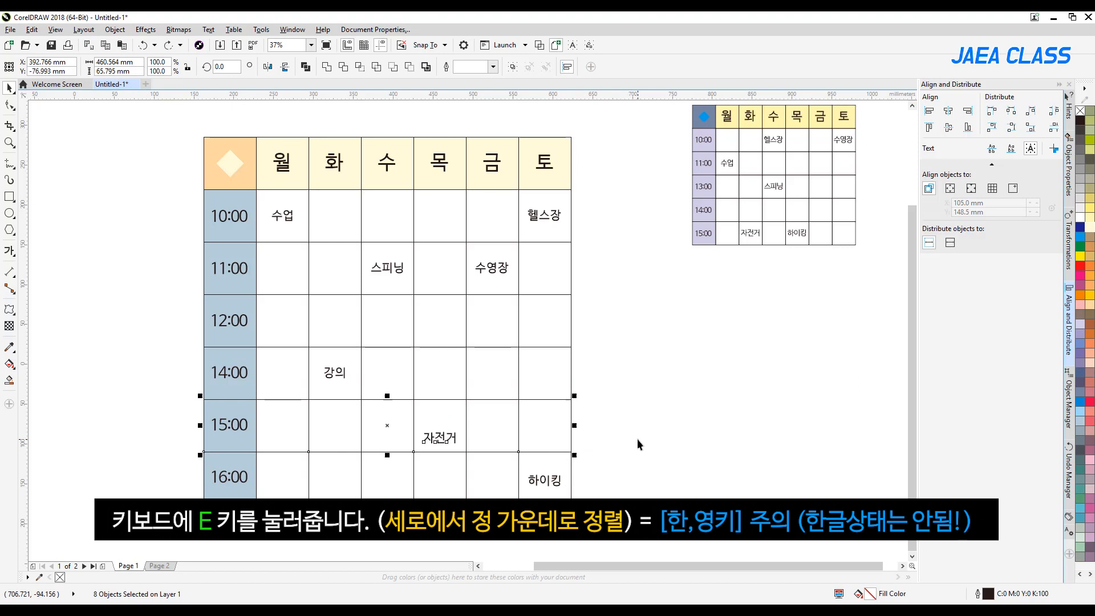
pyautogui.hotkey('ctrl', 'z')
pyautogui.hotkey('ctrl', 'z')
pyautogui.hotkey('ctrl', 'z')
pyautogui.hotkey('ctrl', 'z')
pyautogui.hotkey('ctrl', 'z')
pyautogui.hotkey('ctrl', 'z')
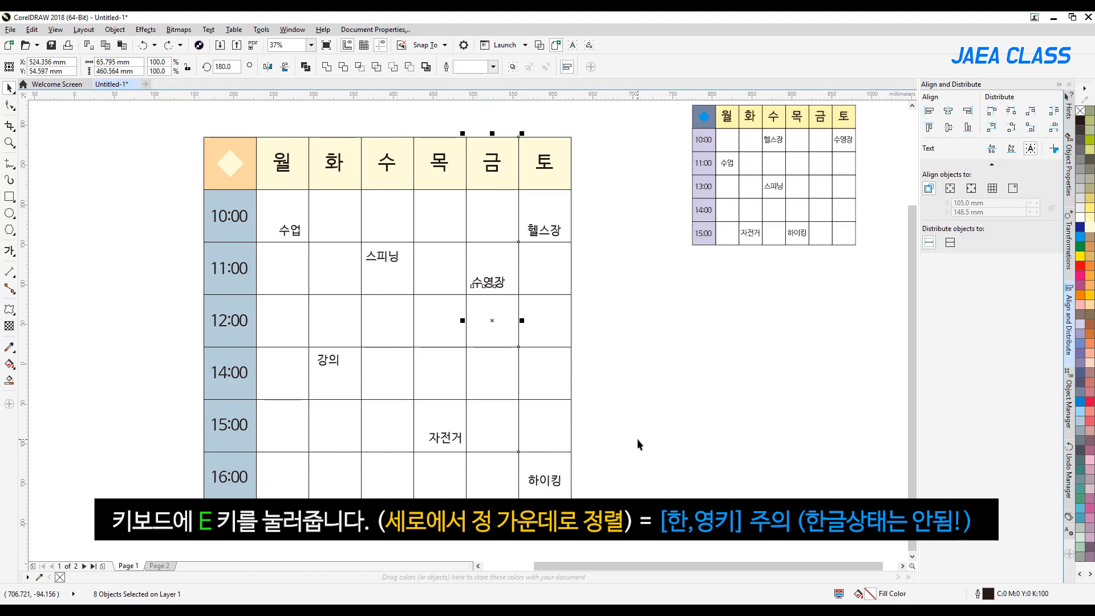
pyautogui.hotkey('ctrl', 'z')
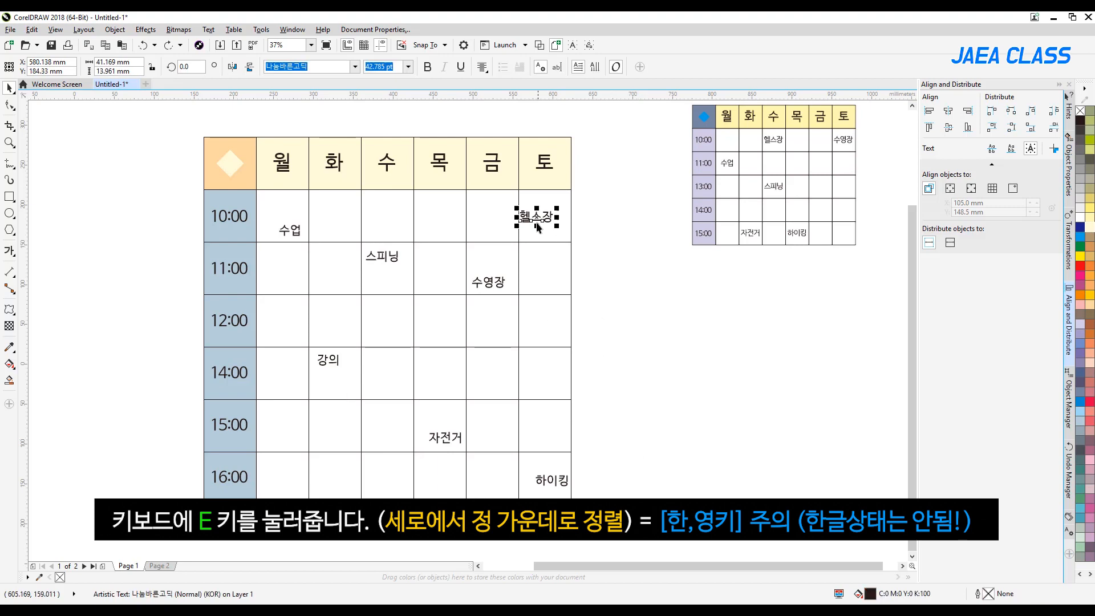
# Offset 헬스장 slightly to the lower right within the 토 cell of the 10:00 row.
pyautogui.click(551, 222)
pyautogui.press('Escape')
pyautogui.moveTo(538, 215); pyautogui.dragTo(543, 228)
pyautogui.click(618, 228)
# Centre the activity texts horizontally with their cells, column by column, from 토 to 월.
pyautogui.moveTo(603, 111); pyautogui.dragTo(402, 531)
pyautogui.press('c')
pyautogui.press('c')
pyautogui.press('c')
pyautogui.moveTo(334, 522); pyautogui.dragTo(427, 124)
pyautogui.press('c')
pyautogui.moveTo(276, 122); pyautogui.dragTo(326, 538)
pyautogui.press('c')
pyautogui.press('c')
# Centre the activity texts vertically with their cells, row by row, from 10:00 to 16:00.
pyautogui.moveTo(607, 227); pyautogui.dragTo(139, 459)
pyautogui.press('e')
pyautogui.press('e')
pyautogui.press('e')
pyautogui.moveTo(157, 527); pyautogui.dragTo(639, 440)
pyautogui.press('e')
pyautogui.click(651, 415)
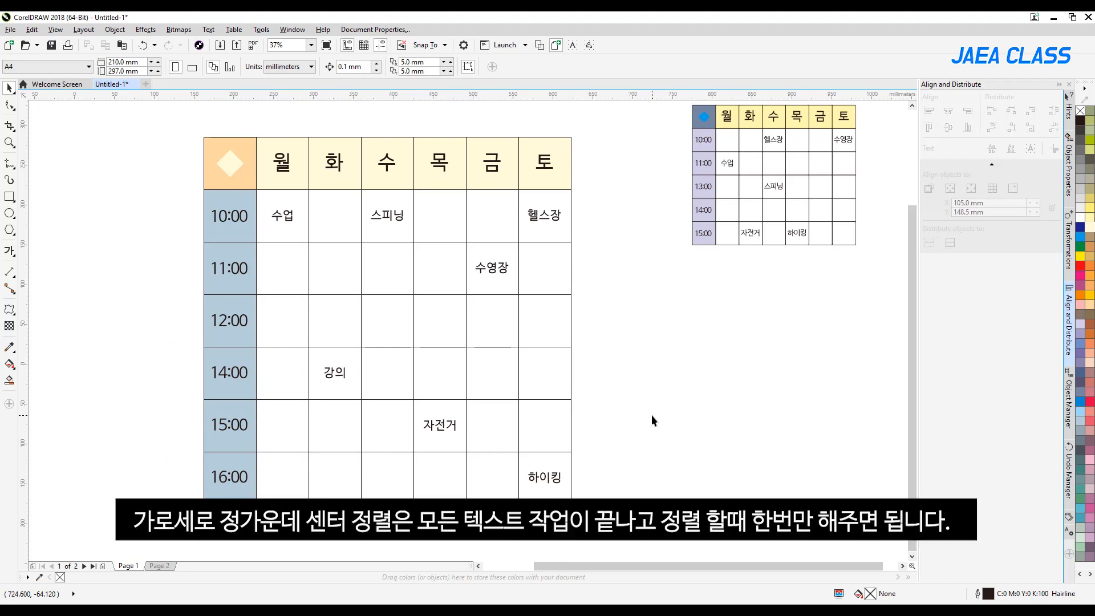
pyautogui.click(56, 29)
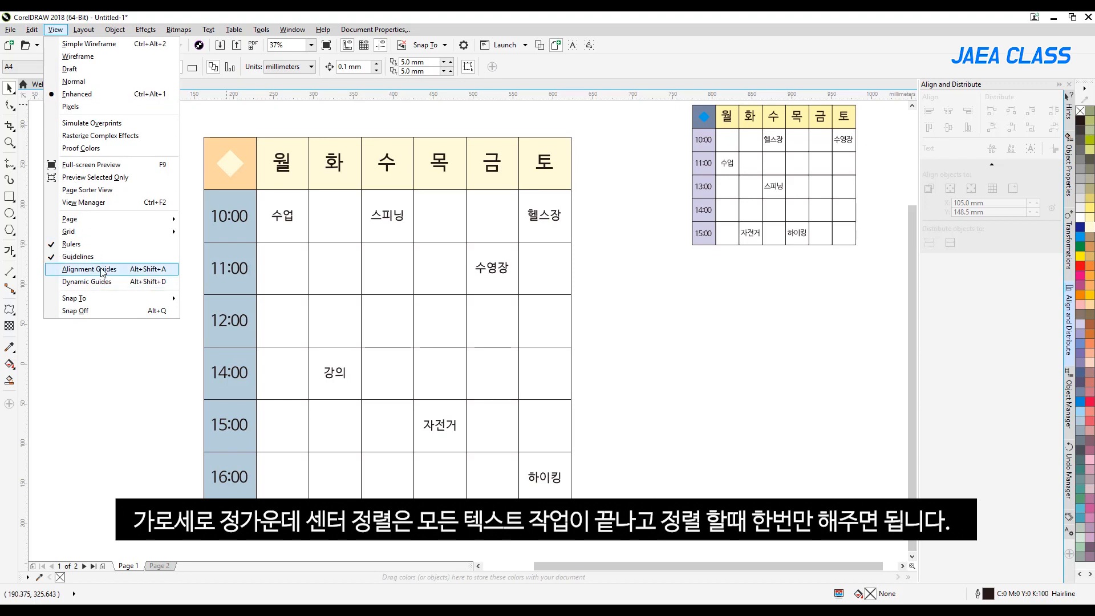
pyautogui.click(118, 354)
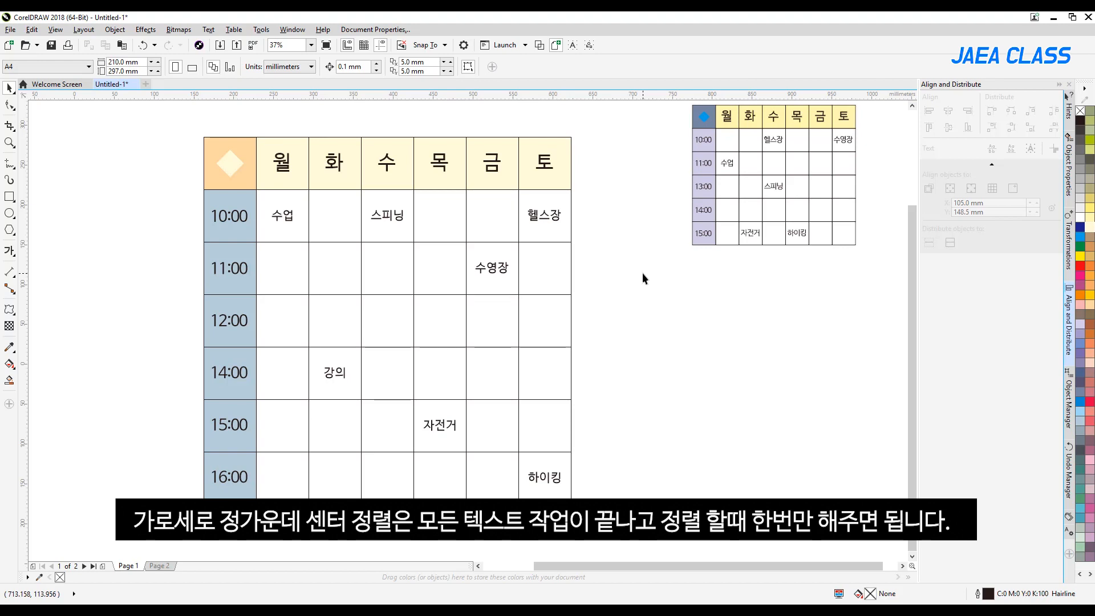
# Shift 헬스장, 스피닝 and 수업 in the 10:00 row slightly to the lower right within their cells.
pyautogui.moveTo(534, 220); pyautogui.dragTo(541, 223)
pyautogui.moveTo(391, 219); pyautogui.dragTo(398, 224)
pyautogui.moveTo(288, 217); pyautogui.dragTo(289, 219)
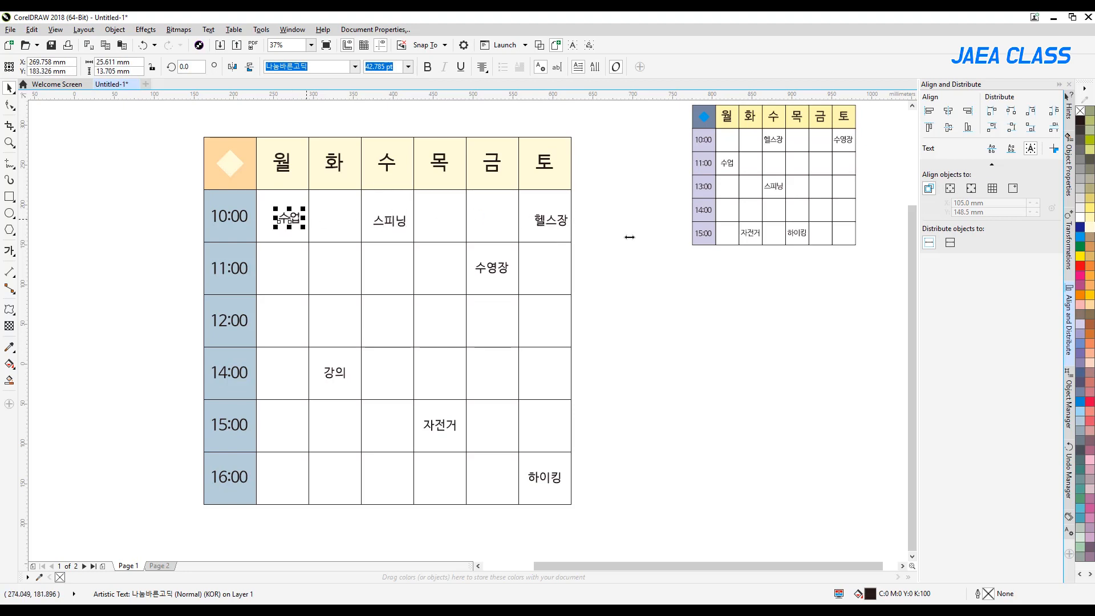
# Re-centre the 10:00 row's texts vertically across the row and horizontally with their 토, 수 and 월 cells.
pyautogui.moveTo(625, 185); pyautogui.dragTo(108, 257)
pyautogui.press('c')
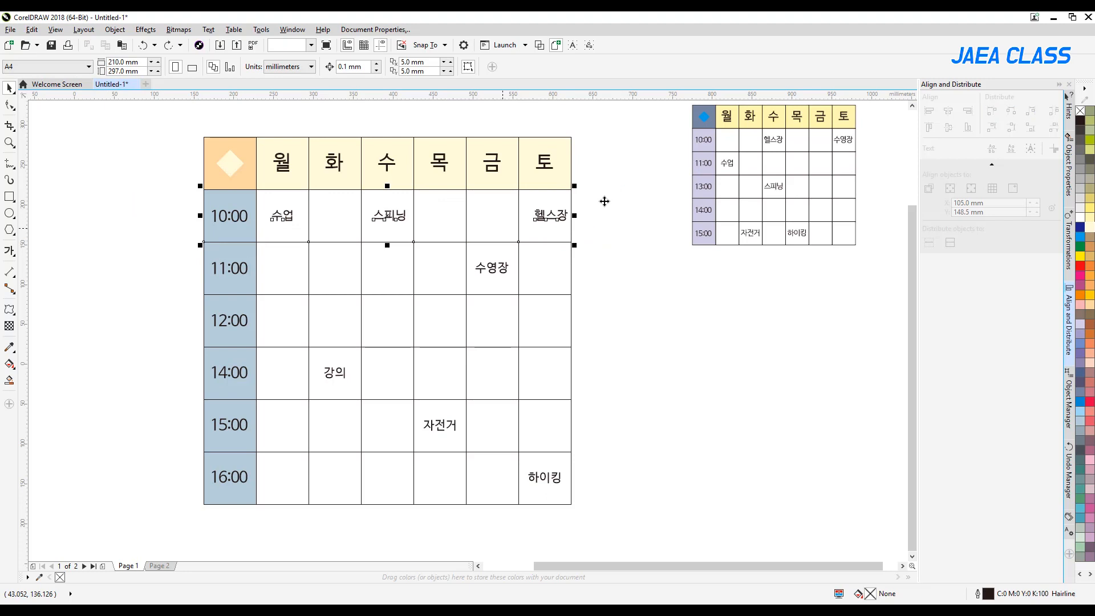
pyautogui.moveTo(582, 164); pyautogui.dragTo(494, 250)
pyautogui.press('c')
pyautogui.moveTo(427, 109); pyautogui.dragTo(341, 251)
pyautogui.press('c')
pyautogui.moveTo(336, 124); pyautogui.dragTo(248, 252)
pyautogui.click(613, 268)
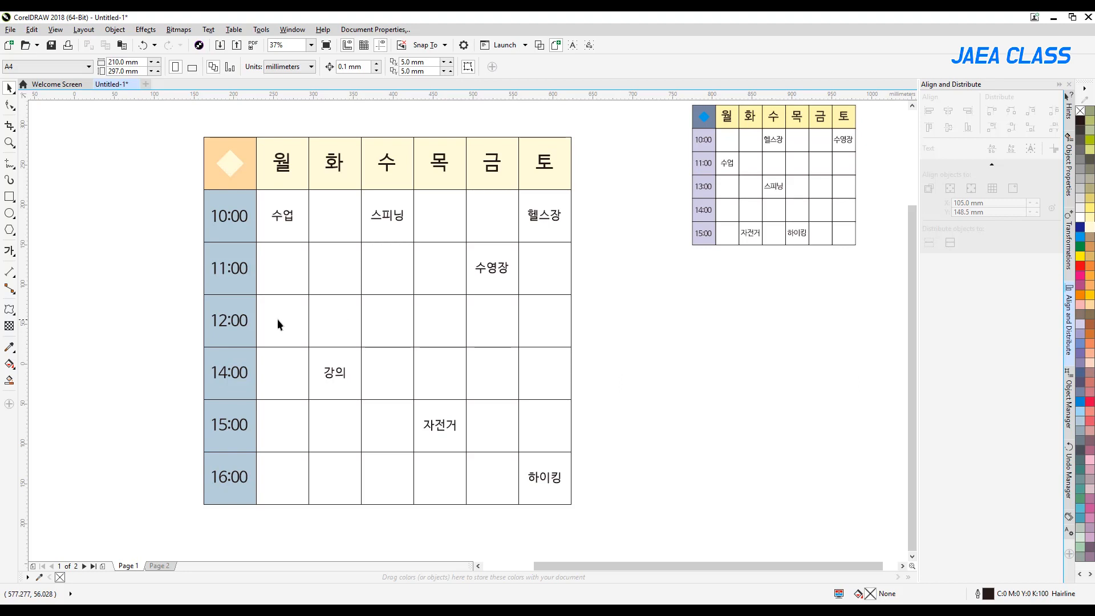
# Place copies of 수영장 in the 월 to 금 cells of the 12:00 row and align them with the row vertically.
pyautogui.click(493, 268)
pyautogui.moveTo(493, 268); pyautogui.dragTo(491, 320)
pyautogui.moveTo(622, 285); pyautogui.dragTo(148, 358)
# Centre the 수영장 copies in the 12:00 row horizontally with their columns, from 월 to 금.
pyautogui.moveTo(256, 530); pyautogui.dragTo(317, 284)
pyautogui.press('c')
pyautogui.moveTo(294, 535); pyautogui.dragTo(373, 285)
pyautogui.press('c')
pyautogui.moveTo(352, 517); pyautogui.dragTo(402, 273)
pyautogui.moveTo(401, 527); pyautogui.dragTo(481, 270)
pyautogui.moveTo(456, 536); pyautogui.dragTo(534, 286)
pyautogui.press('c')
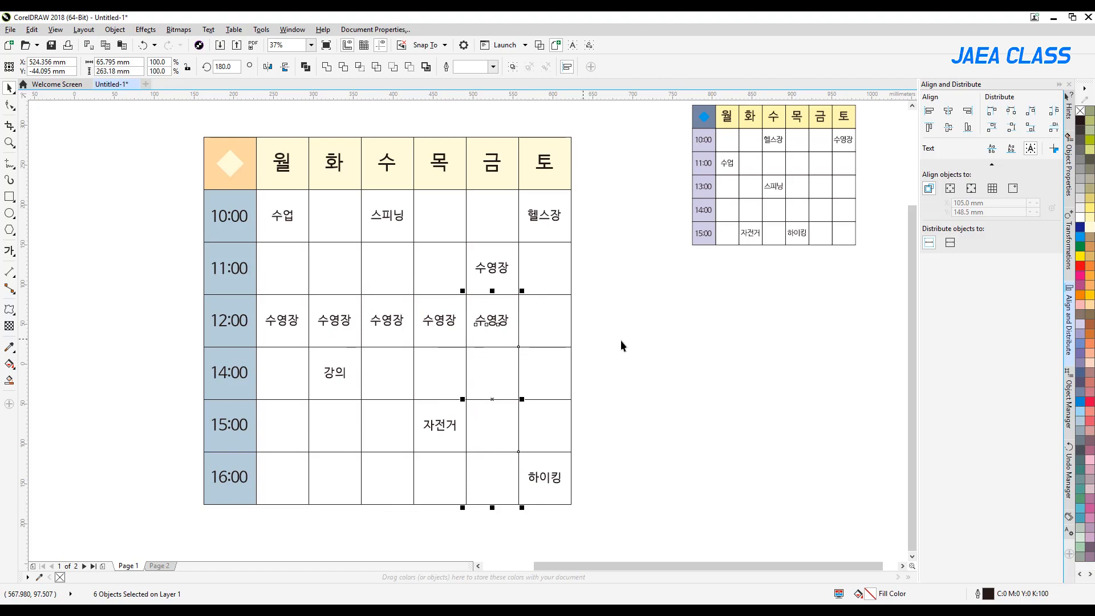
pyautogui.click(617, 343)
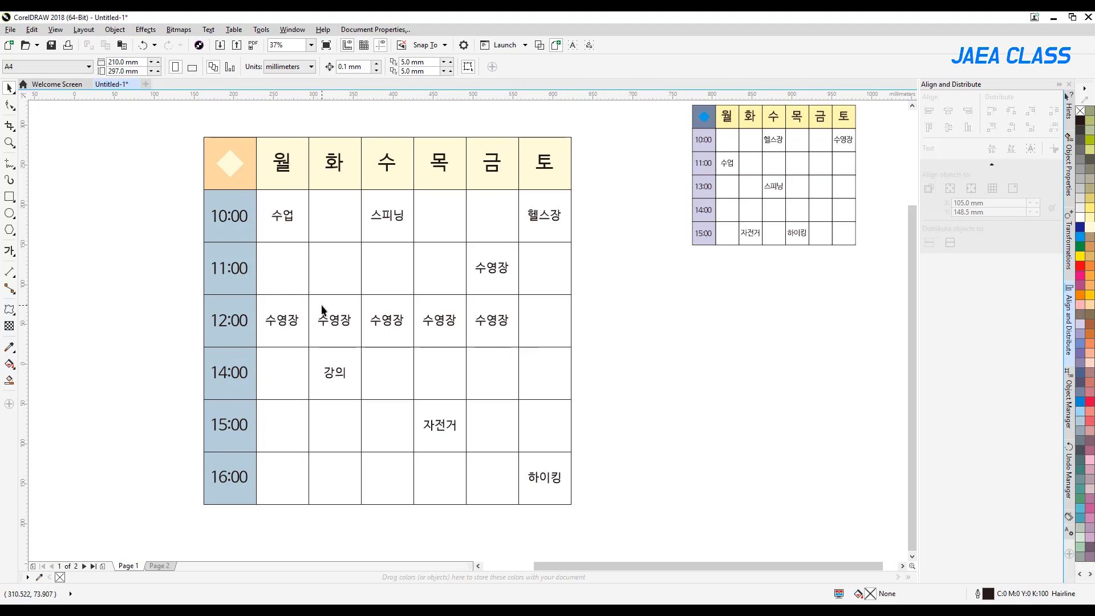
# Try deleting the individual cell rectangles from 월 to 금 in the 12:00 row, leaving the texts.
pyautogui.click(355, 318)
pyautogui.press('Delete')
pyautogui.click(400, 317)
pyautogui.press('Delete')
pyautogui.click(448, 292)
pyautogui.click(450, 305)
pyautogui.press('Delete')
pyautogui.click(609, 309)
pyautogui.click(492, 302)
pyautogui.press('Delete')
pyautogui.click(303, 306)
pyautogui.press('Delete')
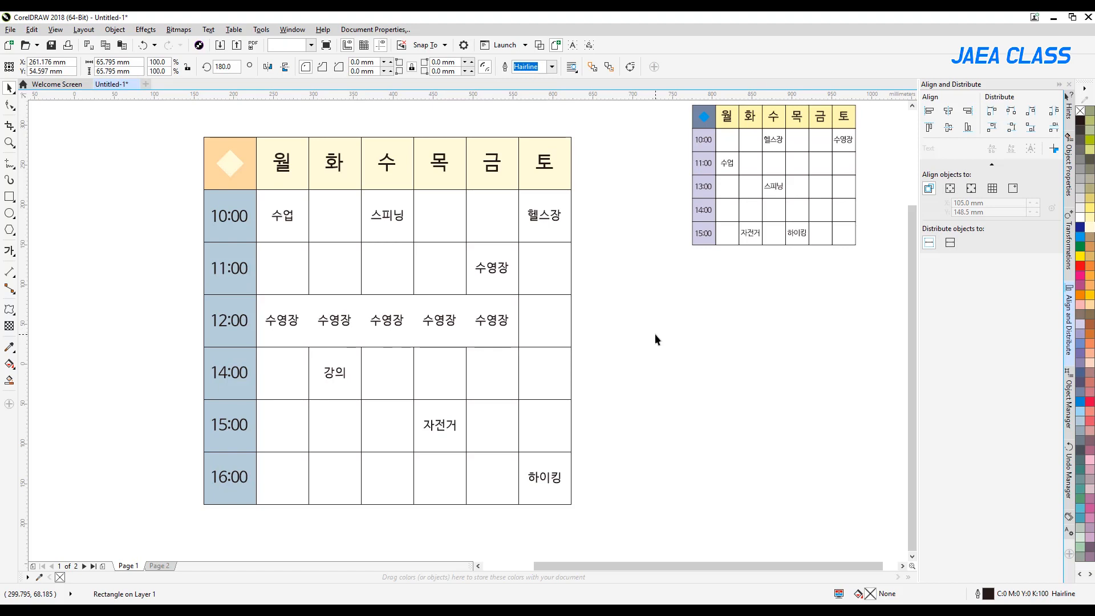
# Undo the deletion of the 12:00 row's cell rectangles.
pyautogui.moveTo(397, 329); pyautogui.dragTo(305, 332)
pyautogui.press('Tab')
pyautogui.press('Tab')
pyautogui.press('Tab')
pyautogui.press('Tab')
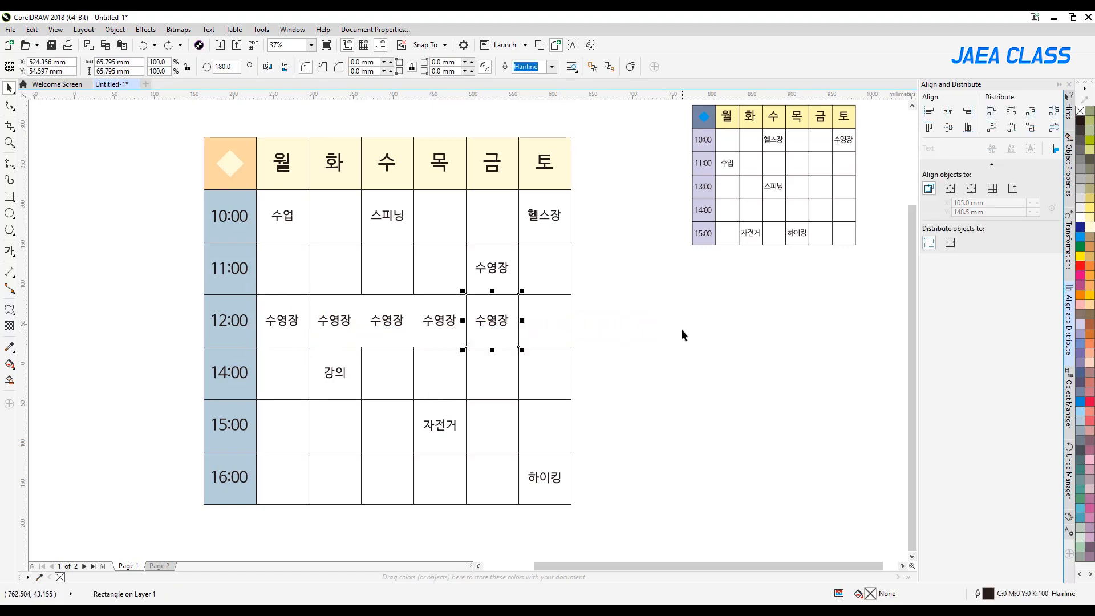
pyautogui.click(683, 331)
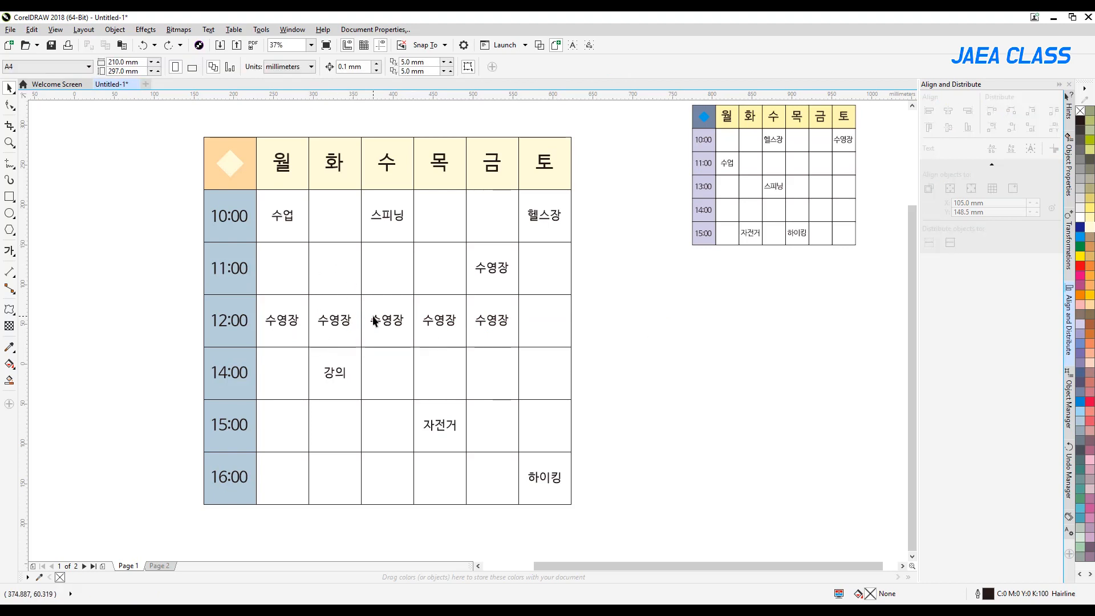
# Try moving the empty 토 cell of the 11:00 row outside the table, and undo the move.
pyautogui.moveTo(544, 269); pyautogui.dragTo(648, 296)
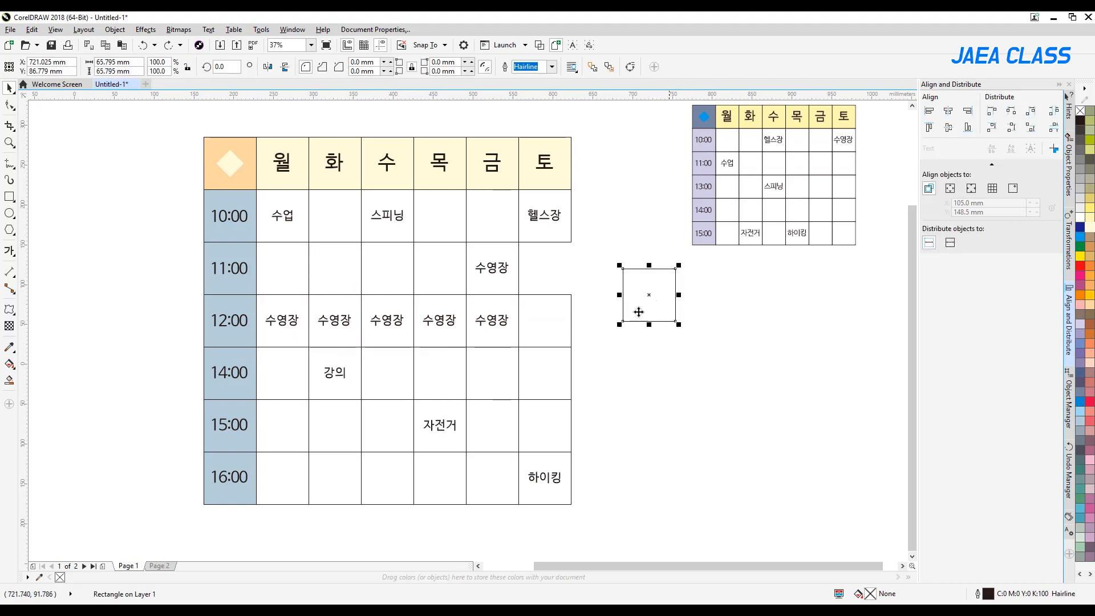
pyautogui.hotkey('ctrl', 'z')
pyautogui.moveTo(535, 254); pyautogui.dragTo(656, 308)
pyautogui.hotkey('ctrl', 'z')
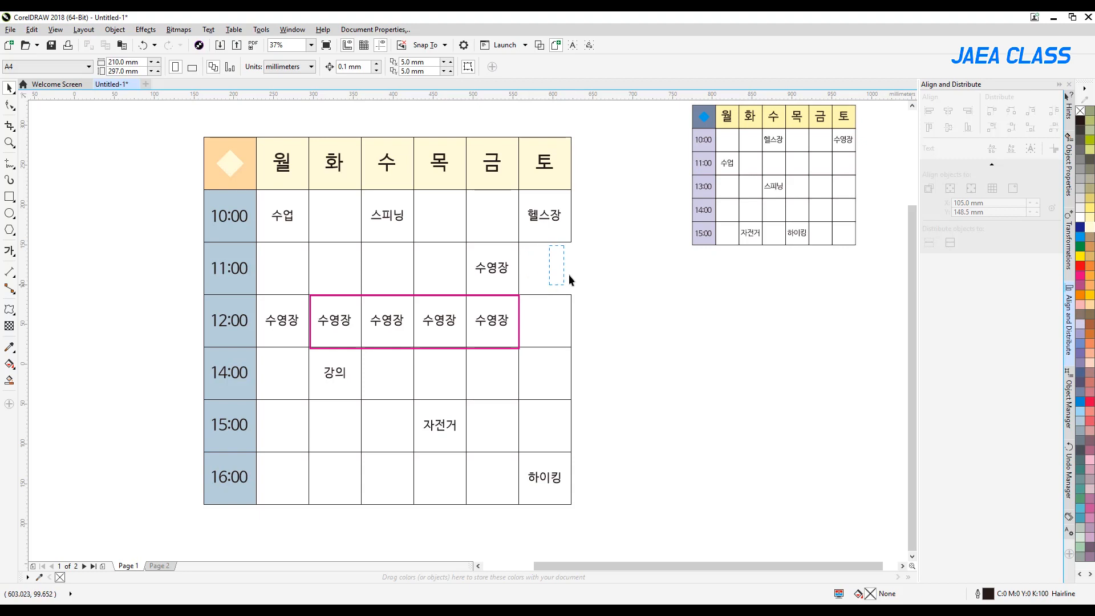
pyautogui.hotkey('ctrl', 'z')
pyautogui.hotkey('ctrl', 'z')
pyautogui.click(649, 358)
# Try deleting the 화 and 수 cells of the 12:00 row, and undo the deletion.
pyautogui.click(351, 304)
pyautogui.press('Delete')
pyautogui.click(386, 304)
pyautogui.press('Delete')
pyautogui.hotkey('ctrl', 'z')
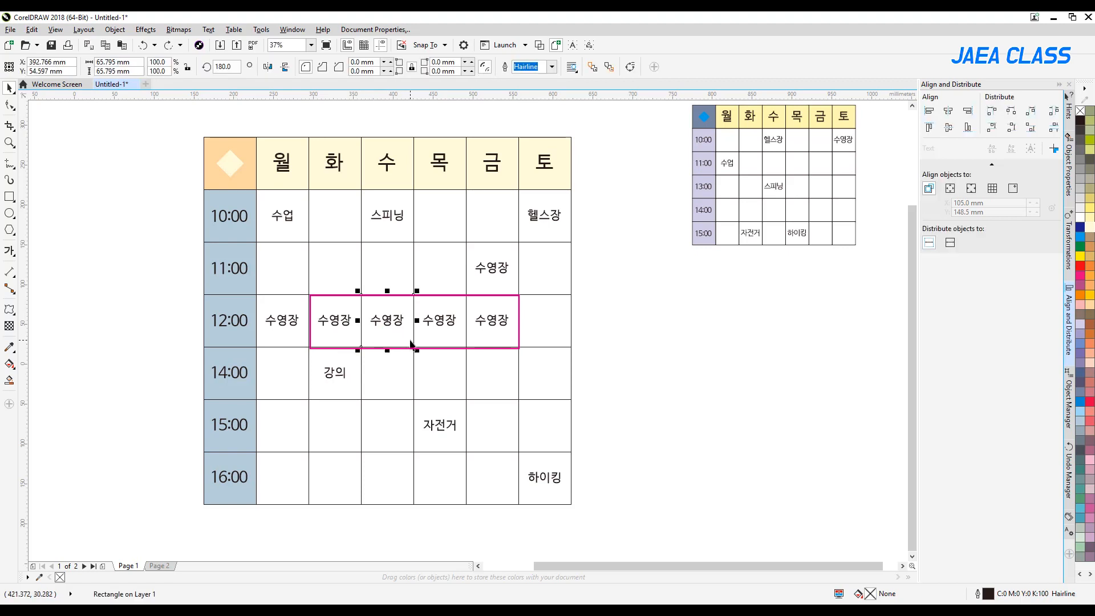
# Fill the 화 to 금 cells of the 12:00 row green and its 월 cell red.
pyautogui.keyDown('shift'); pyautogui.click(456, 310); pyautogui.keyUp('shift')
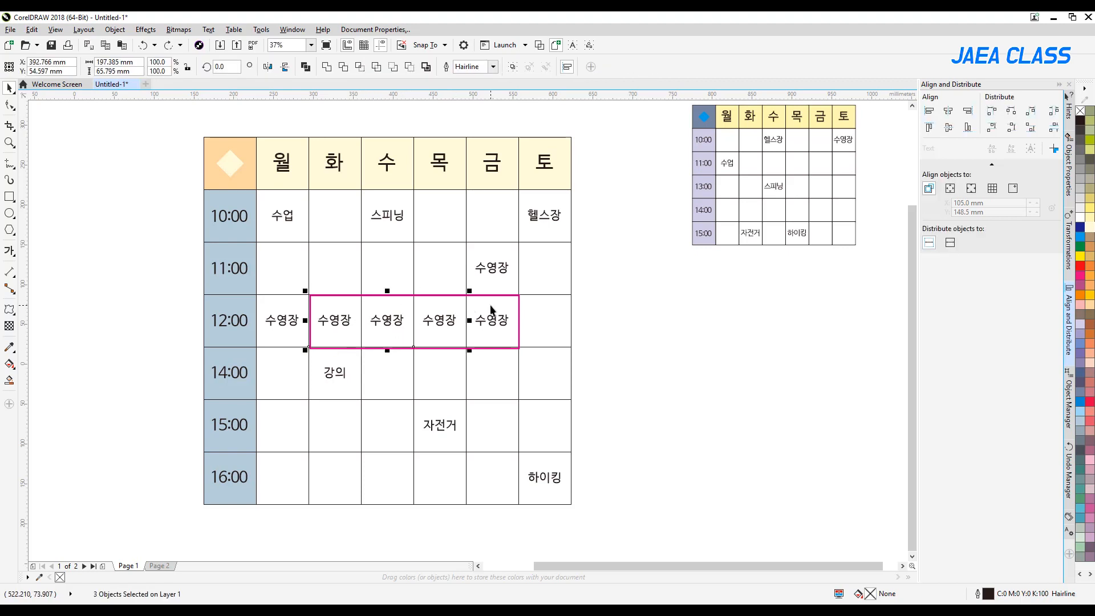
pyautogui.keyDown('shift'); pyautogui.click(491, 308); pyautogui.keyUp('shift')
pyautogui.click(1081, 247)
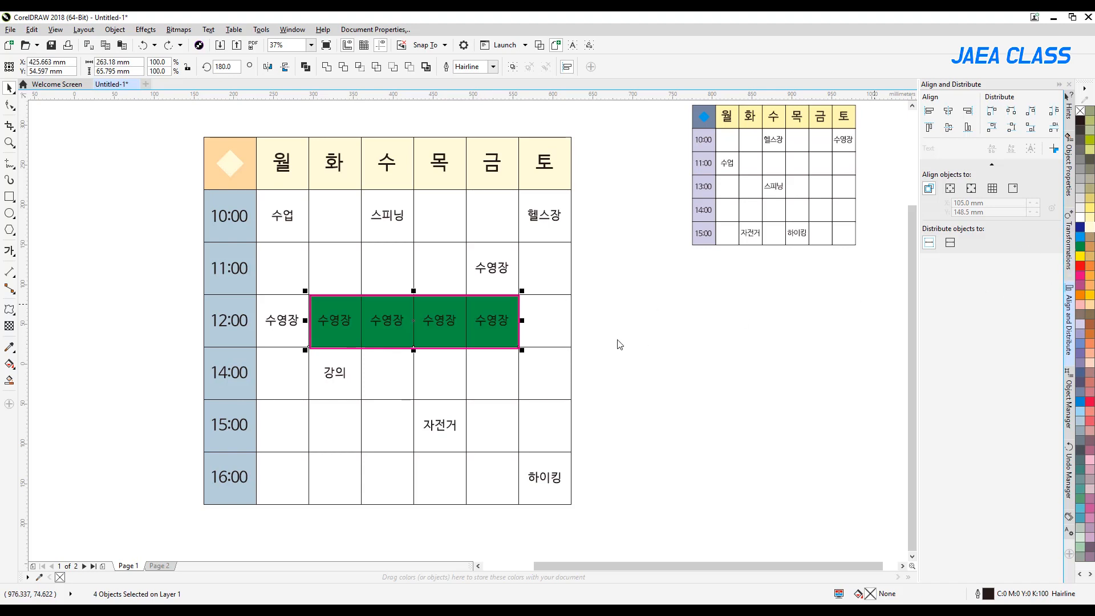
pyautogui.click(283, 310)
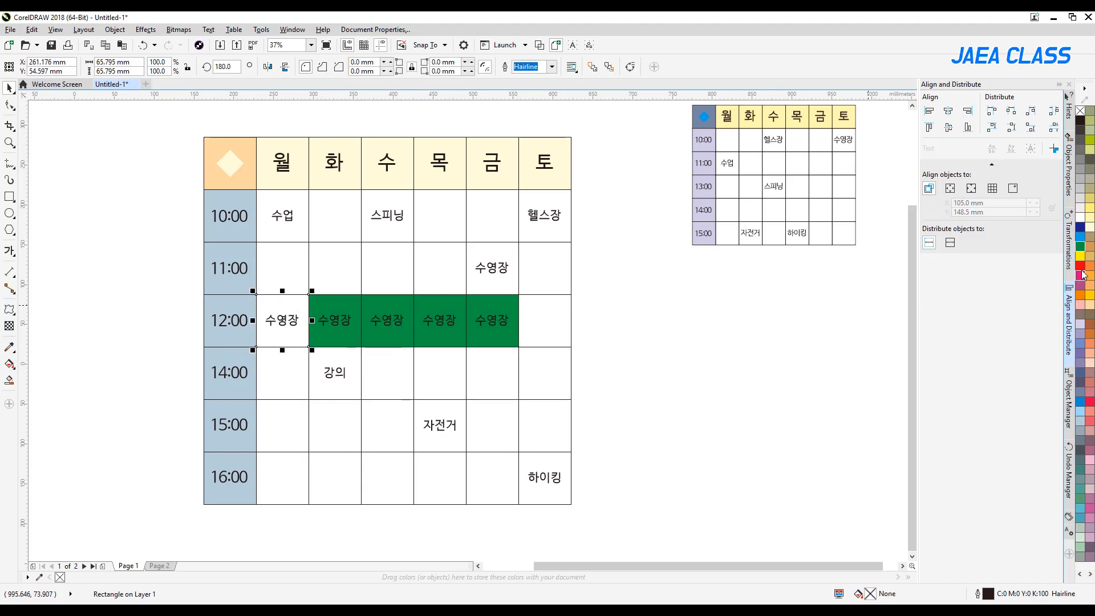
pyautogui.click(1080, 266)
pyautogui.click(610, 363)
# Delete the four green cells from 화 to 금 in the 12:00 row, keeping their texts.
pyautogui.click(348, 302)
pyautogui.click(370, 325)
pyautogui.click(383, 307)
pyautogui.click(434, 310)
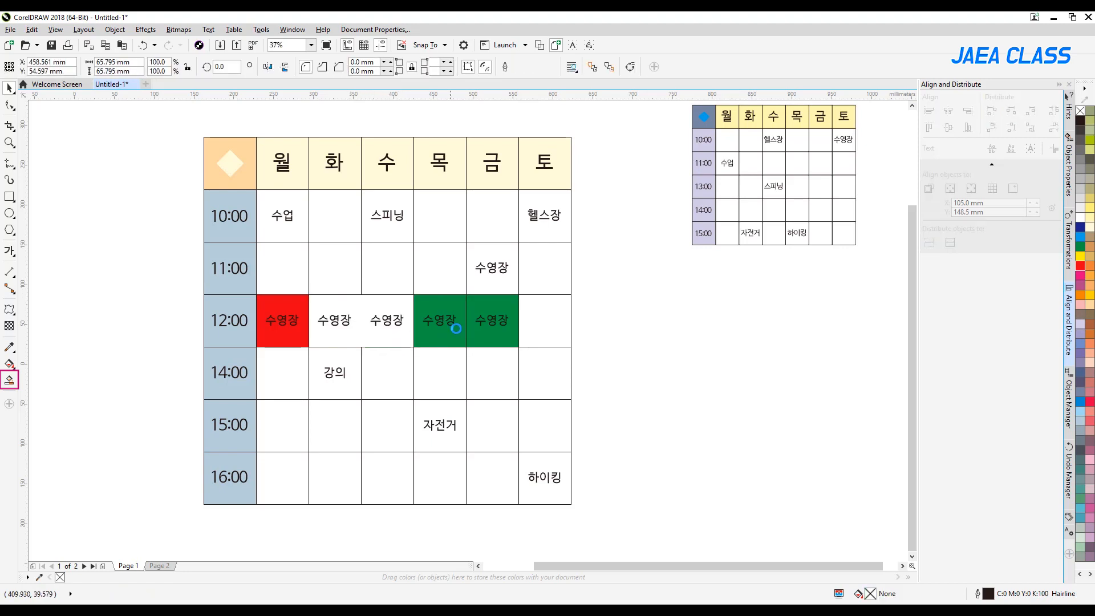
pyautogui.click(497, 306)
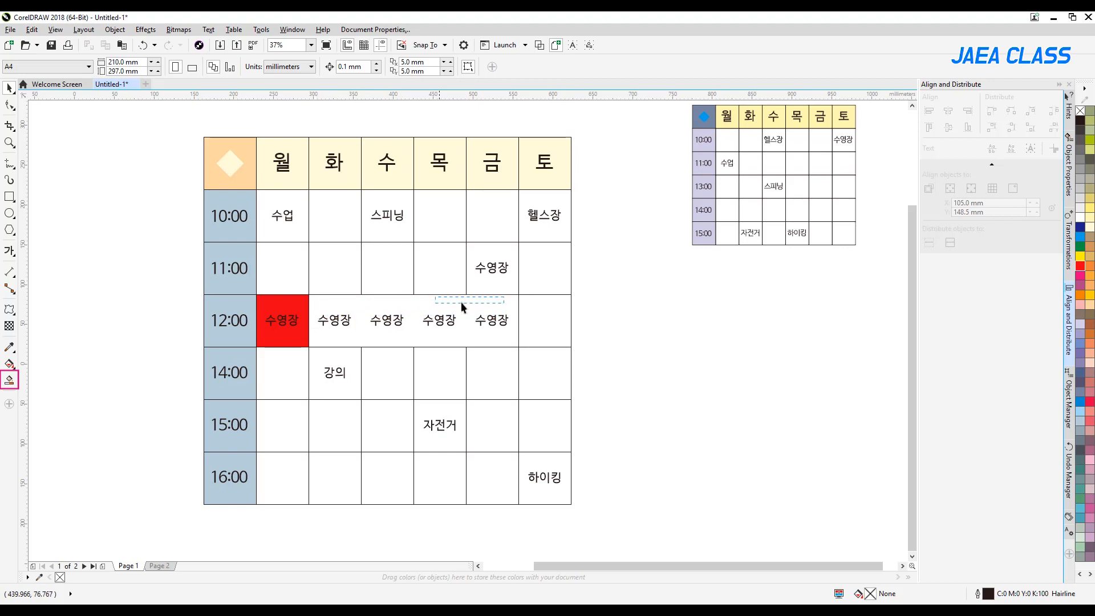
# Stretch the red 월 cell across to the end of the 금 column and delete the four extra 수영장 texts.
pyautogui.click(295, 303)
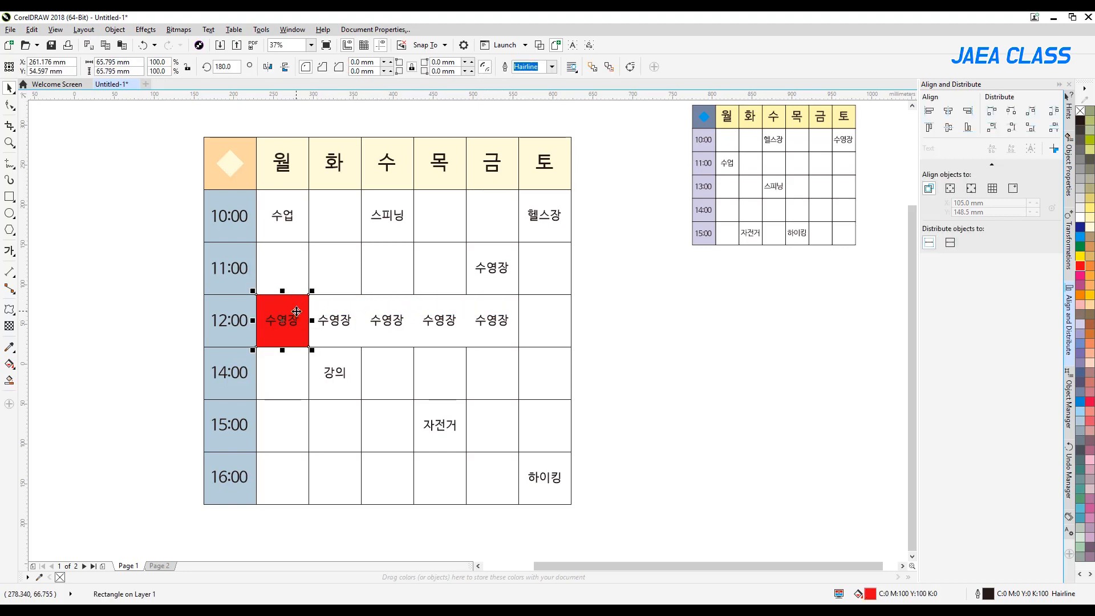
pyautogui.moveTo(312, 321); pyautogui.dragTo(519, 325)
pyautogui.moveTo(577, 307); pyautogui.dragTo(293, 340)
pyautogui.press('Delete')
# Centre the remaining 수영장 text horizontally on the stretched red cell.
pyautogui.click(287, 326)
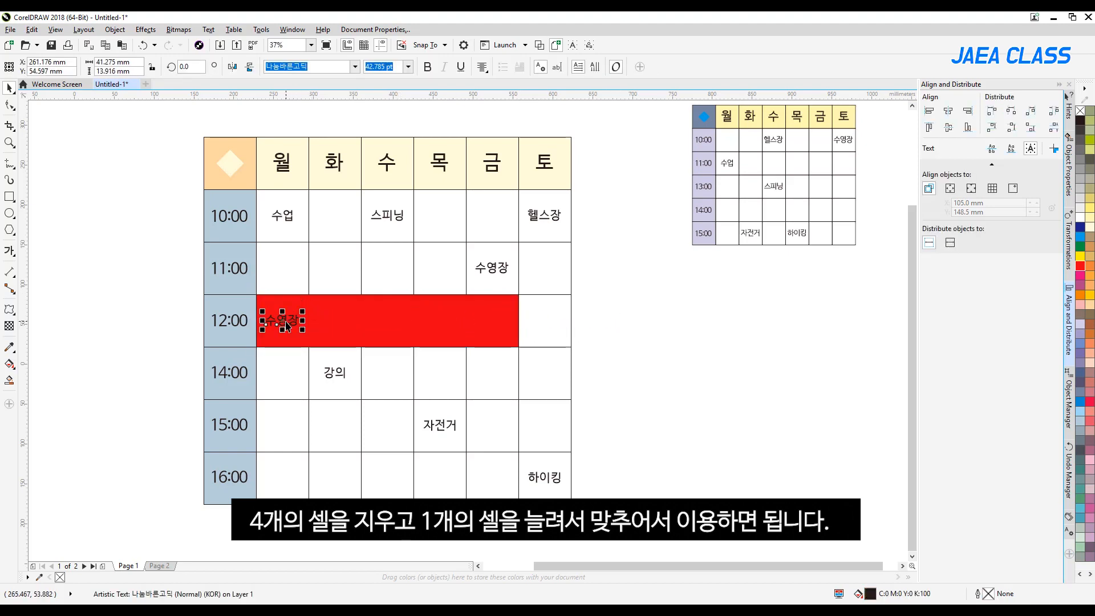
pyautogui.keyDown('shift'); pyautogui.click(381, 321); pyautogui.keyUp('shift')
pyautogui.press('c')
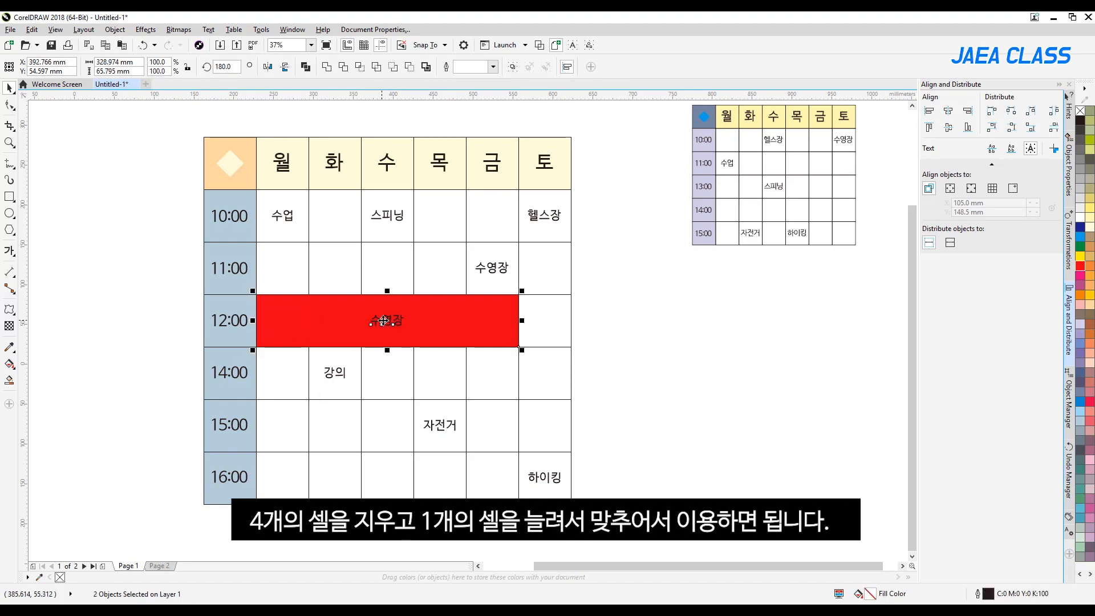
pyautogui.click(670, 320)
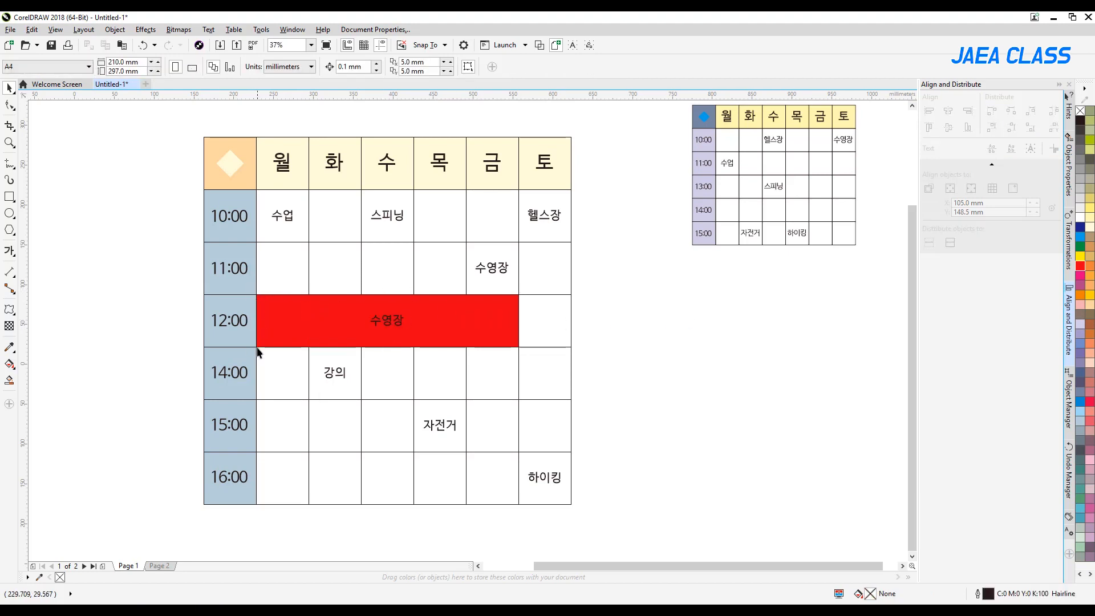
# Try moving the stretched red cell outside the table, and undo the move.
pyautogui.moveTo(455, 324); pyautogui.dragTo(798, 352)
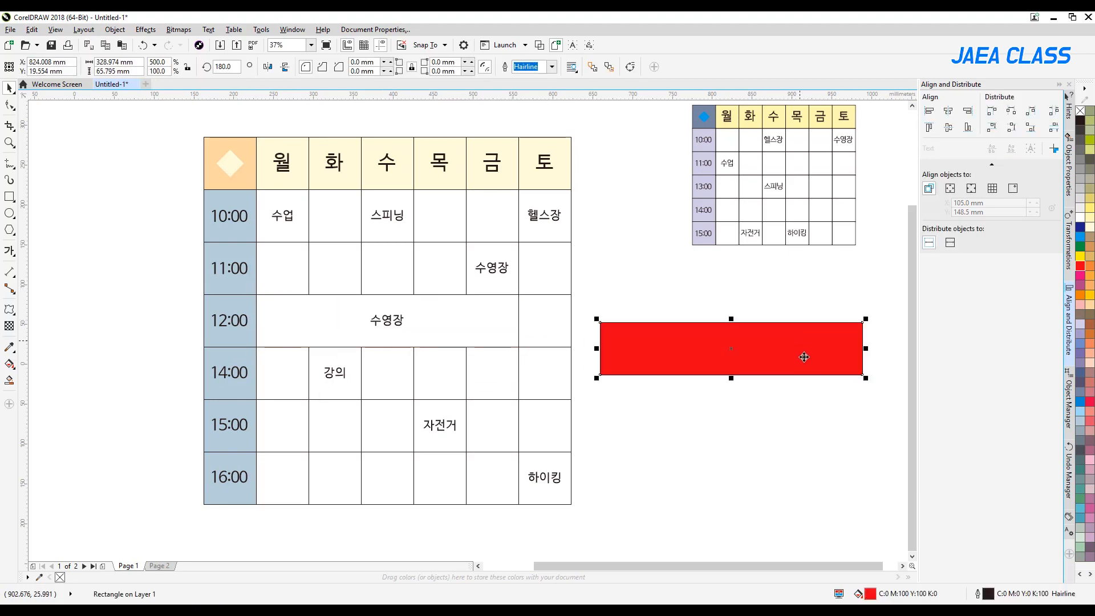
pyautogui.press('Escape')
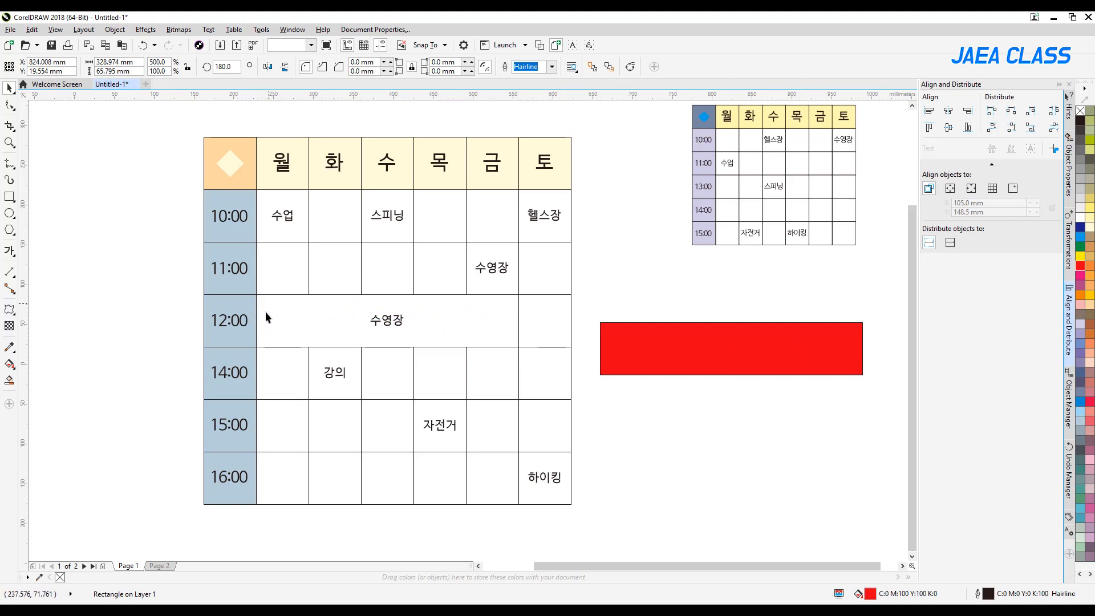
pyautogui.hotkey('ctrl', 'z')
pyautogui.click(735, 329)
# Remove the red fill from the stretched cell in the 12:00 row.
pyautogui.click(385, 325)
pyautogui.keyDown('shift'); pyautogui.click(465, 326); pyautogui.keyUp('shift')
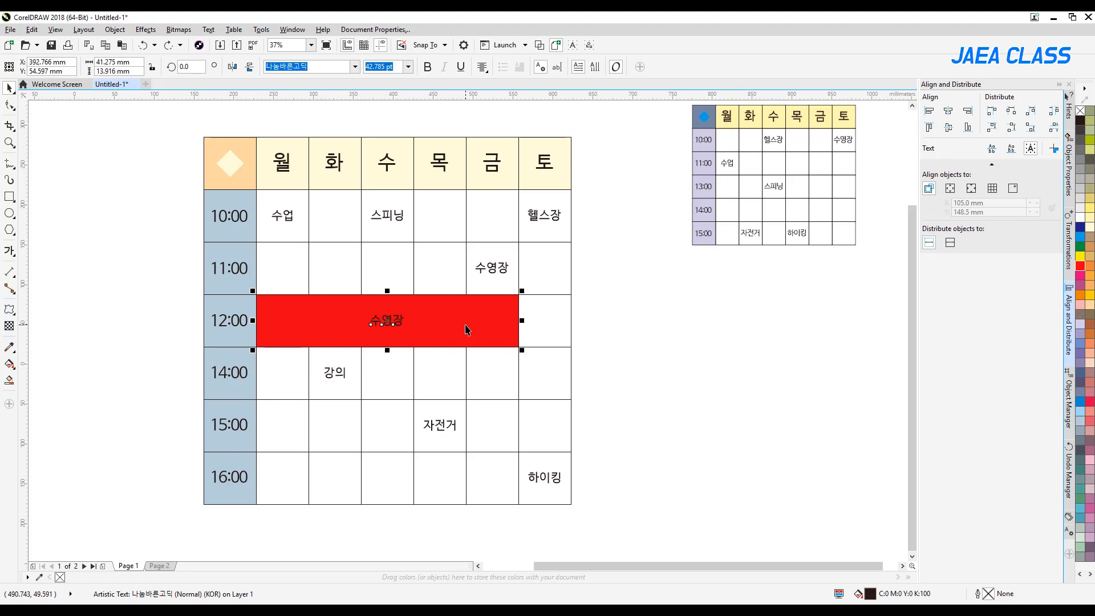
pyautogui.click(435, 321)
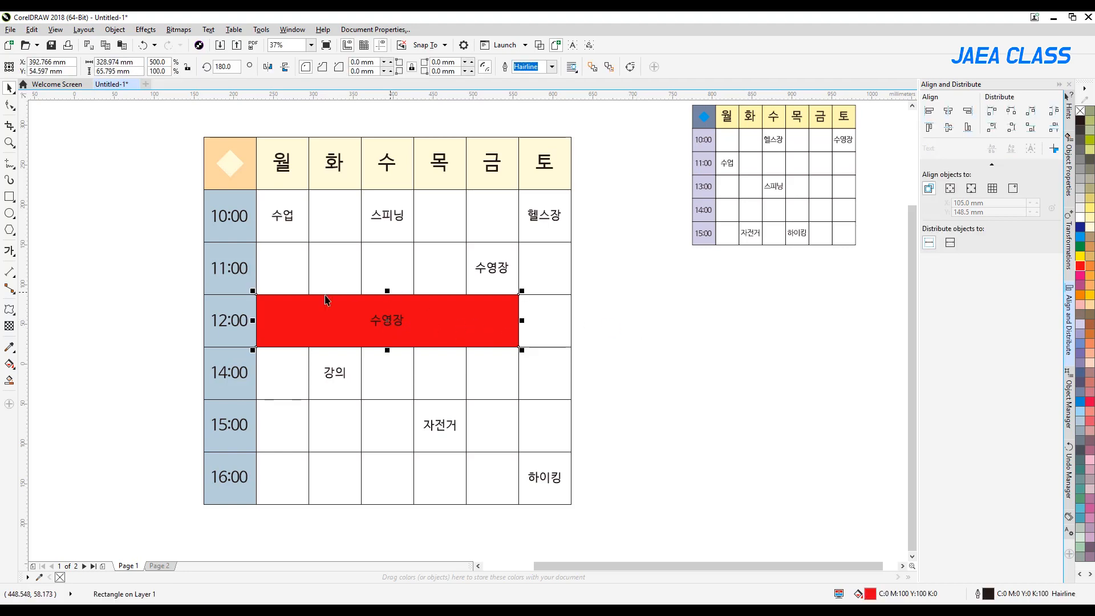
pyautogui.click(1080, 110)
pyautogui.click(754, 329)
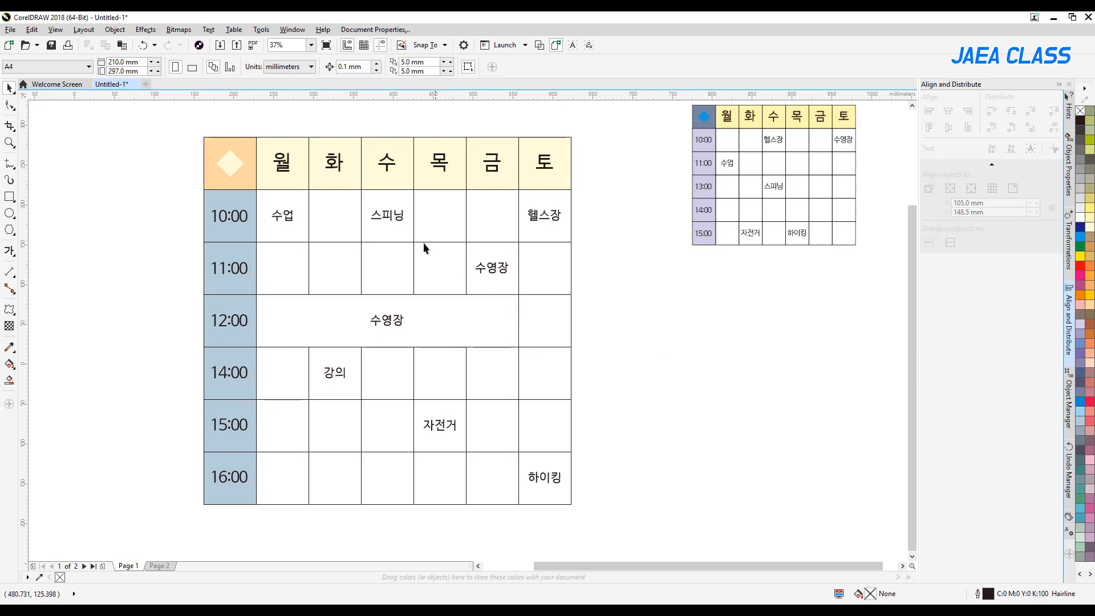
# Delete the 수 cell of the 10:00 row and stretch the neighbouring 화 cell across the 수 column.
pyautogui.click(337, 217)
pyautogui.keyDown('shift'); pyautogui.click(383, 207); pyautogui.keyUp('shift')
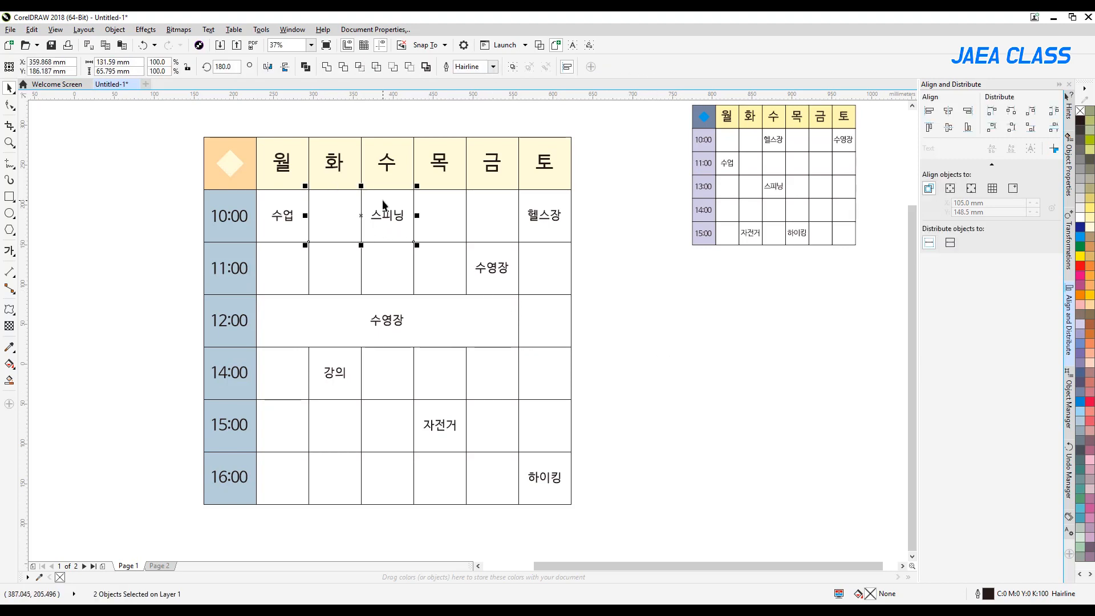
pyautogui.keyDown('shift'); pyautogui.click(372, 195); pyautogui.keyUp('shift')
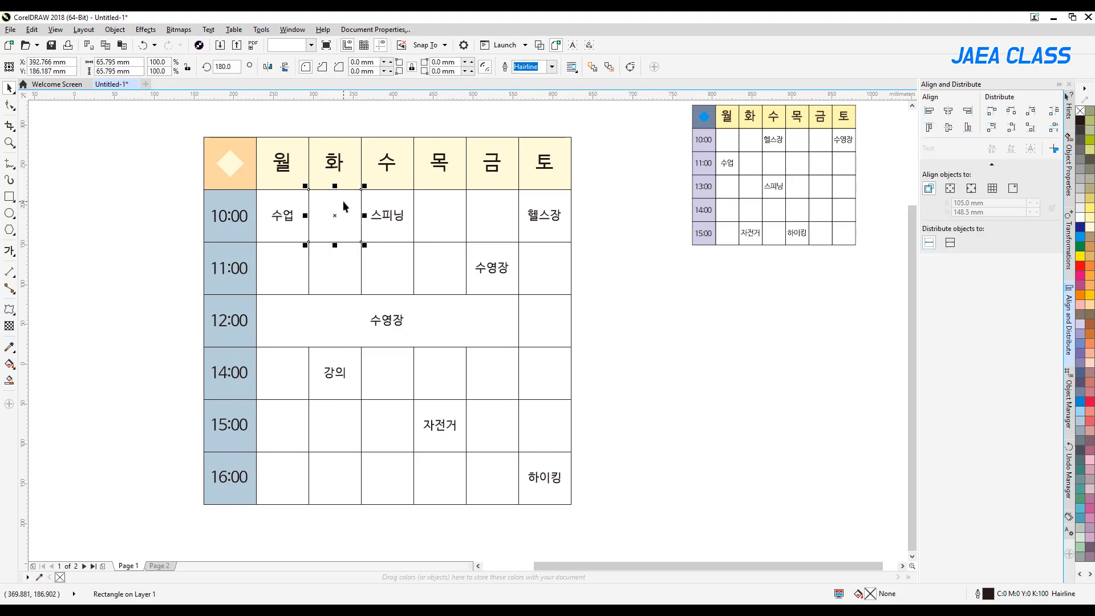
pyautogui.moveTo(364, 216); pyautogui.dragTo(420, 217)
# Delete the 목 cell of the 11:00 row and stretch the 수 cell across the 목 column.
pyautogui.click(402, 276)
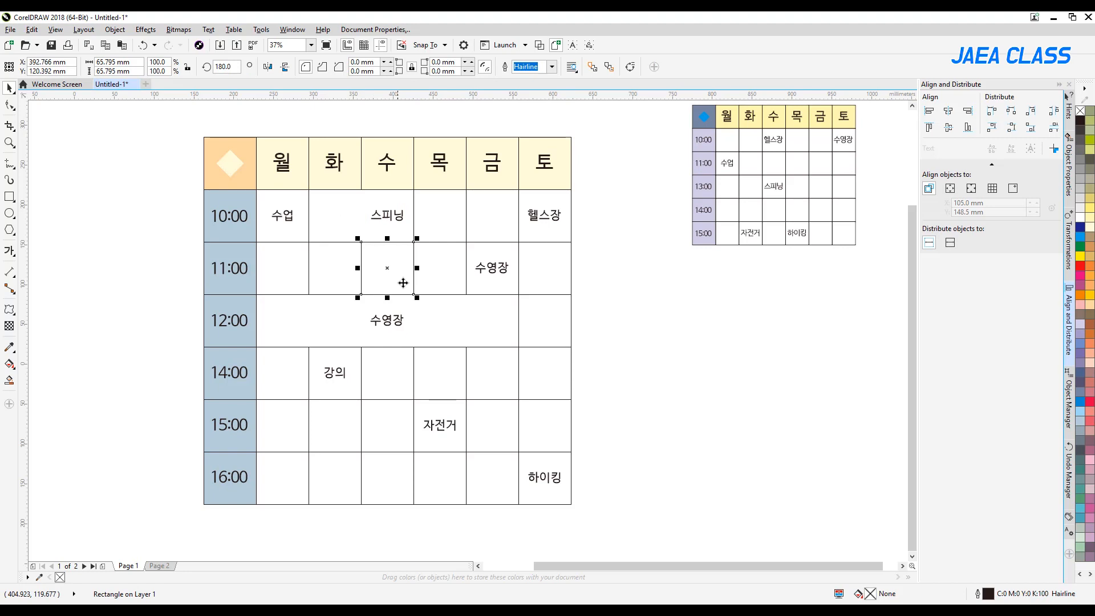
pyautogui.keyDown('shift'); pyautogui.click(429, 268); pyautogui.keyUp('shift')
pyautogui.press('Escape')
pyautogui.click(420, 279)
pyautogui.press('Delete')
pyautogui.click(412, 277)
pyautogui.moveTo(420, 267); pyautogui.dragTo(466, 268)
pyautogui.press('Escape')
# Centre the 스피닝 text horizontally on its widened cell in the 10:00 row.
pyautogui.click(383, 214)
pyautogui.keyDown('shift'); pyautogui.click(370, 215); pyautogui.keyUp('shift')
pyautogui.press('c')
pyautogui.click(599, 288)
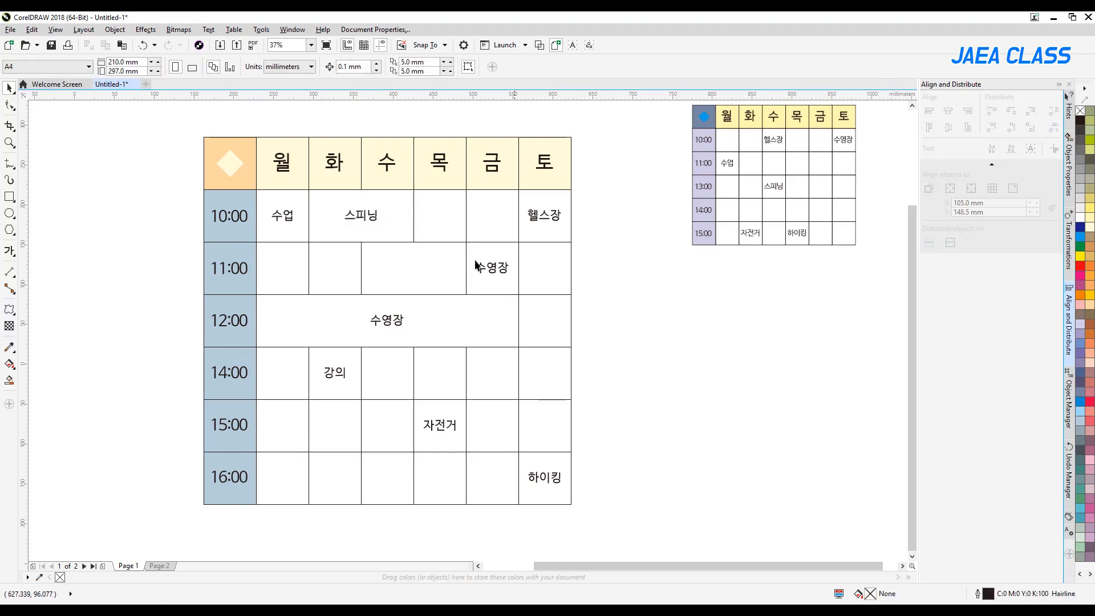
# Fill the 스피닝 cell, the wide 12:00 cell and the 금 cell of the 11:00 row with dark blue (C:100 M:100 Y:0 K:0).
pyautogui.click(440, 302)
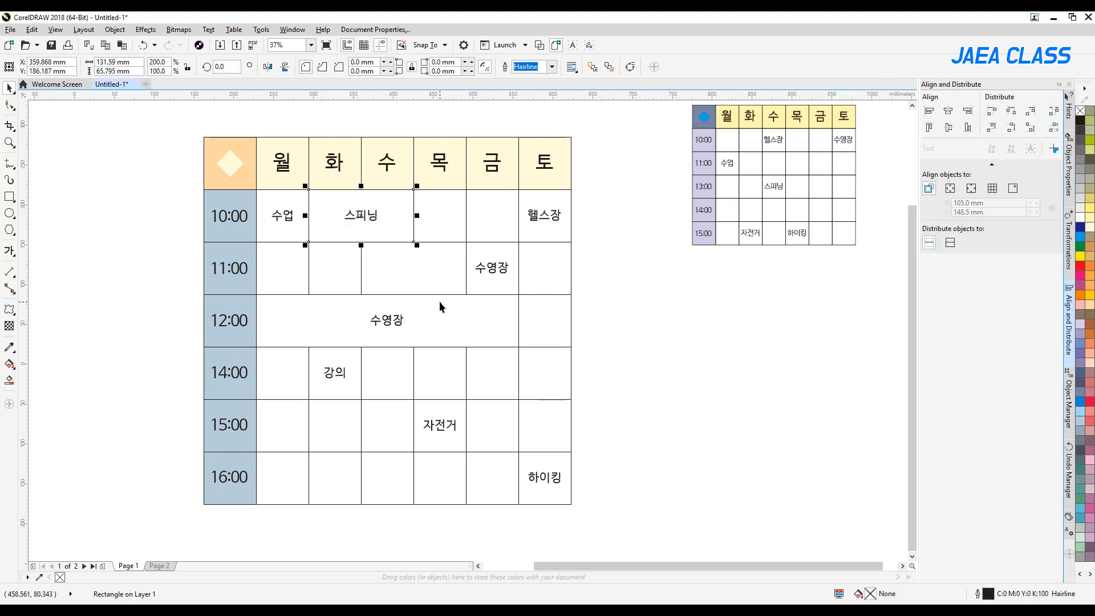
pyautogui.click(1080, 227)
pyautogui.press('Escape')
pyautogui.click(486, 261)
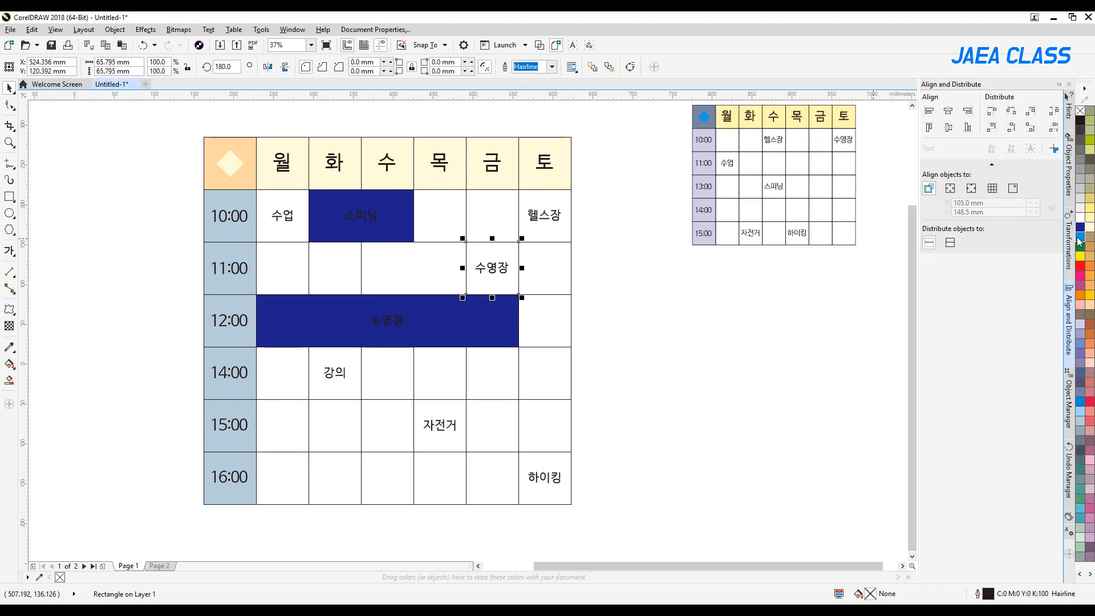
pyautogui.click(1080, 227)
pyautogui.press('Escape')
# Change the fill of the wide 스피닝 cell to orange.
pyautogui.click(409, 214)
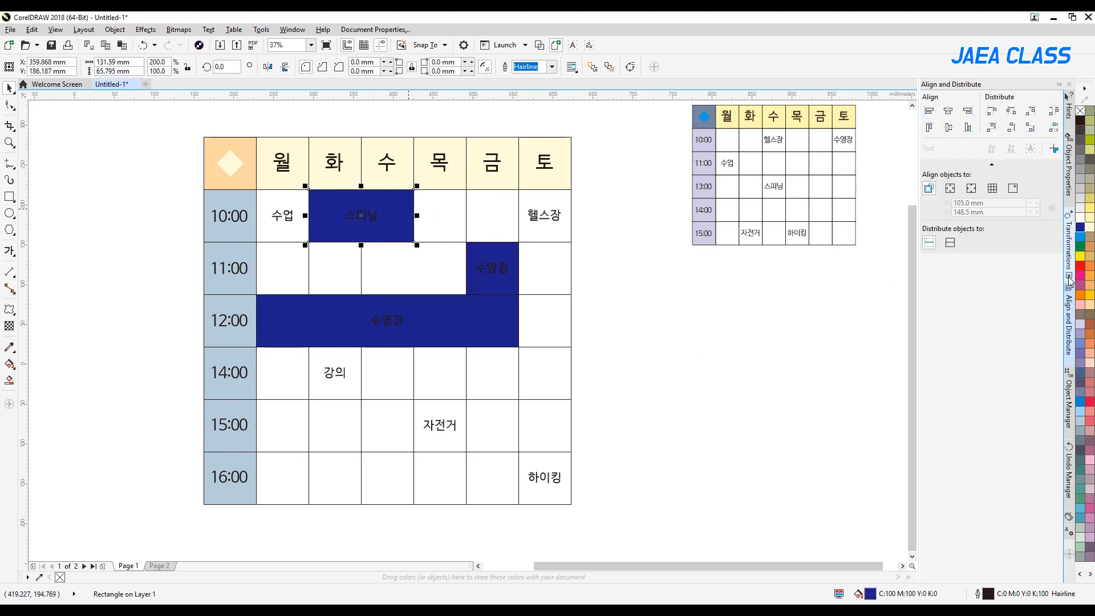
pyautogui.click(1085, 296)
pyautogui.press('Escape')
# Colour both 수영장 texts on the dark blue cells white.
pyautogui.click(498, 307)
pyautogui.moveTo(617, 255); pyautogui.dragTo(432, 313)
pyautogui.moveTo(678, 309); pyautogui.dragTo(294, 341)
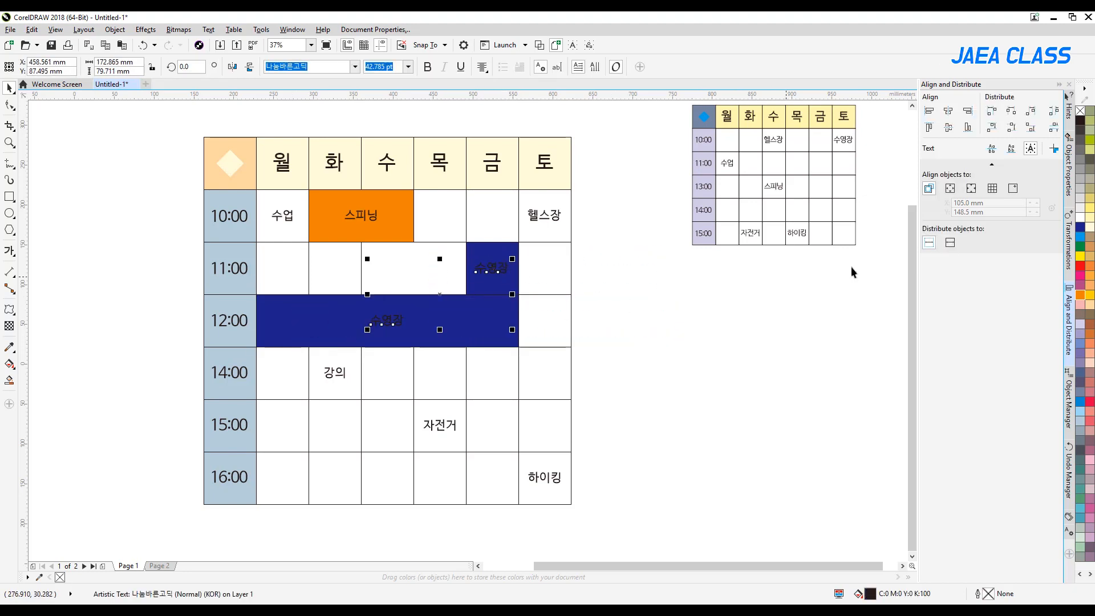
pyautogui.click(1080, 218)
pyautogui.press('Escape')
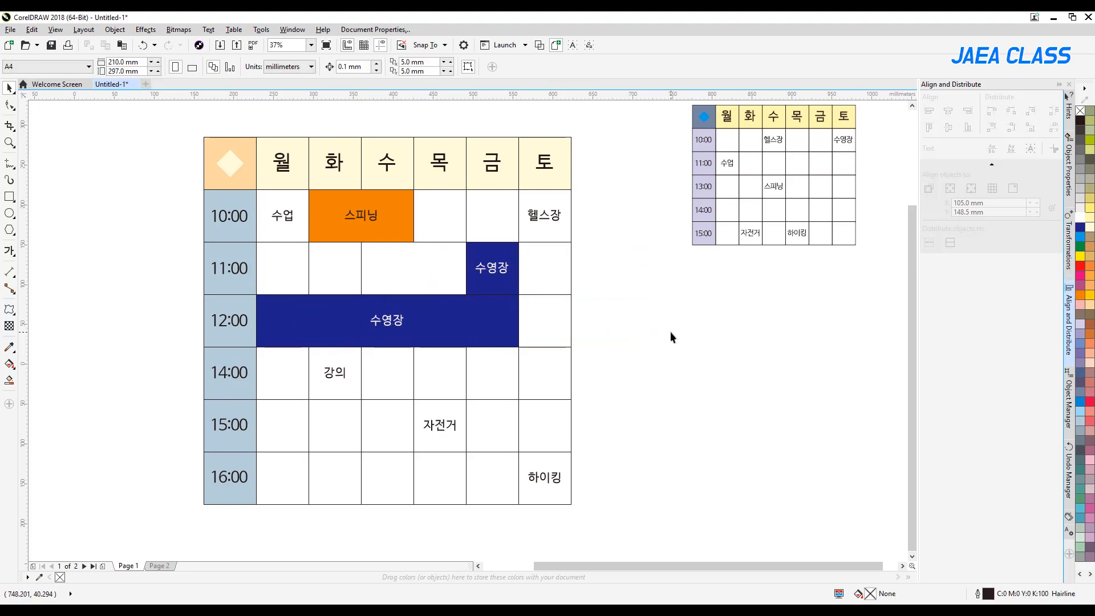
# Replace the wide cell of the 11:00 row with single-width copies of the 화 cell in the 수 and 목 columns.
pyautogui.click(408, 257)
pyautogui.moveTo(431, 253); pyautogui.dragTo(400, 261)
pyautogui.press('Delete')
pyautogui.click(344, 262)
pyautogui.moveTo(306, 269); pyautogui.dragTo(485, 268)
pyautogui.press('Escape')
pyautogui.click(364, 269)
pyautogui.click(624, 337)
# Check in the snapping options whether snapping to objects is enabled.
pyautogui.click(55, 29)
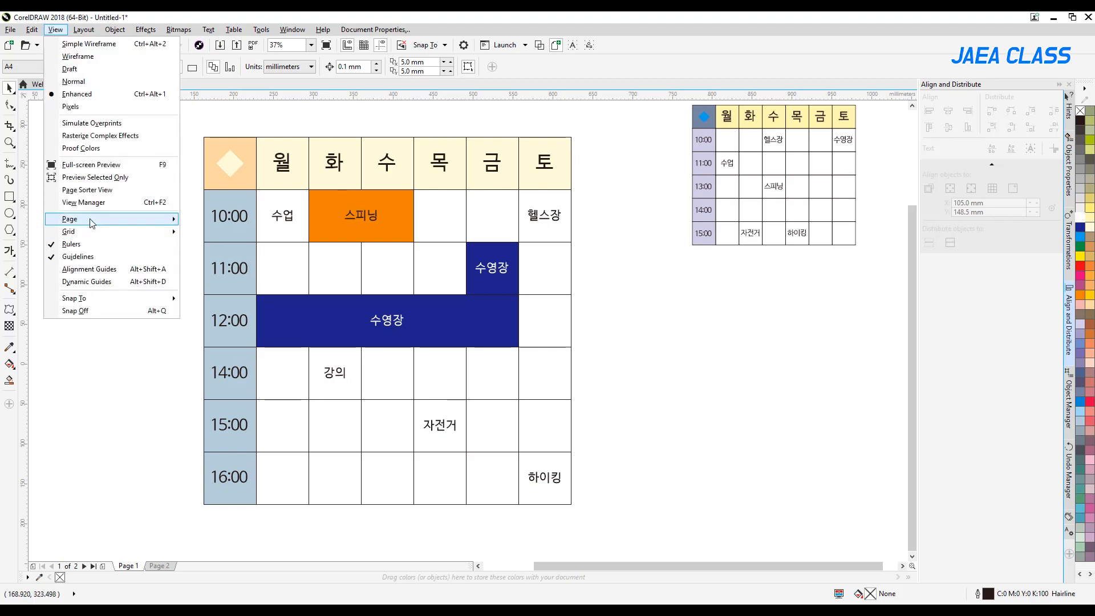
pyautogui.moveTo(91, 231)
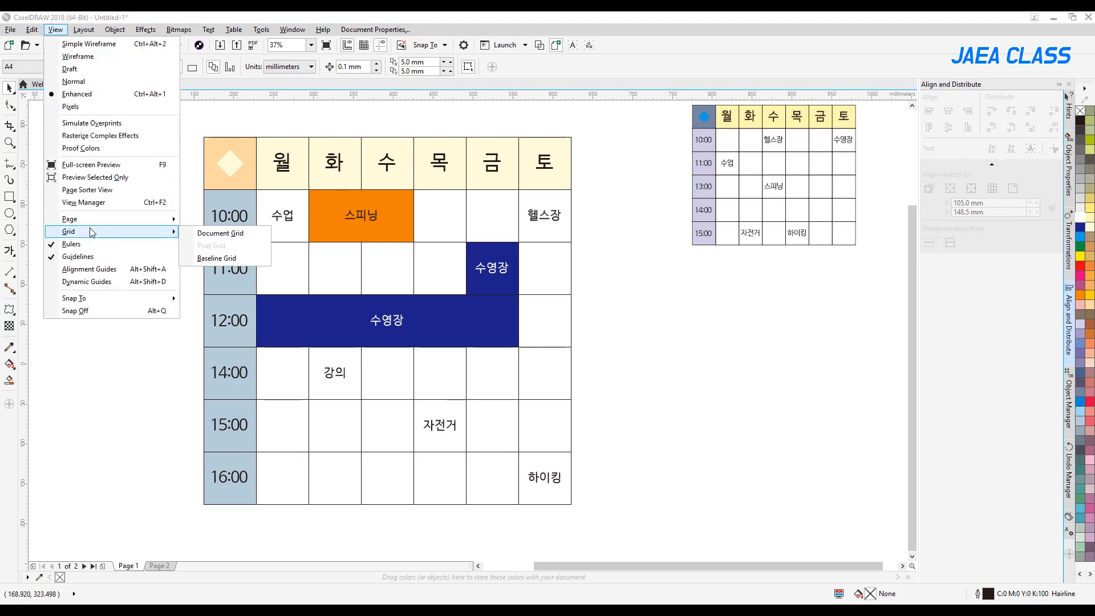
pyautogui.moveTo(91, 299)
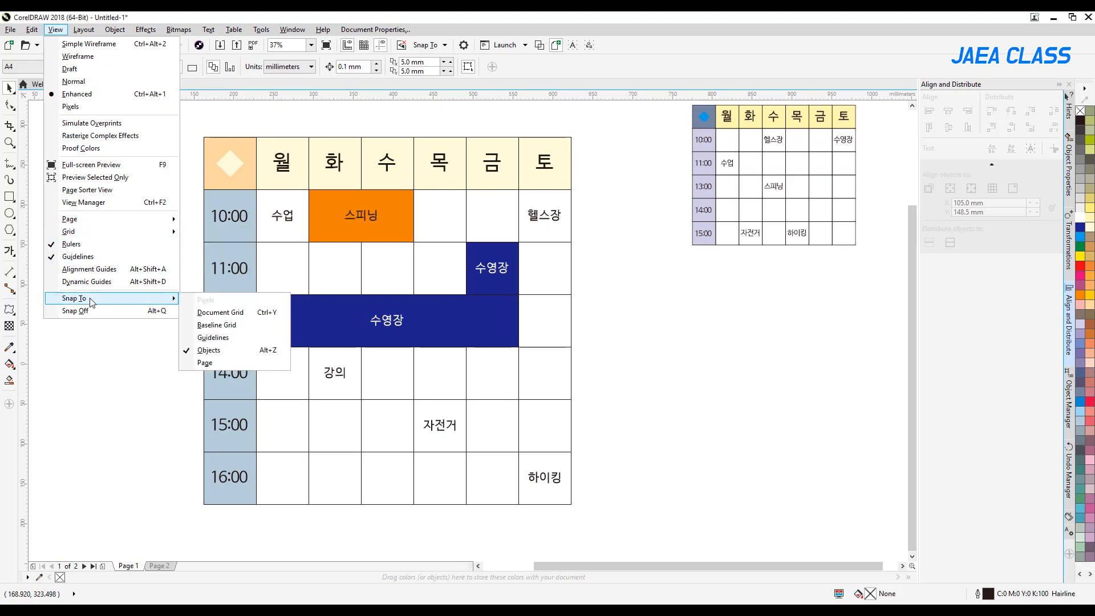
pyautogui.click(237, 351)
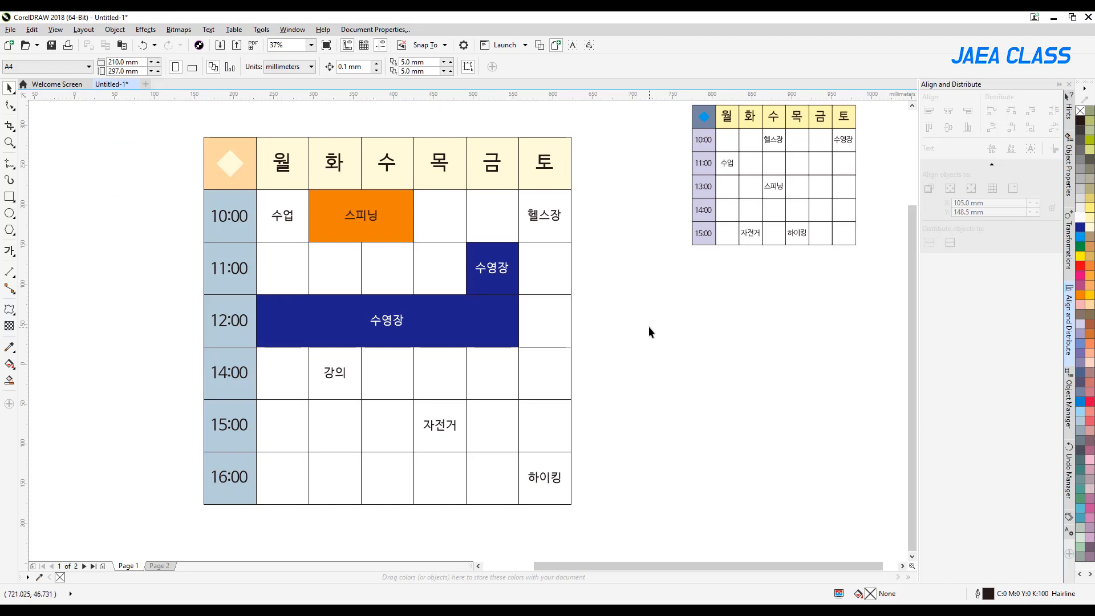
# Split the 목, 금 and 토 cells of the 14:00 row horizontally by halving their height and mirroring a copy downwards.
pyautogui.click(450, 372)
pyautogui.keyDown('shift'); pyautogui.click(497, 372); pyautogui.keyUp('shift')
pyautogui.keyDown('shift'); pyautogui.click(554, 376); pyautogui.keyUp('shift')
pyautogui.moveTo(628, 333); pyautogui.dragTo(399, 402)
pyautogui.moveTo(493, 401); pyautogui.dragTo(494, 373)
pyautogui.hotkey('ctrl', 'z')
pyautogui.moveTo(658, 325); pyautogui.dragTo(395, 385)
pyautogui.moveTo(586, 379); pyautogui.dragTo(421, 391)
pyautogui.moveTo(473, 368); pyautogui.dragTo(399, 382)
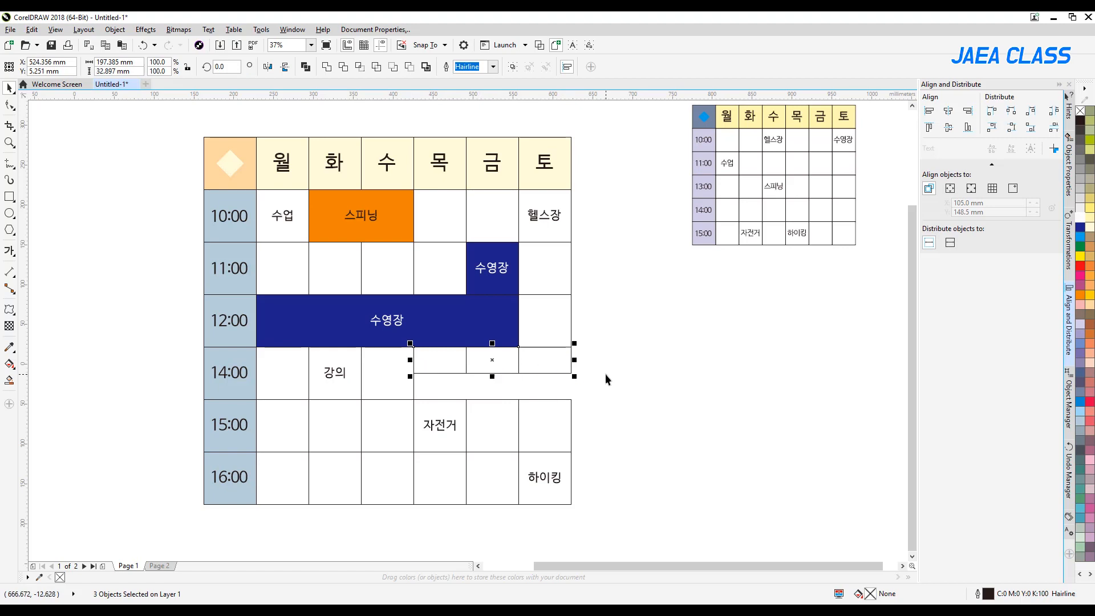
pyautogui.moveTo(491, 344); pyautogui.dragTo(490, 399)
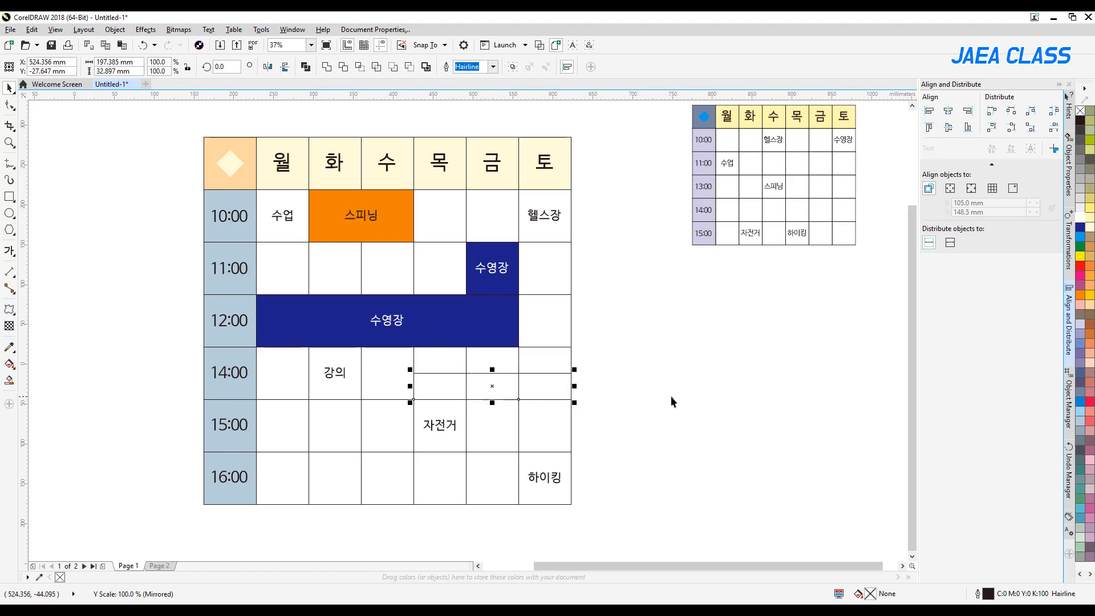
pyautogui.click(669, 395)
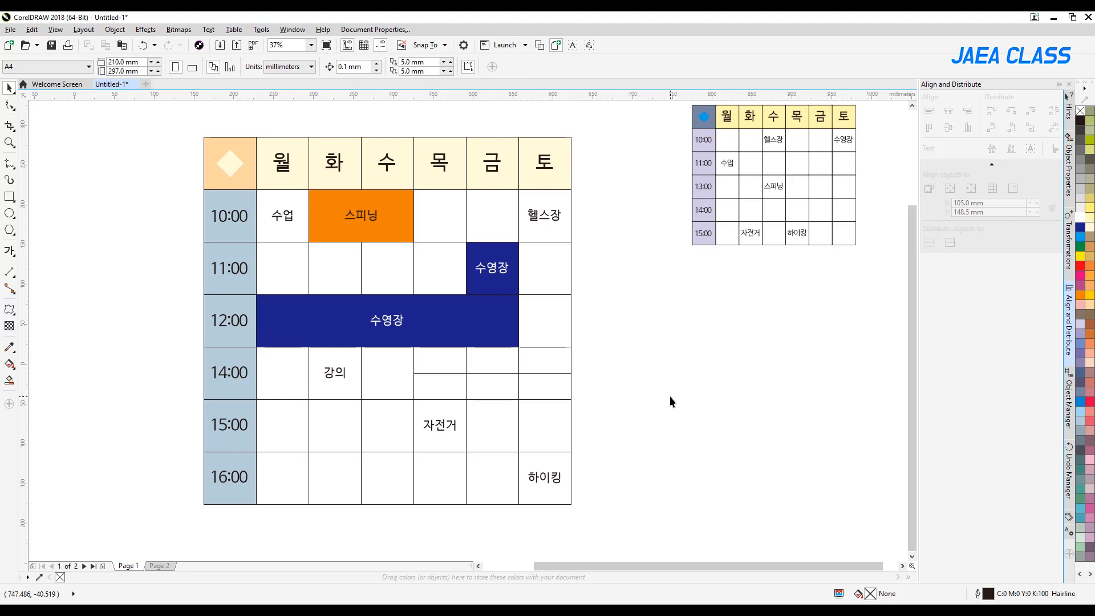
# Weld the lower half cells of the 금 and 토 columns in the 14:00 row into one.
pyautogui.moveTo(625, 335); pyautogui.dragTo(628, 364)
pyautogui.moveTo(549, 388); pyautogui.dragTo(435, 405)
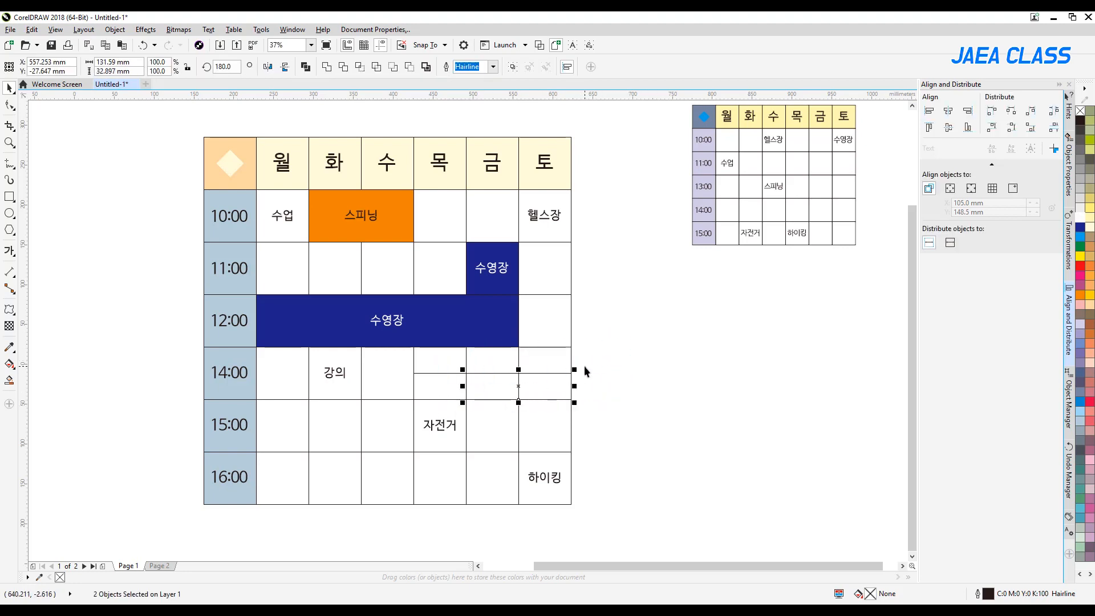
pyautogui.click(328, 66)
pyautogui.click(637, 354)
# Weld the 화, 수 and 목 cells of the 16:00 row into one wide cell.
pyautogui.click(354, 485)
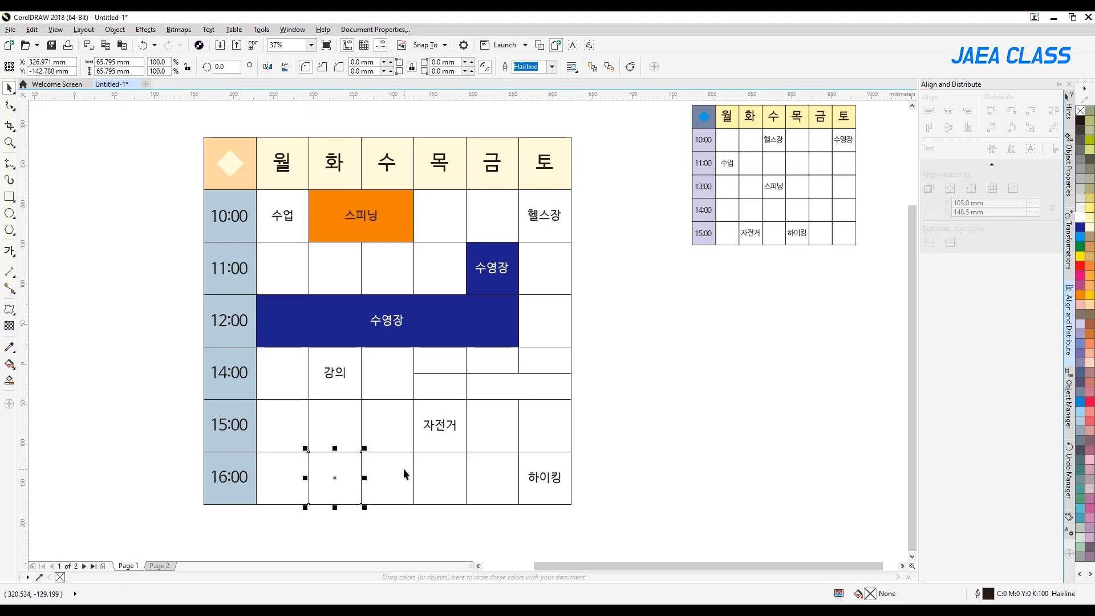
pyautogui.keyDown('shift'); pyautogui.click(401, 469); pyautogui.keyUp('shift')
pyautogui.keyDown('shift'); pyautogui.click(444, 473); pyautogui.keyUp('shift')
pyautogui.click(327, 67)
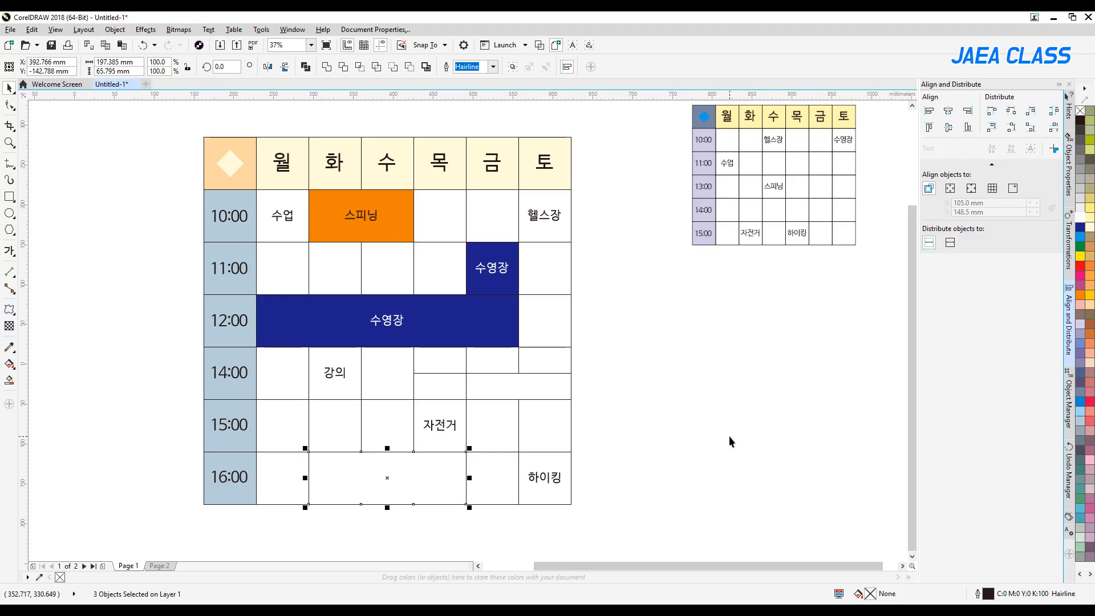
pyautogui.click(670, 413)
# Try moving the welded 16:00 cell below the table, and undo the move.
pyautogui.moveTo(410, 482); pyautogui.dragTo(394, 534)
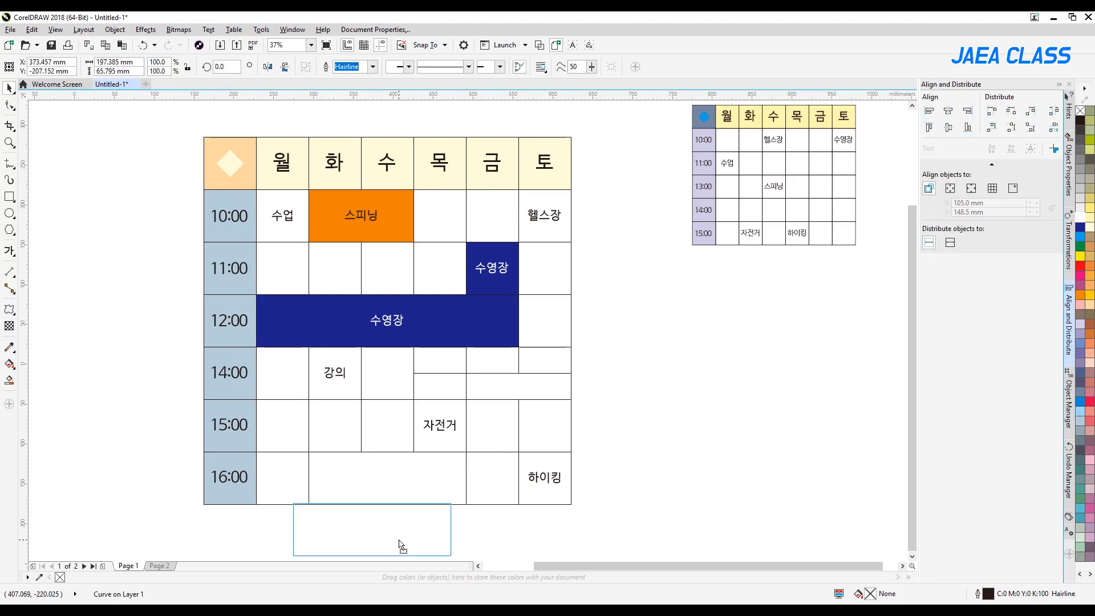
pyautogui.hotkey('ctrl', 'z')
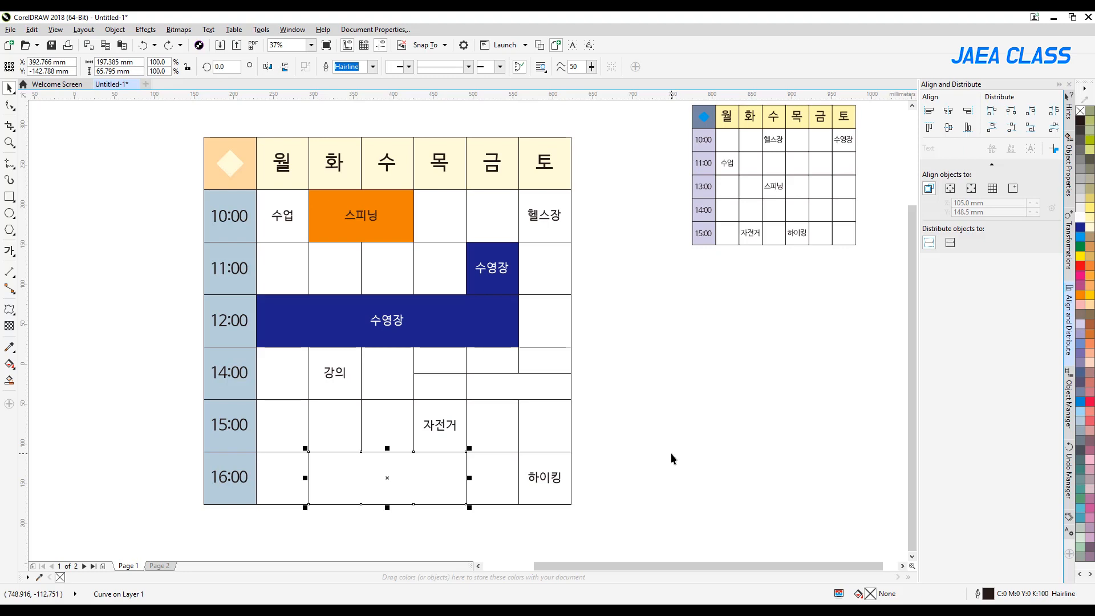
pyautogui.click(670, 452)
# Weld the upper half cells of the 금 and 토 columns in the 14:00 row into one.
pyautogui.click(516, 361)
pyautogui.keyDown('shift'); pyautogui.click(491, 362); pyautogui.keyUp('shift')
pyautogui.click(326, 67)
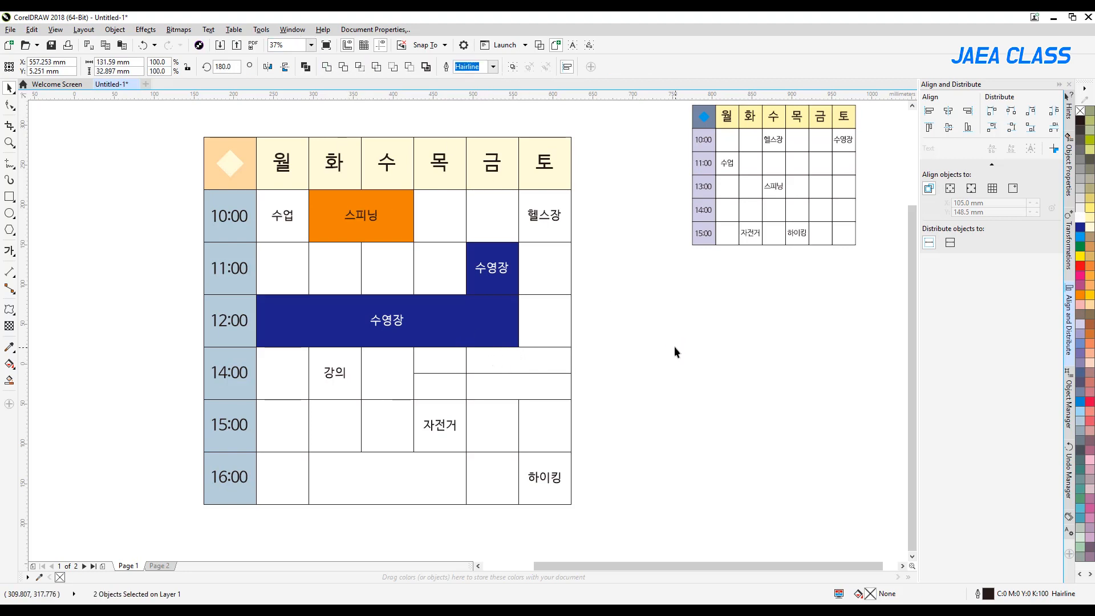
# Try moving the welded upper 14:00 cell outside the table, and undo the move.
pyautogui.moveTo(512, 366); pyautogui.dragTo(654, 366)
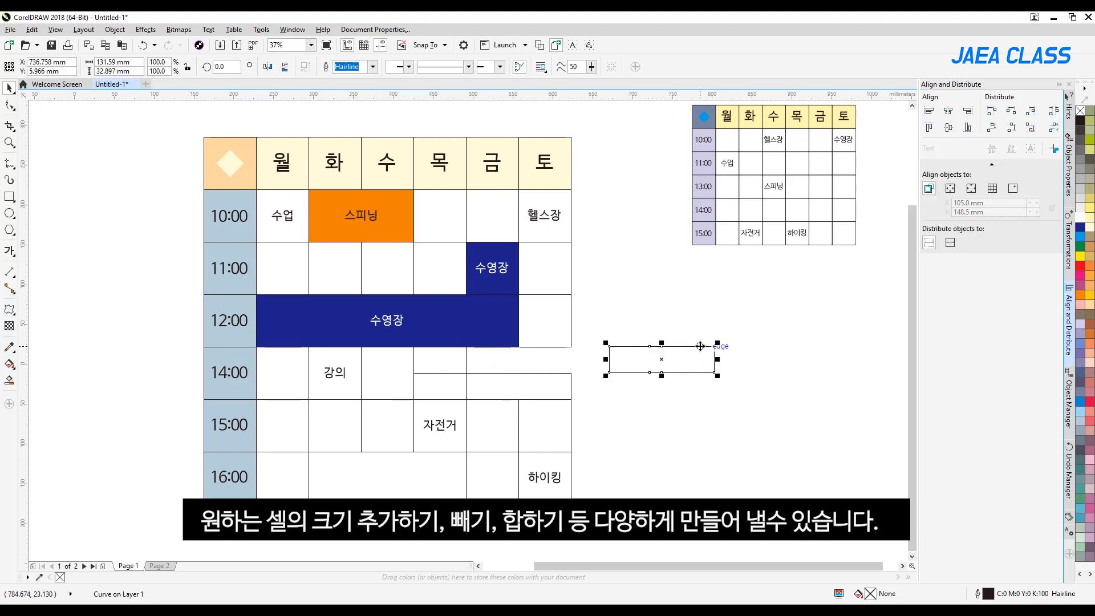
pyautogui.hotkey('ctrl', 'z')
pyautogui.click(741, 411)
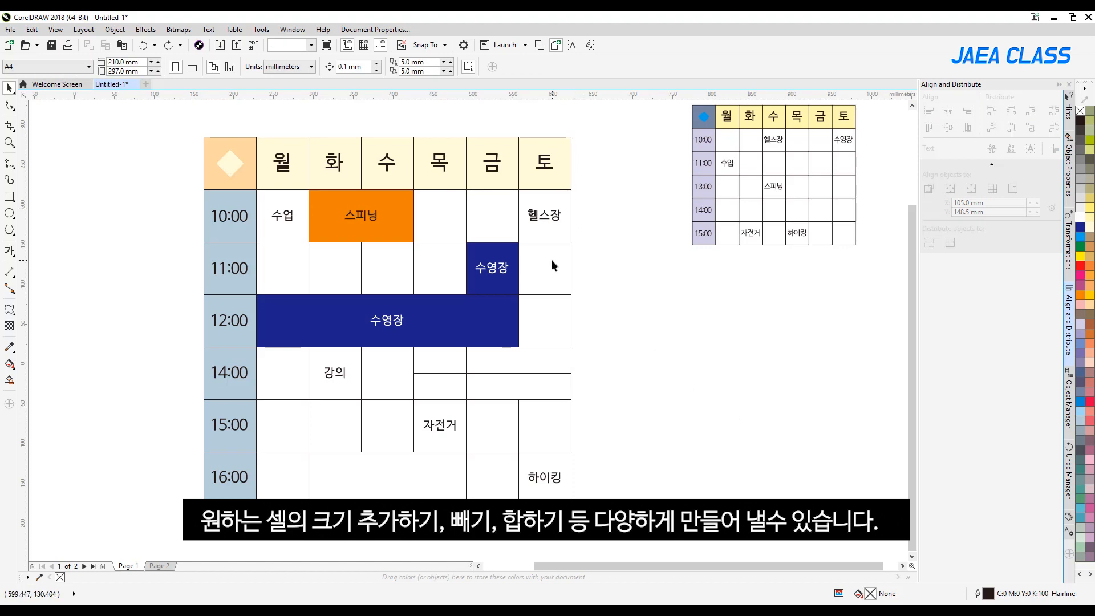
# Try resizing the 토 cell of the 11:00 row from its lower edge, undo it and redo the step undone in excess.
pyautogui.click(545, 289)
pyautogui.moveTo(544, 297); pyautogui.dragTo(549, 233)
pyautogui.hotkey('ctrl', 'z')
pyautogui.hotkey('ctrl', 'z')
pyautogui.click(626, 333)
pyautogui.click(168, 45)
pyautogui.click(671, 308)
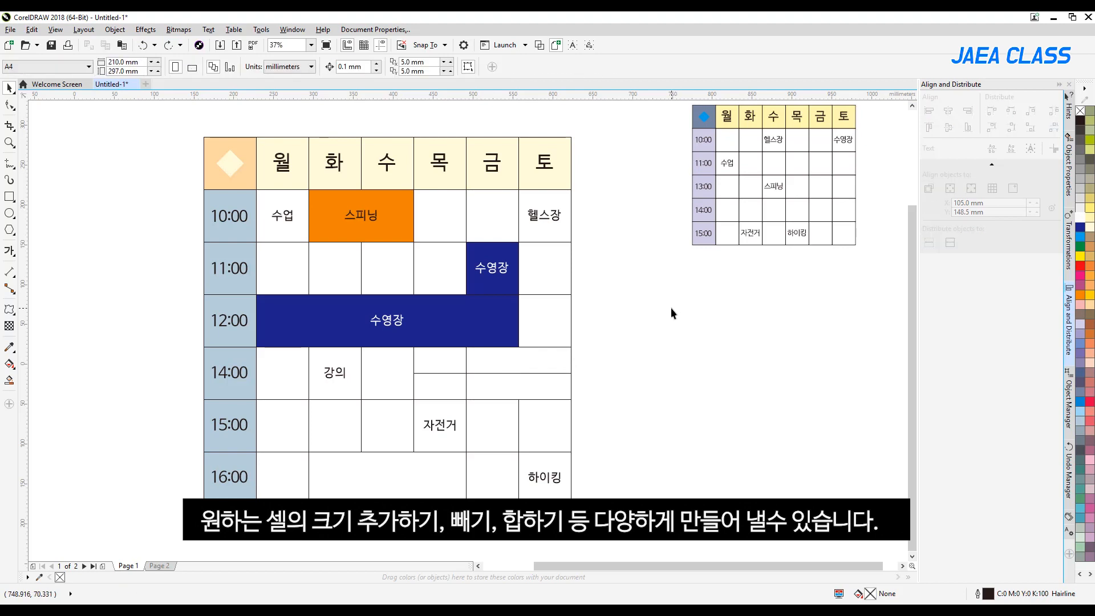